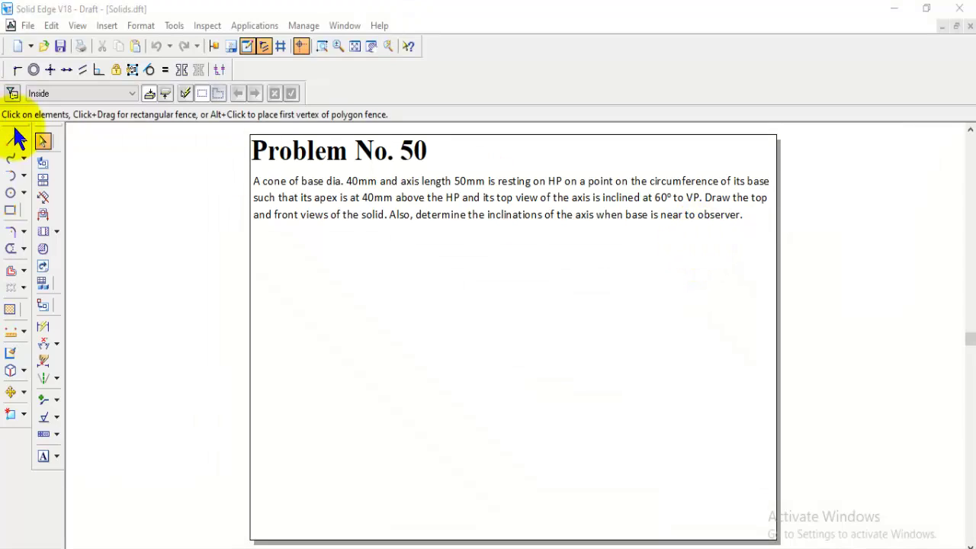
Step: Draw a horizontal reference line in Normal line style across the sheet below the problem statement
click(14, 140)
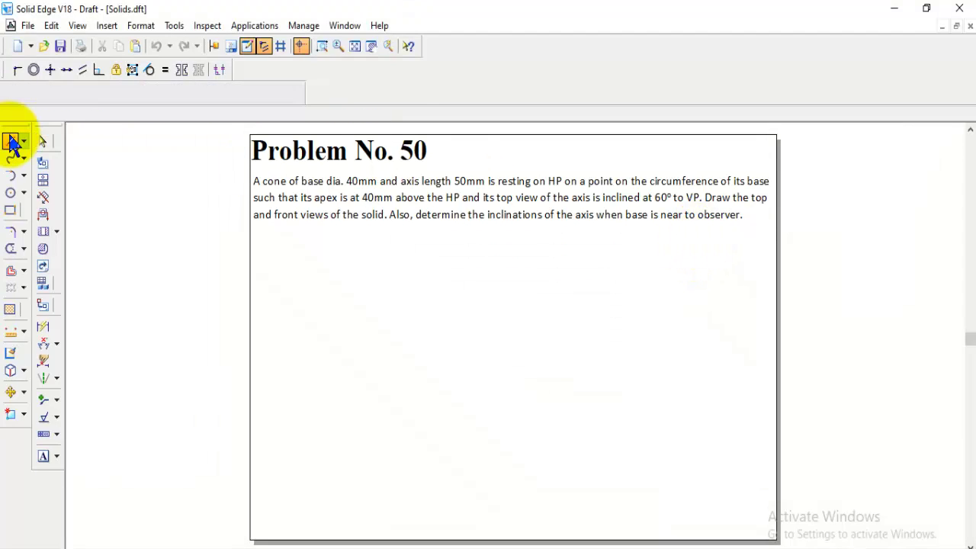
click(72, 93)
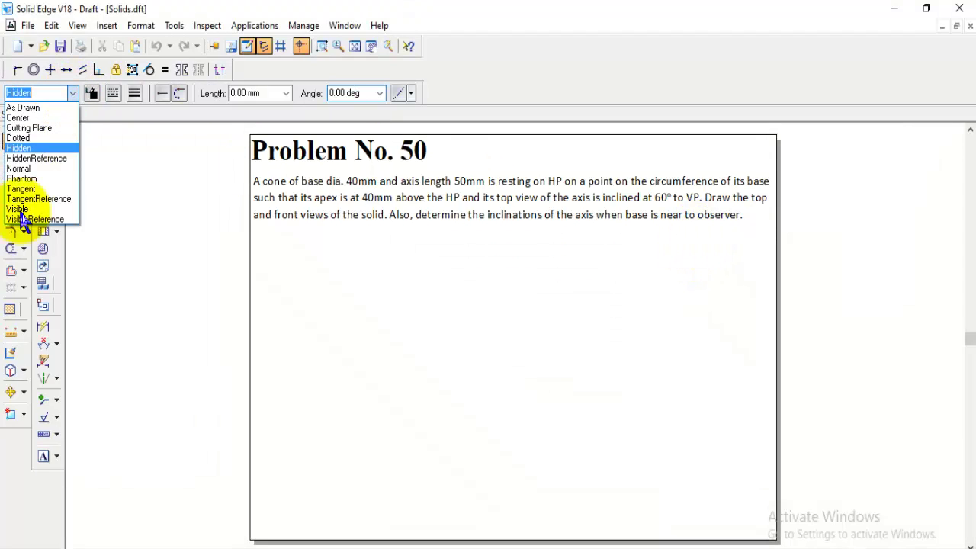
click(19, 167)
click(273, 369)
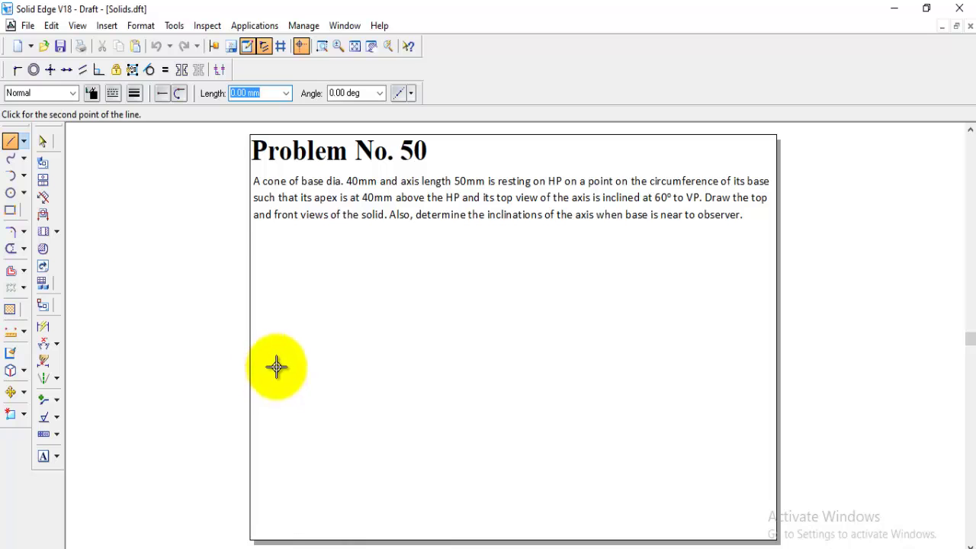
click(761, 370)
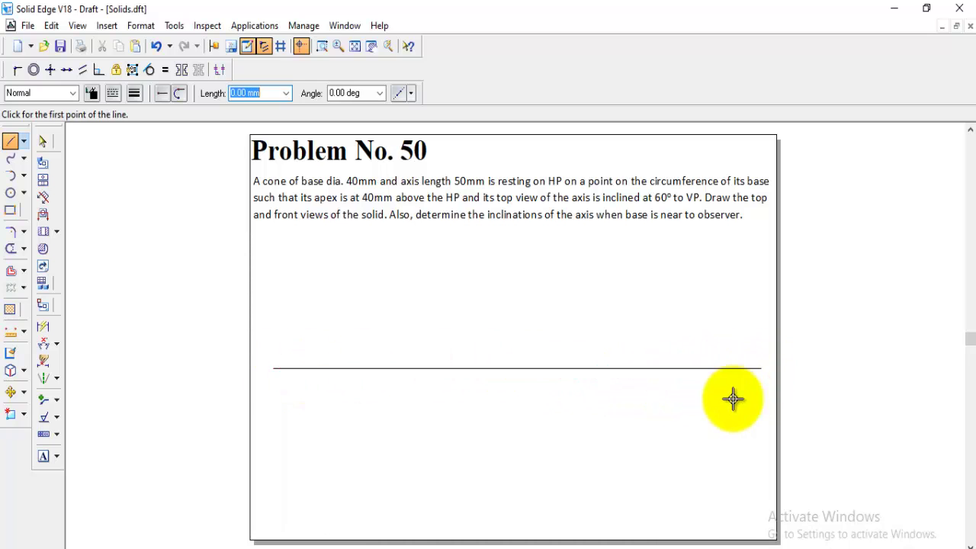
Step: Label the reference line's ends X and Y, and mark VP above and HP below it
click(43, 456)
click(257, 374)
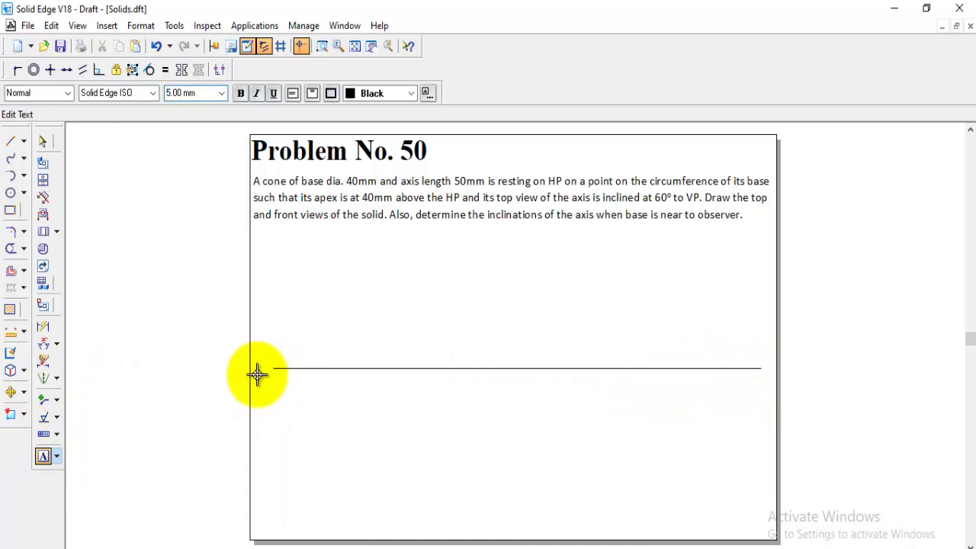
text(X)
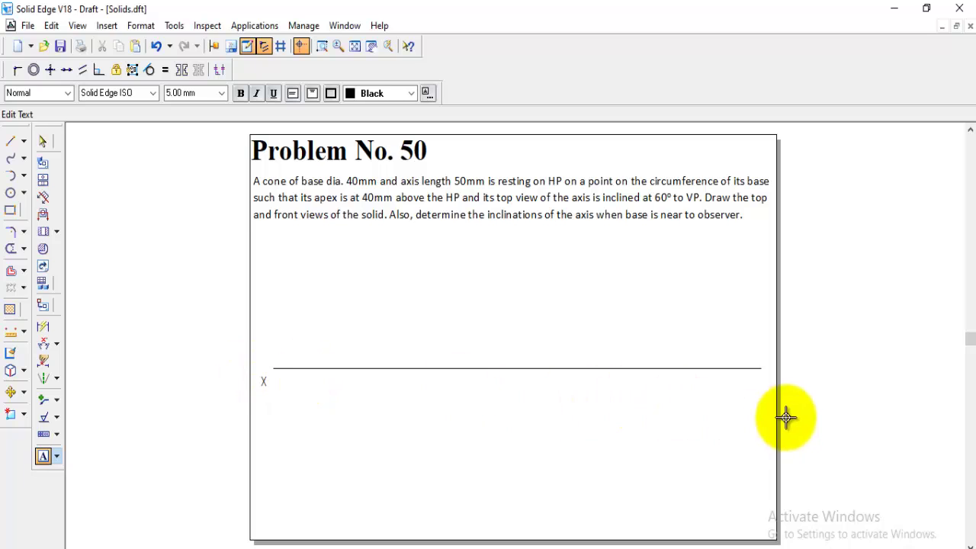
click(766, 379)
text(Y)
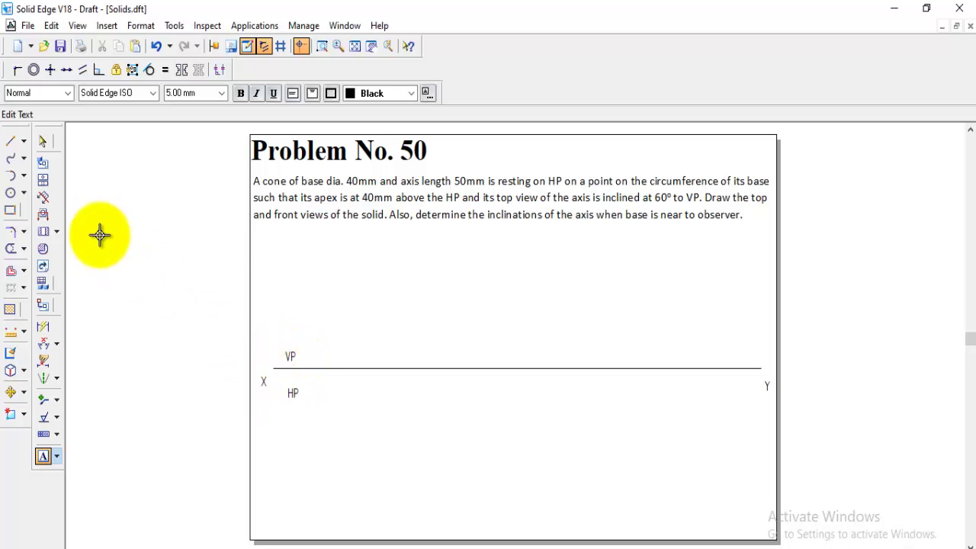
Step: Draw a 40 mm diameter circle in Visible line style below the XY line, near the HP label
click(10, 193)
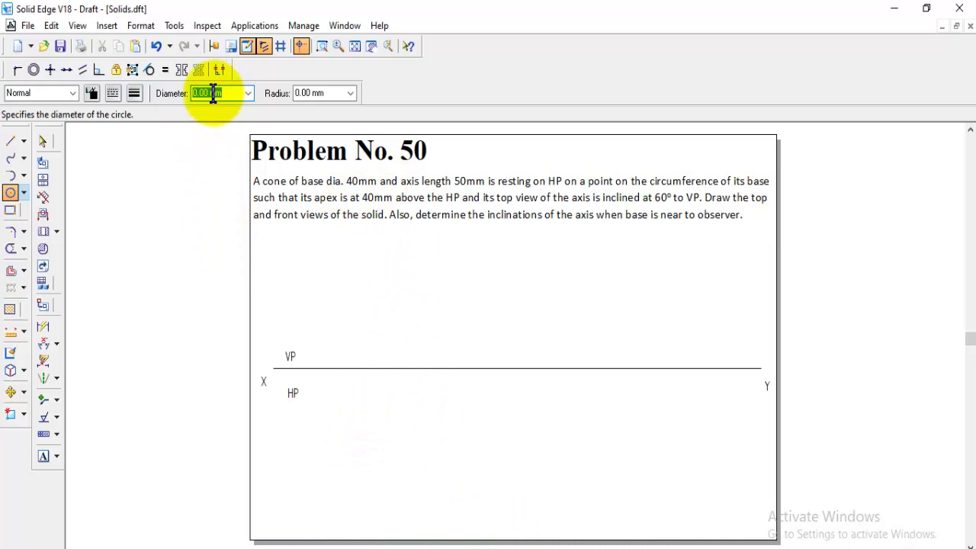
text(40)
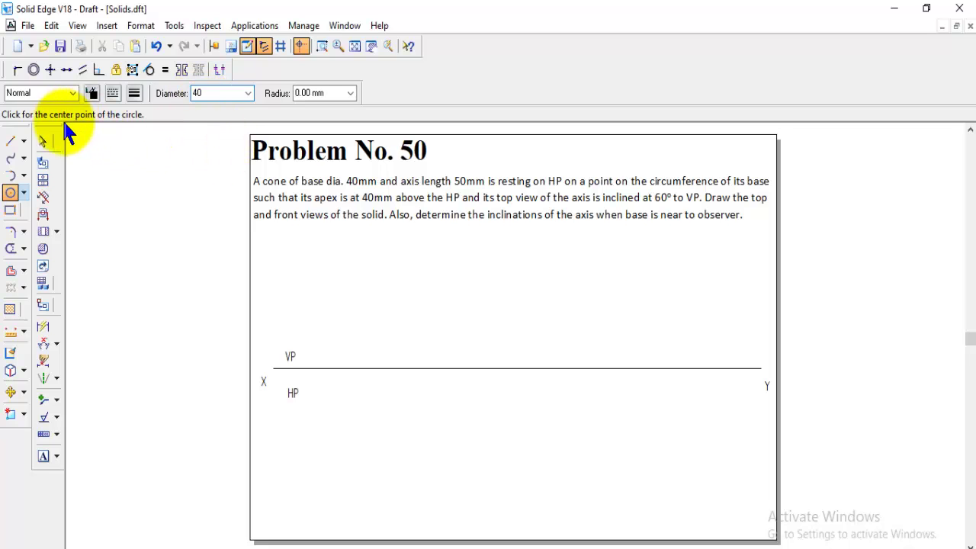
key(Return)
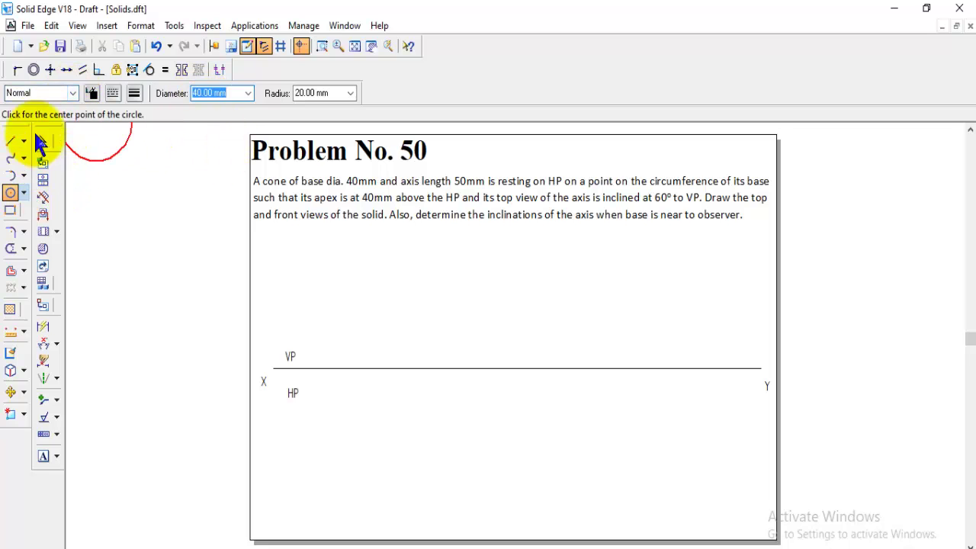
click(71, 94)
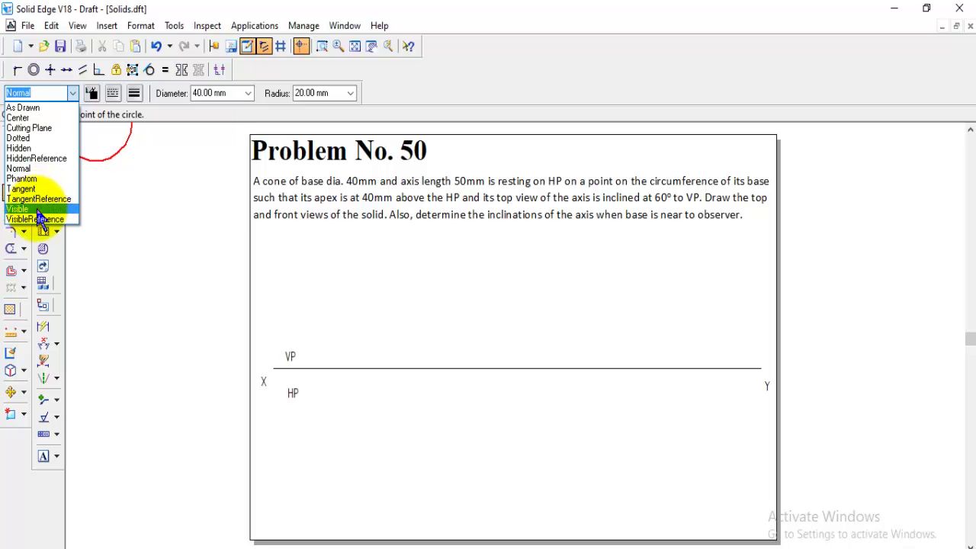
click(23, 212)
click(217, 93)
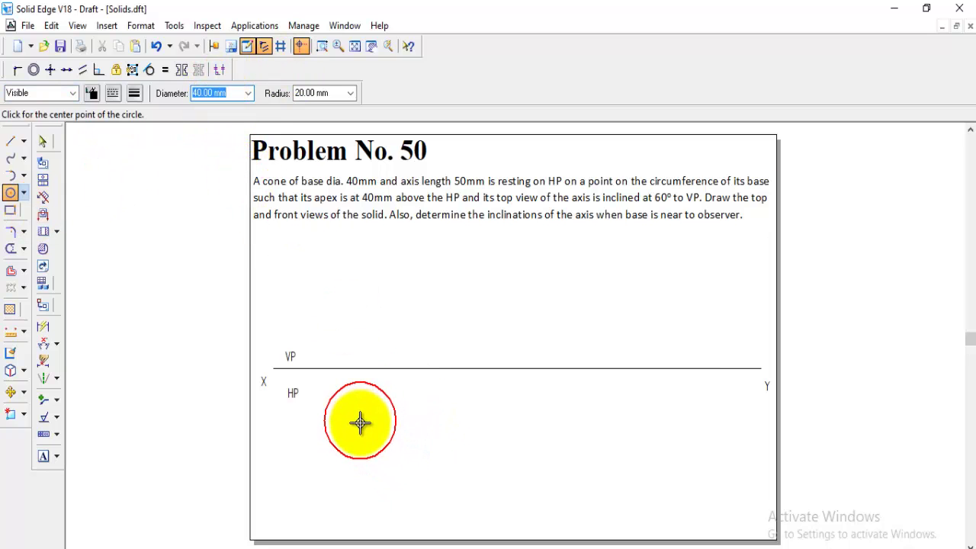
click(361, 425)
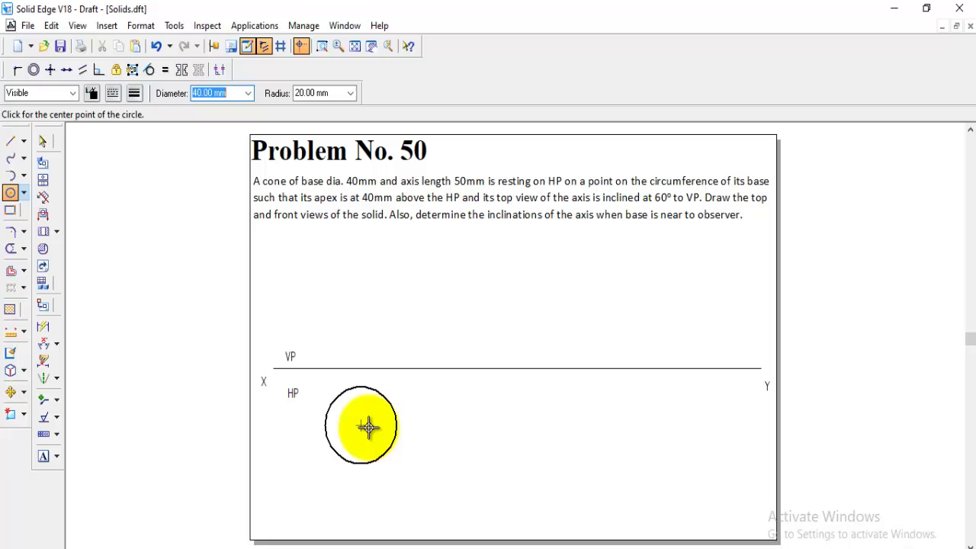
Step: Draw a horizontal radius line in Normal style from the circle's centre to its right-hand edge
click(321, 45)
click(244, 135)
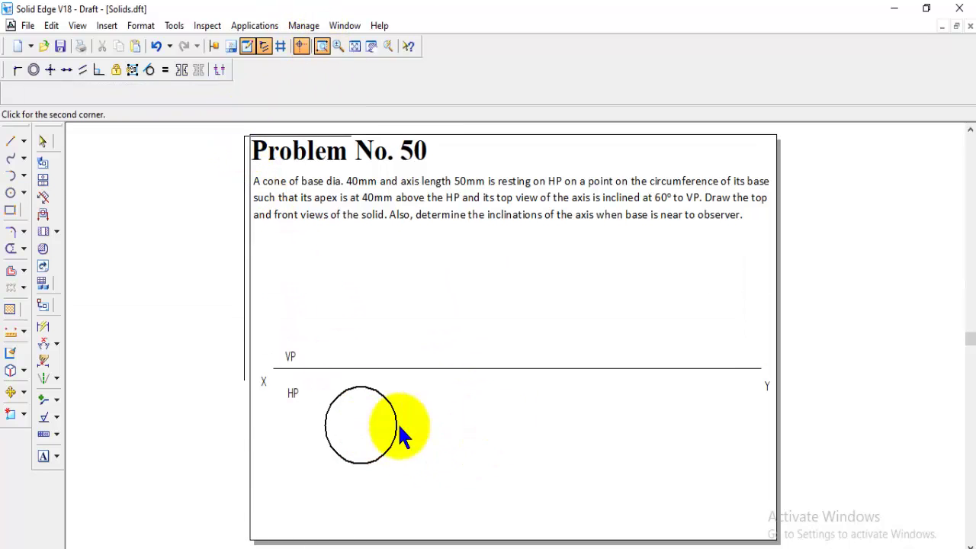
click(765, 505)
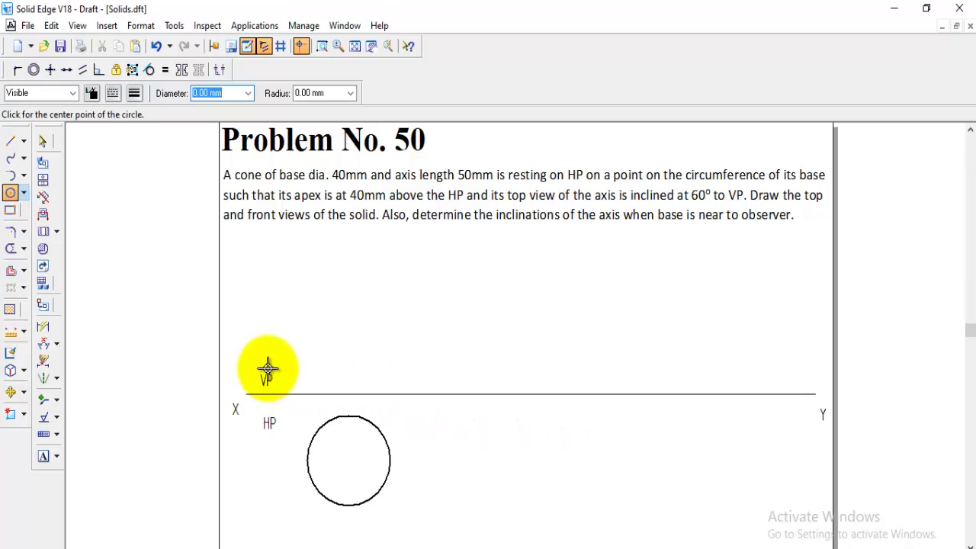
click(11, 141)
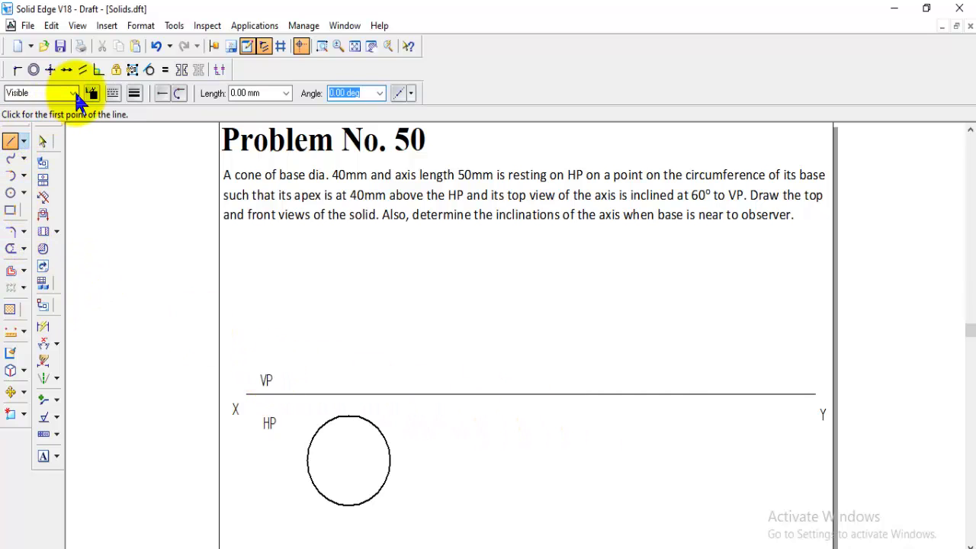
click(73, 92)
click(29, 169)
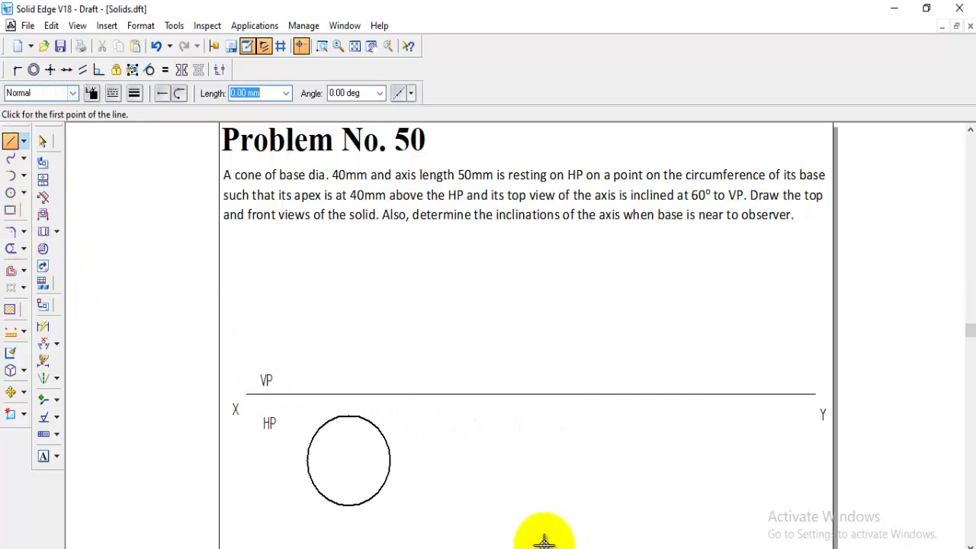
click(348, 459)
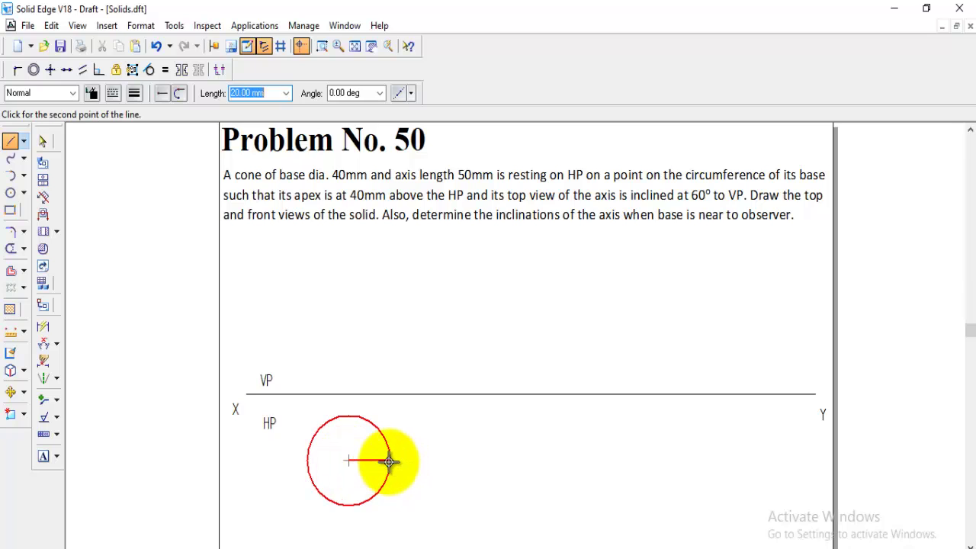
click(390, 461)
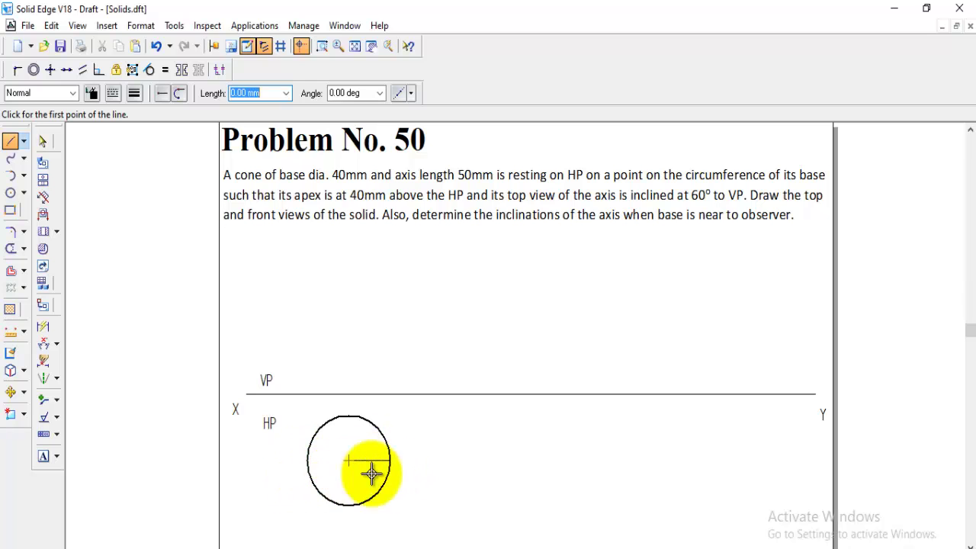
Step: Create a circular pattern of the radius line about the circle's centre with a count of 8 over 360 degrees
click(43, 141)
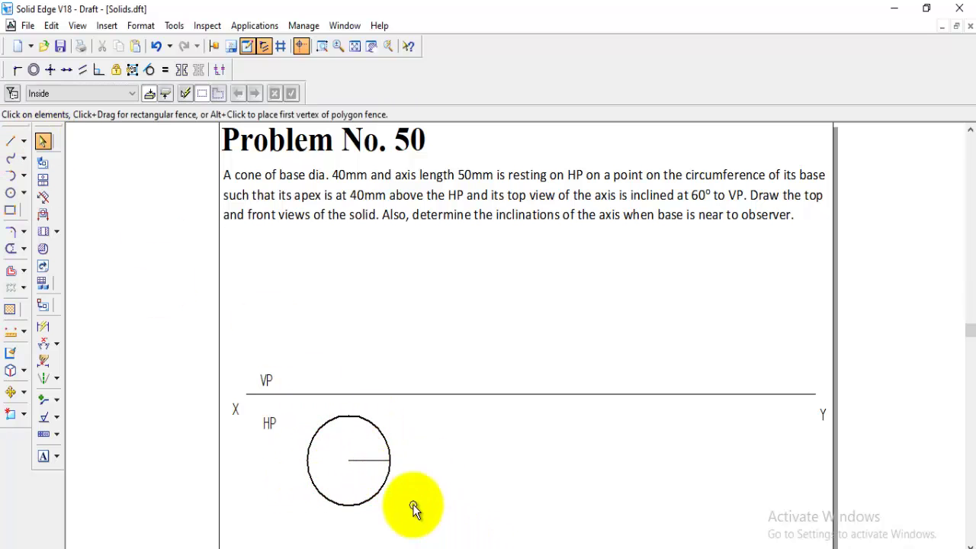
click(370, 462)
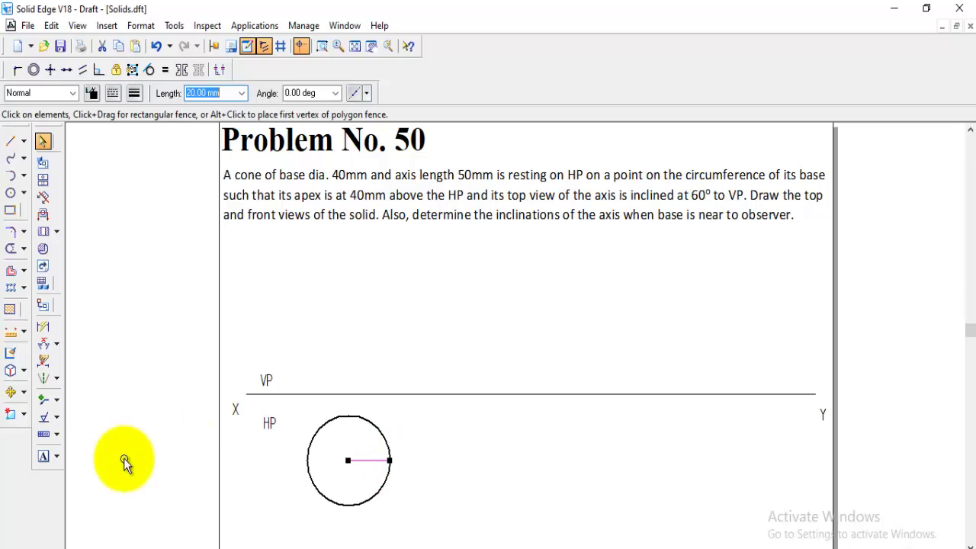
click(24, 285)
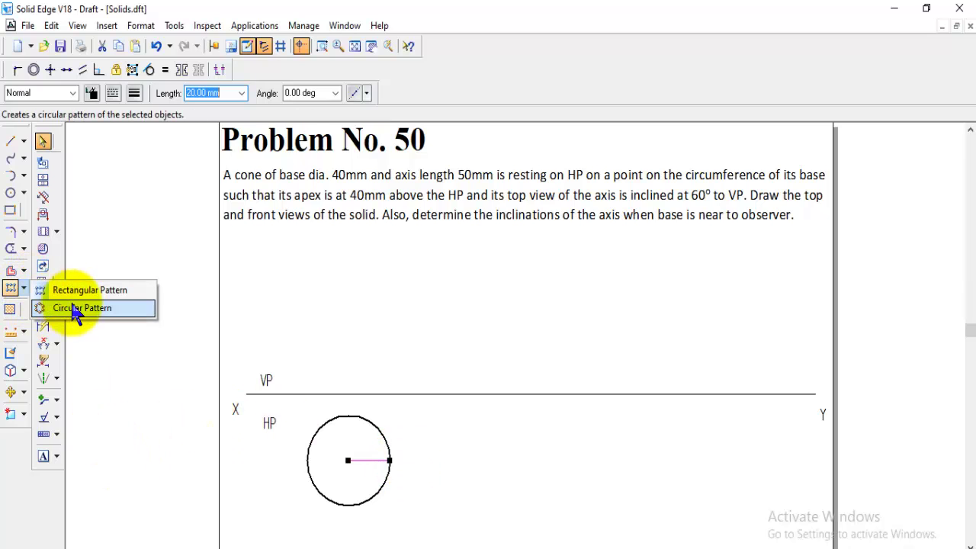
click(78, 311)
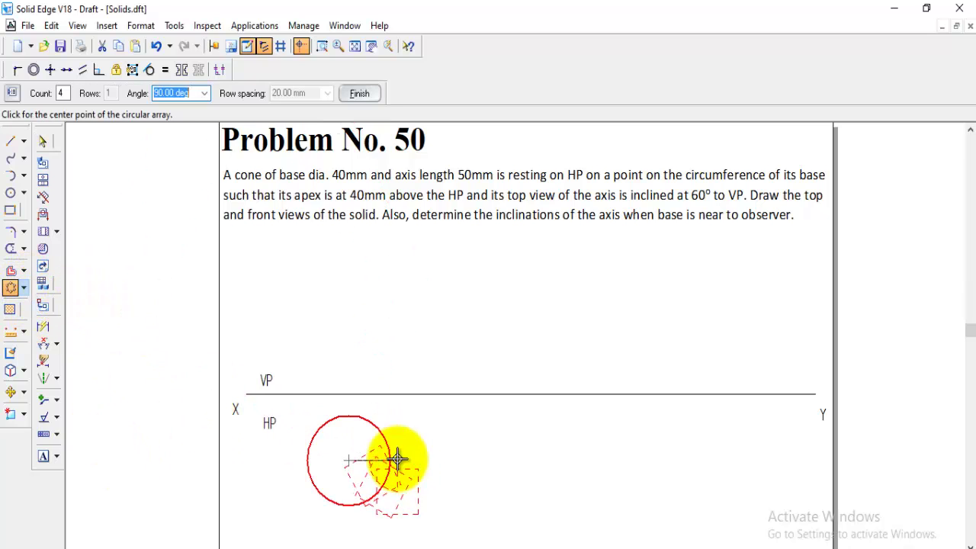
click(347, 460)
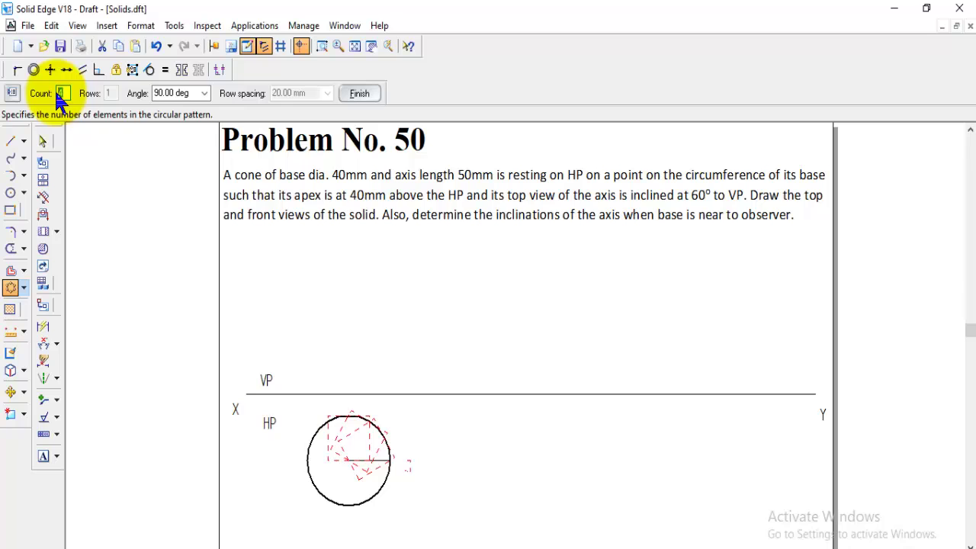
text(8)
click(192, 92)
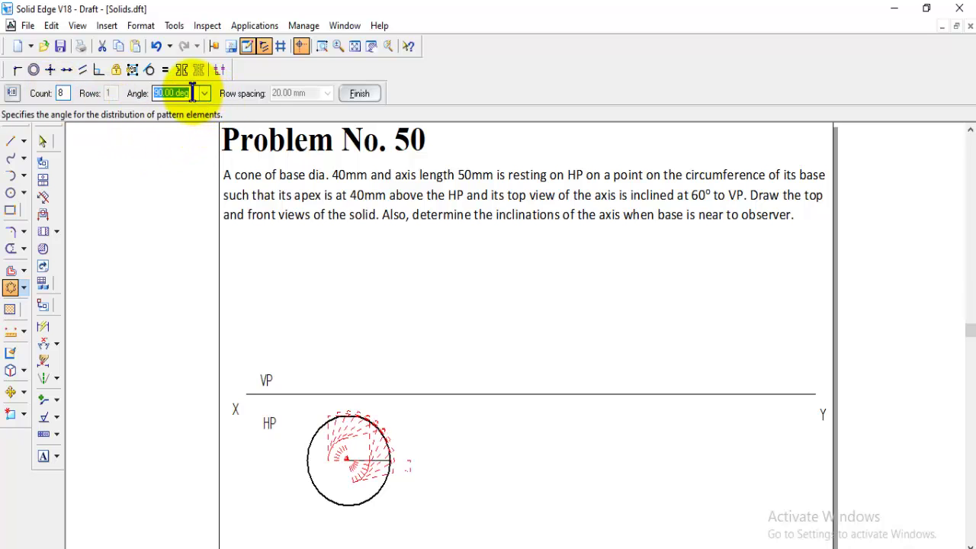
text(360)
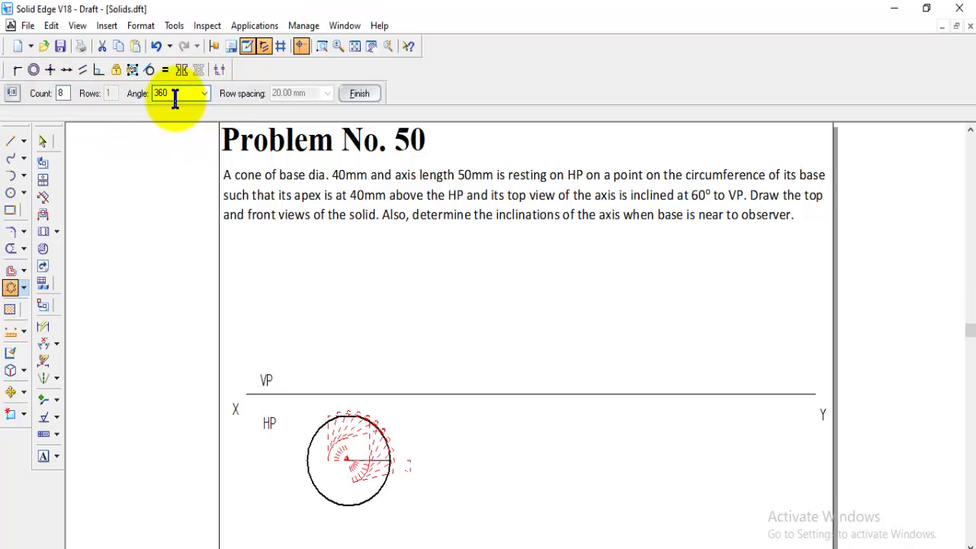
click(359, 94)
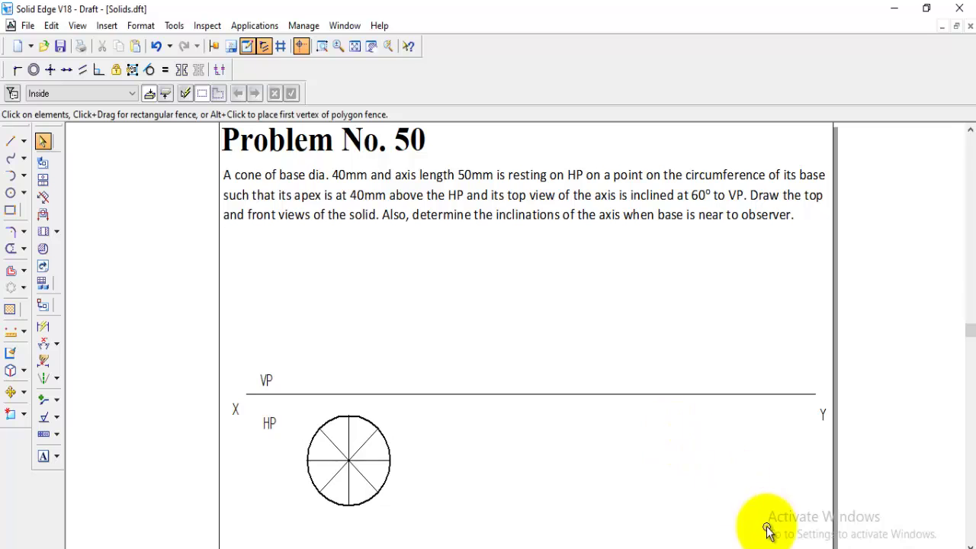
click(902, 502)
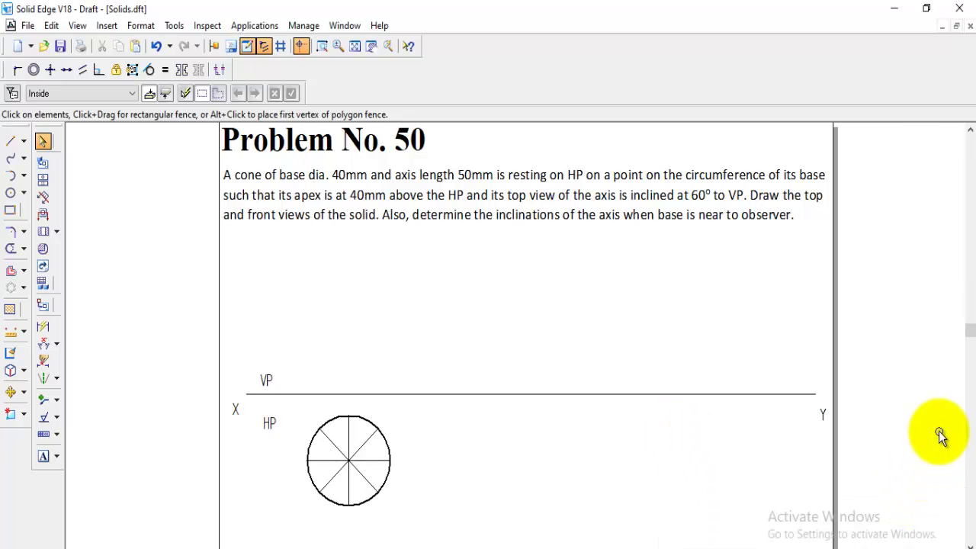
Step: Label the divided base circle's points a, b, c and d counter-clockwise, starting from its left-hand point
click(44, 458)
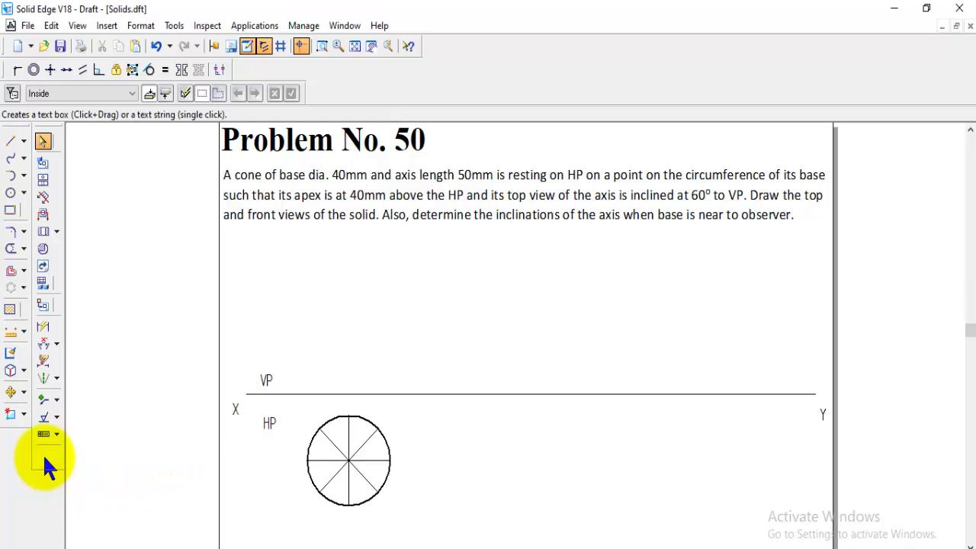
click(321, 46)
click(209, 181)
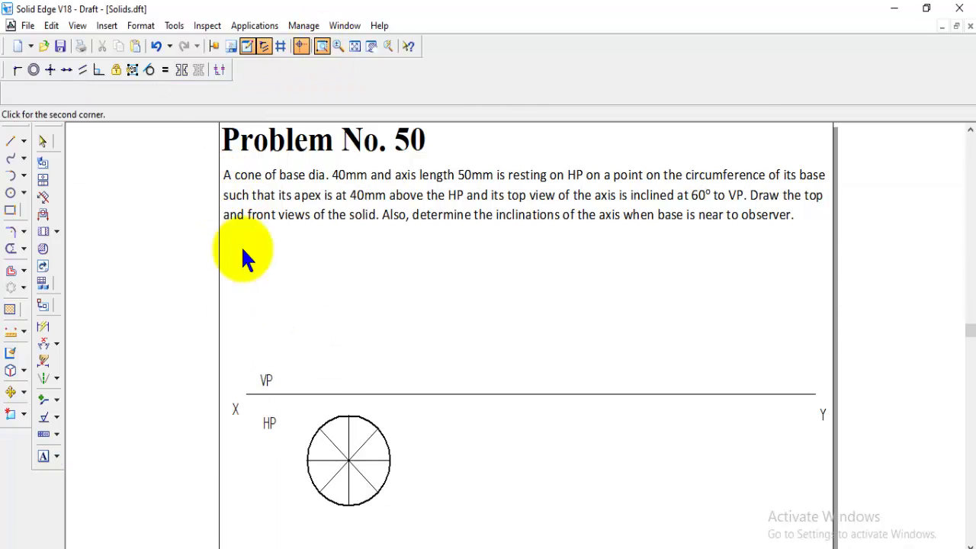
click(782, 524)
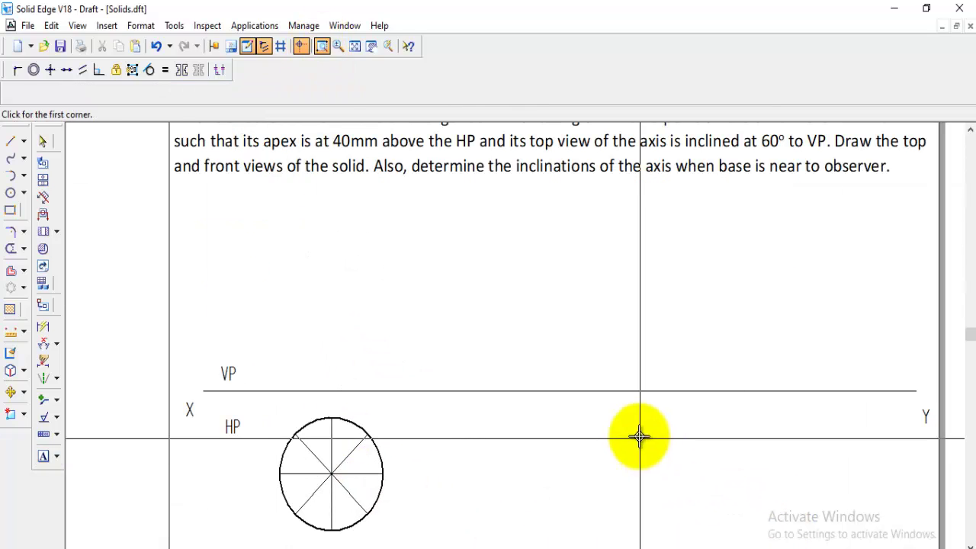
click(266, 468)
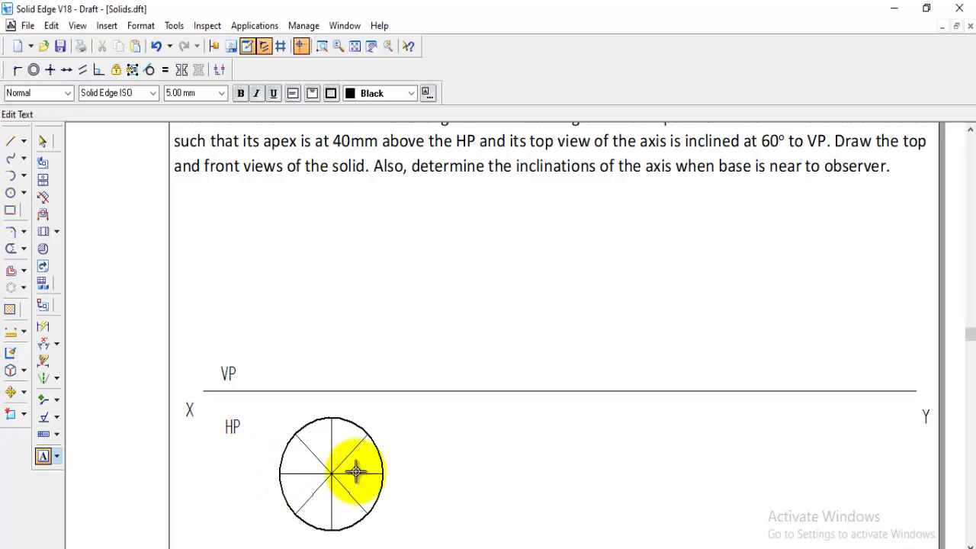
text(a)
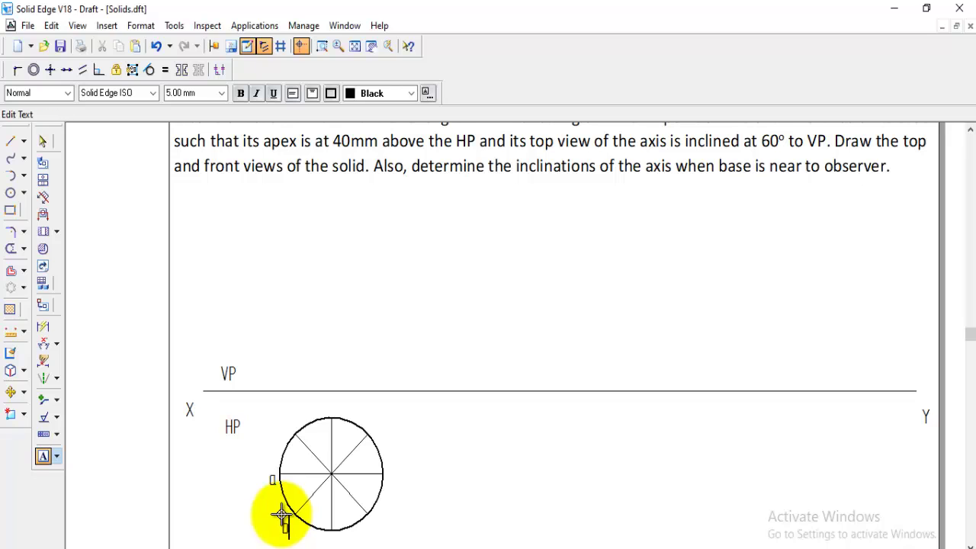
text(b)
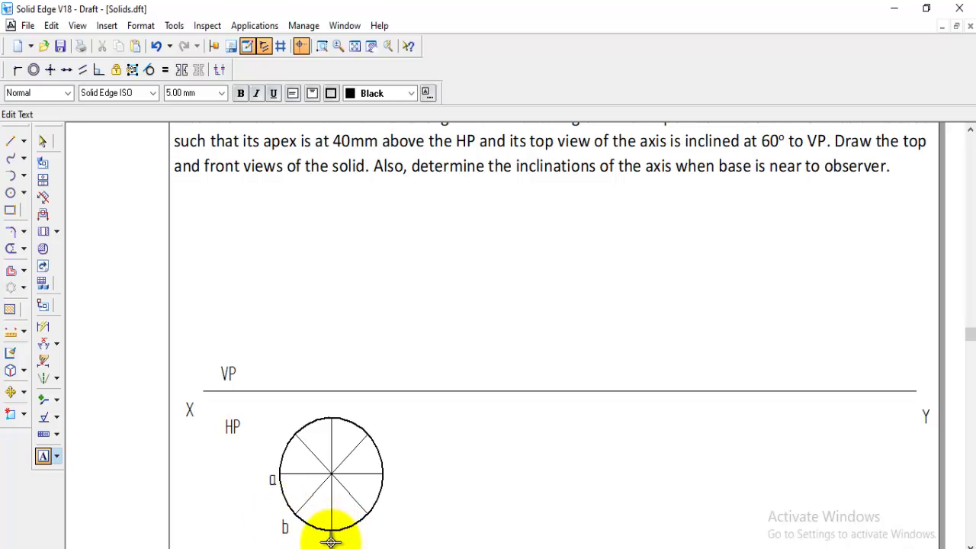
click(376, 527)
text(c)
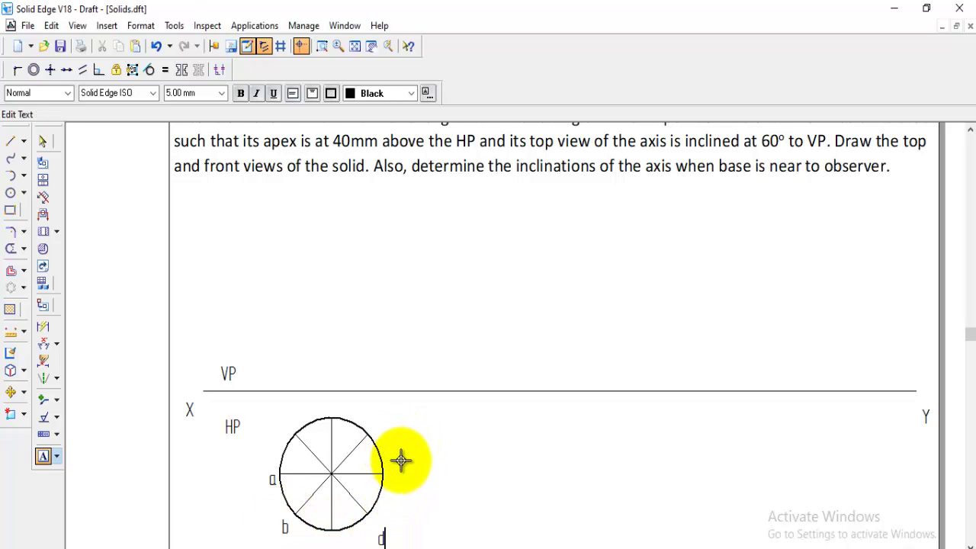
Step: Label the remaining circle points e, f, g and h, and mark the centre o(o,)
click(362, 412)
text(f)
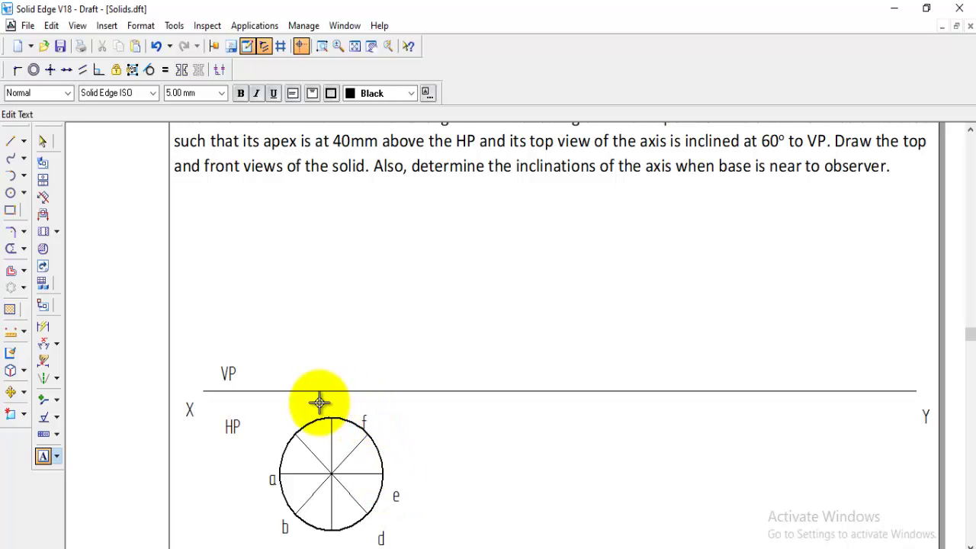
click(320, 405)
text(g)
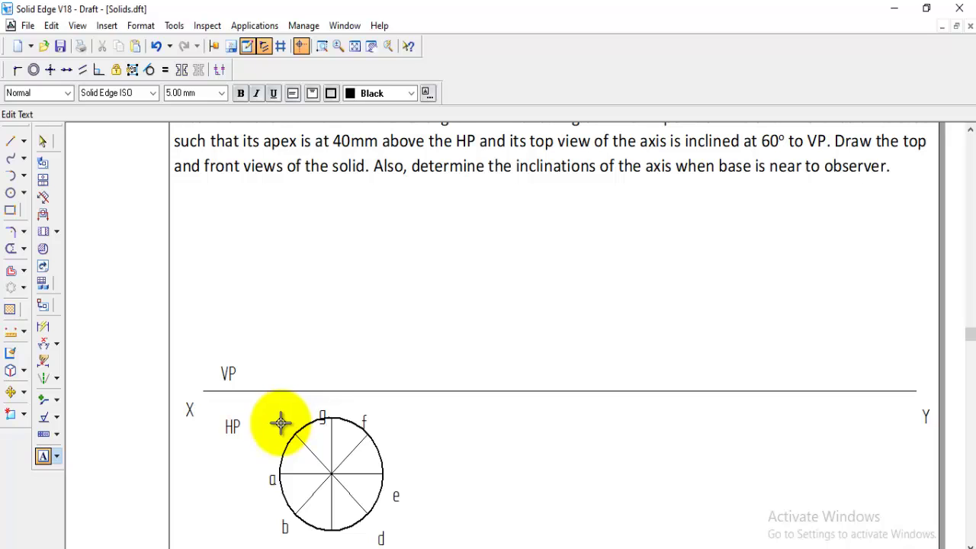
click(279, 422)
text(h)
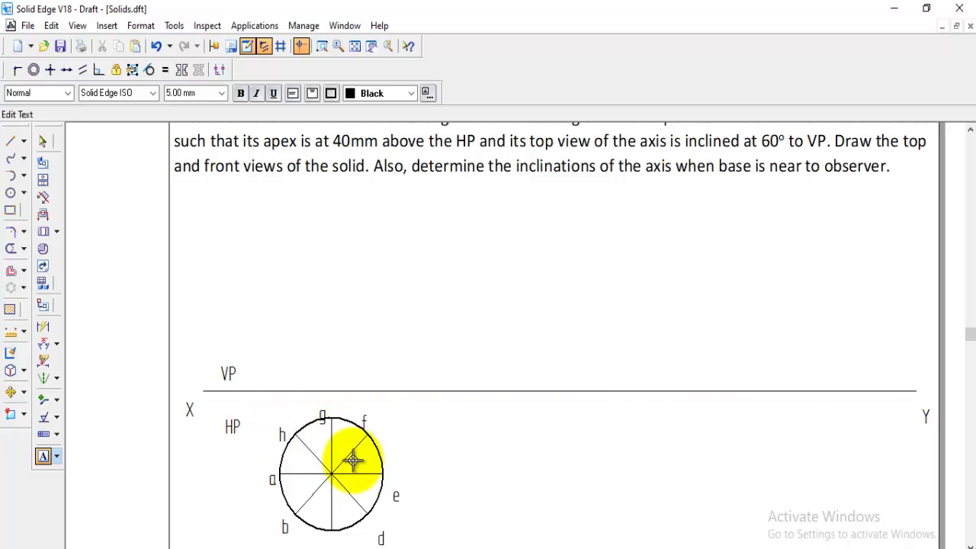
click(355, 448)
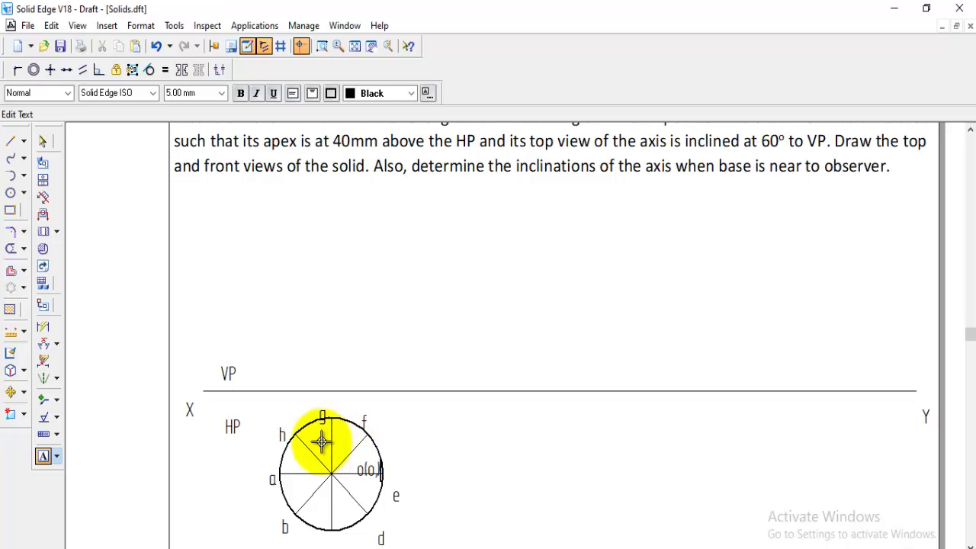
Step: Draw vertical projector lines in Normal style from the circle's division points up to the XY line
click(12, 142)
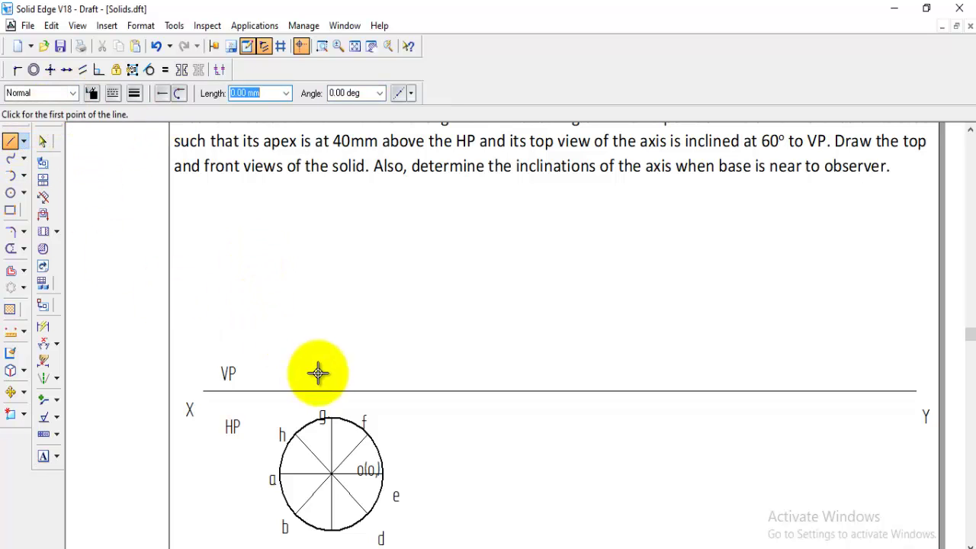
click(278, 473)
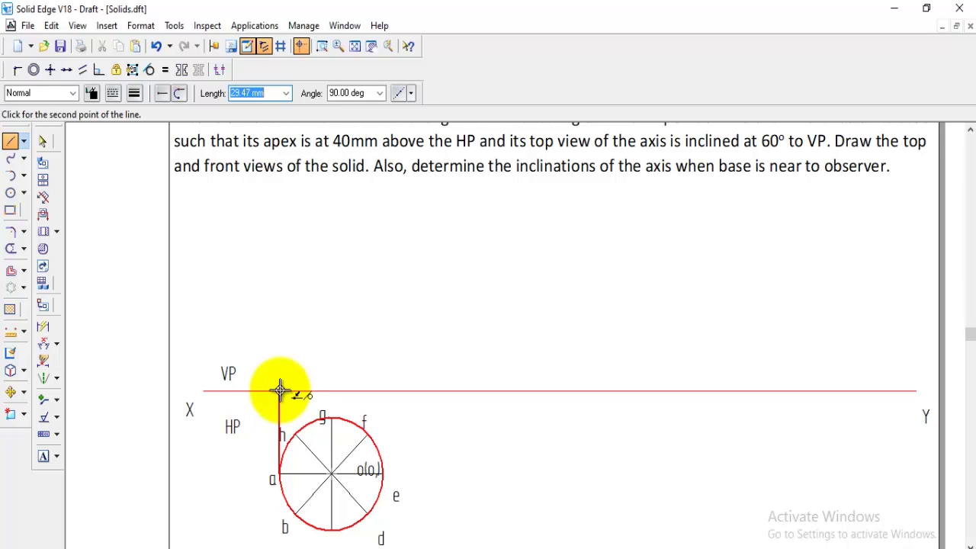
click(280, 391)
click(295, 510)
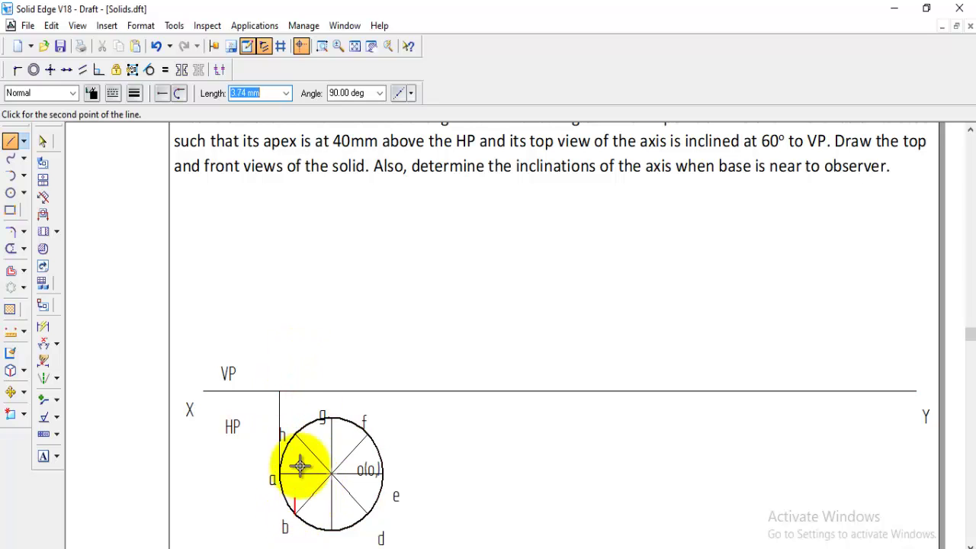
click(296, 391)
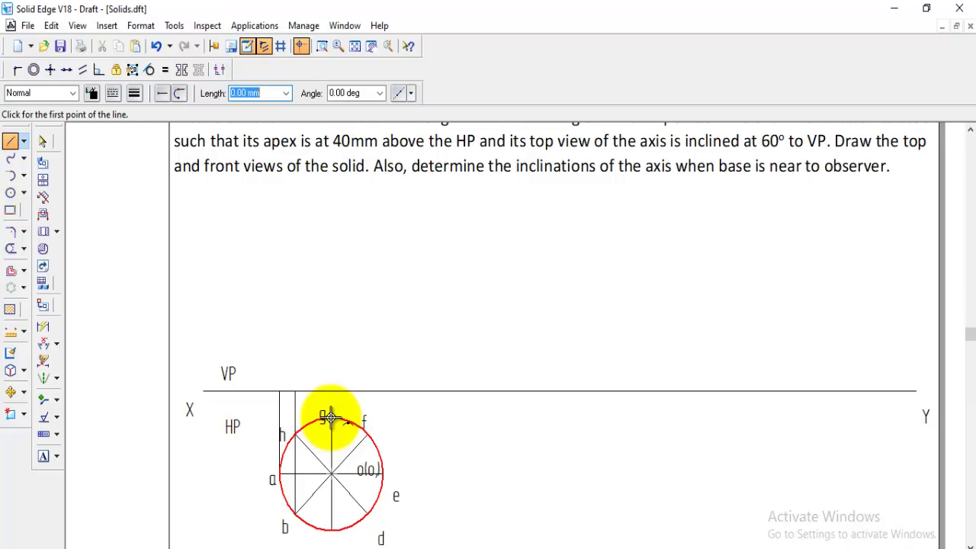
click(330, 416)
click(332, 391)
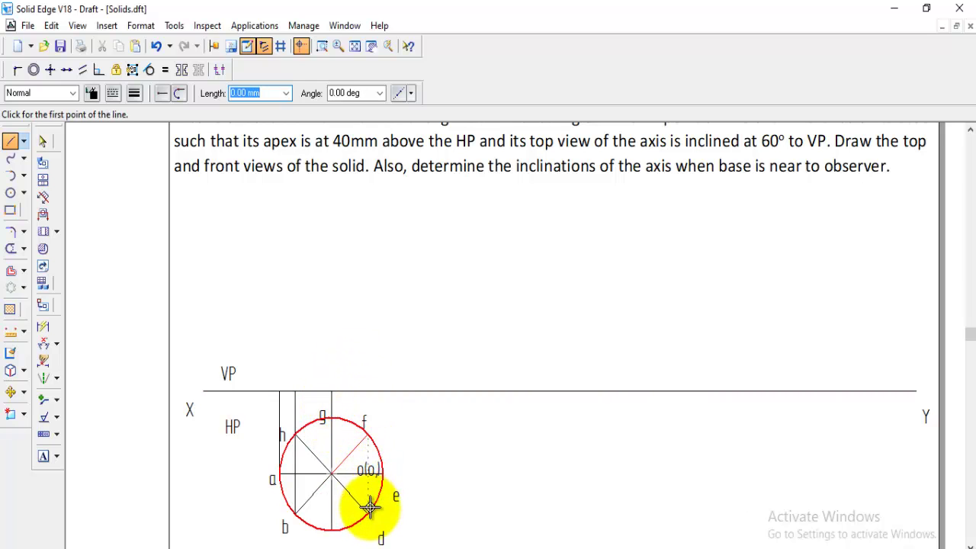
click(368, 509)
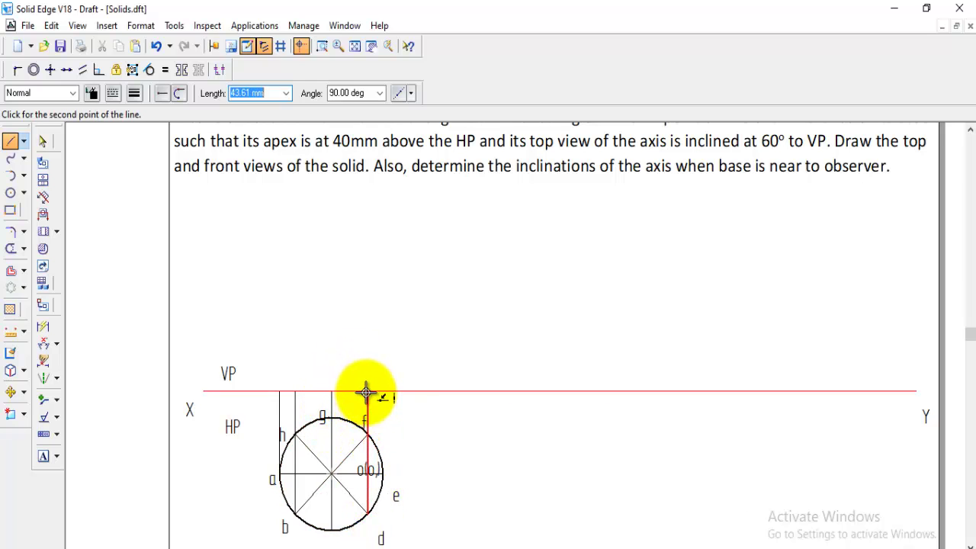
right_click(401, 407)
click(384, 466)
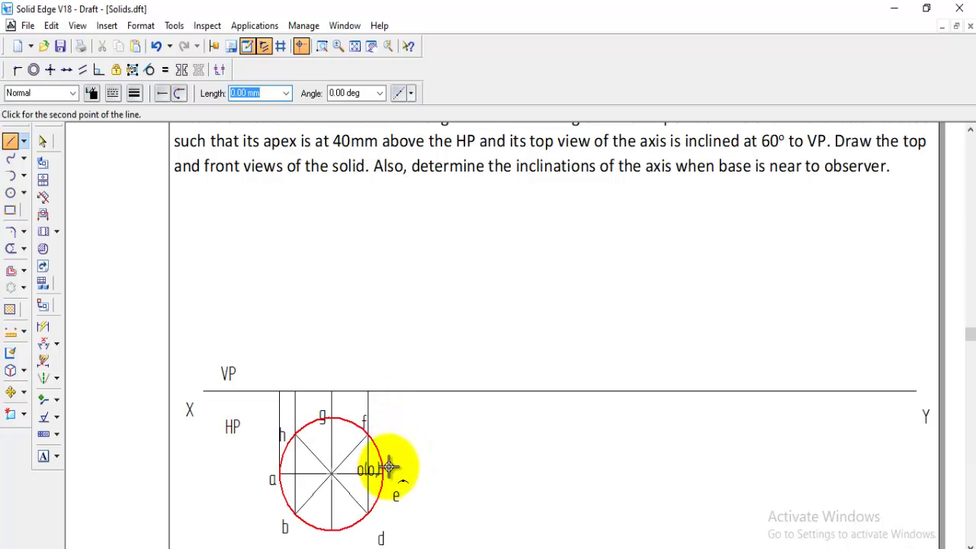
click(384, 392)
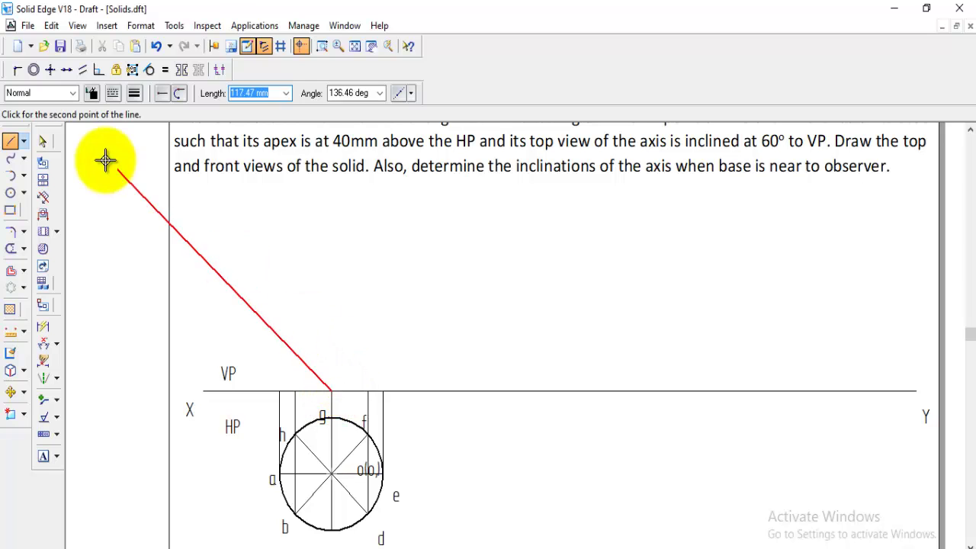
Step: Draw the cone's vertical 50 mm axis in Center style from the XY line above the circle's centre
click(73, 92)
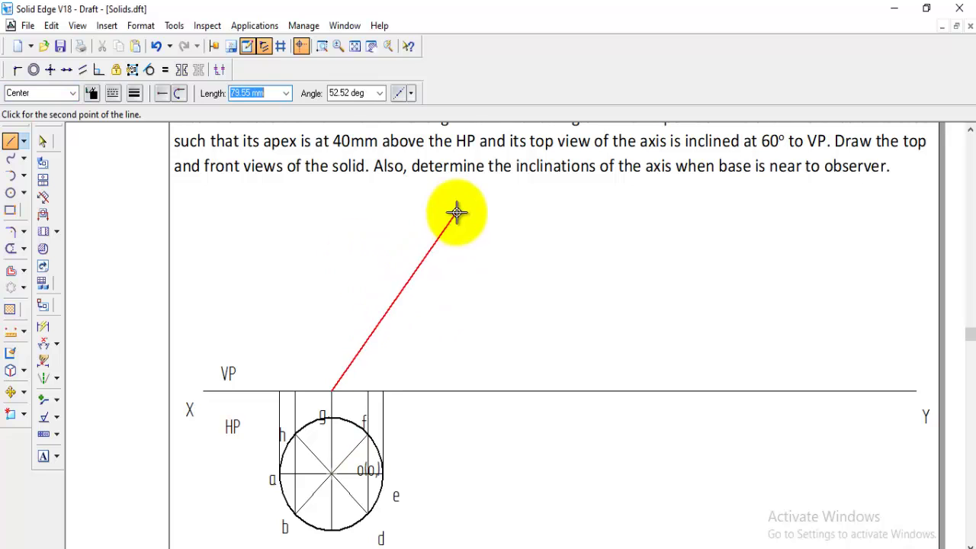
scroll(503, 222, up, 1)
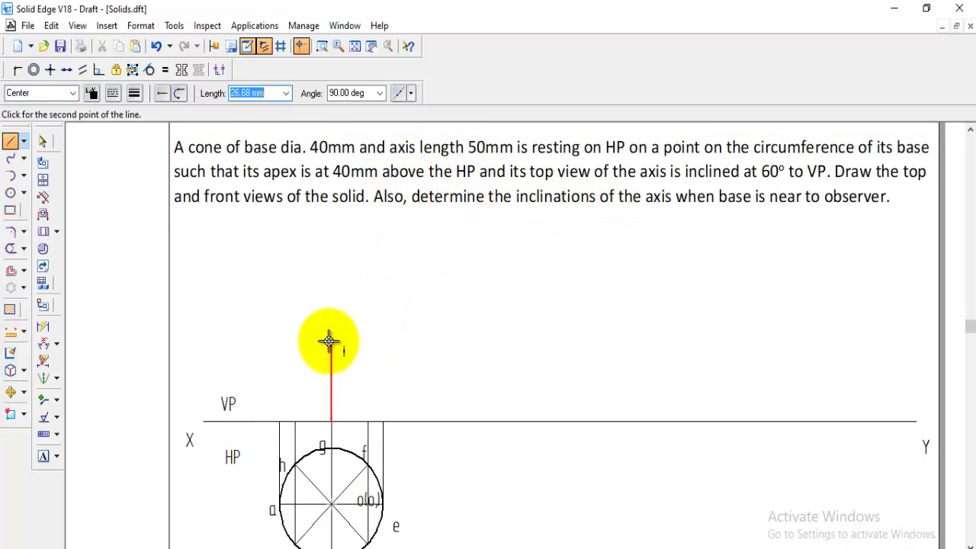
scroll(330, 339, down, 1)
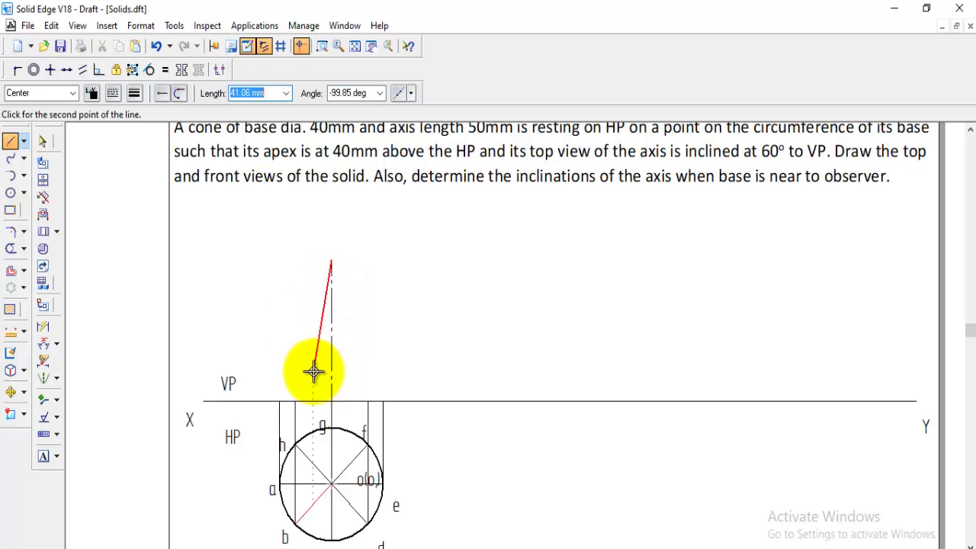
Step: Draw the cone's triangular front-view outline in Visible style and two inner generators in Normal style from the apex to the b and d projectors
click(38, 92)
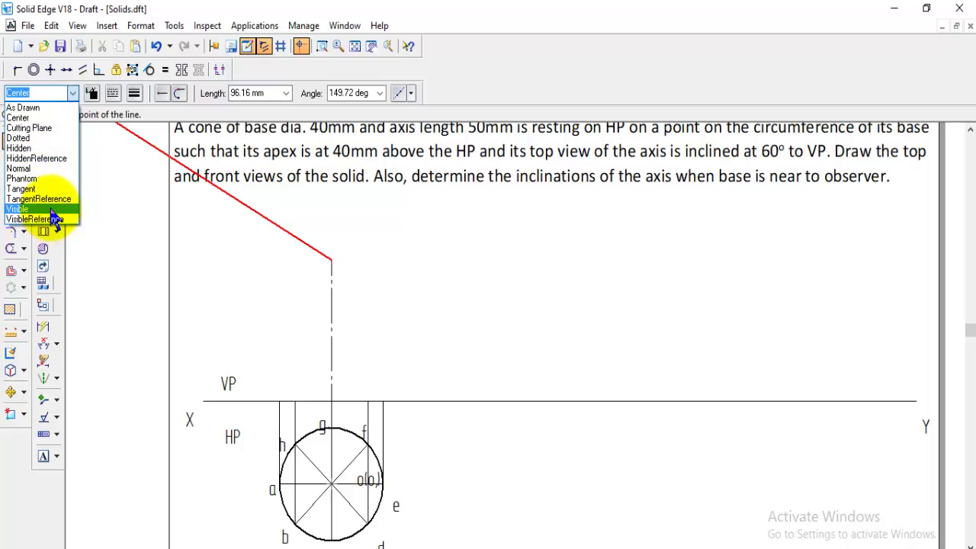
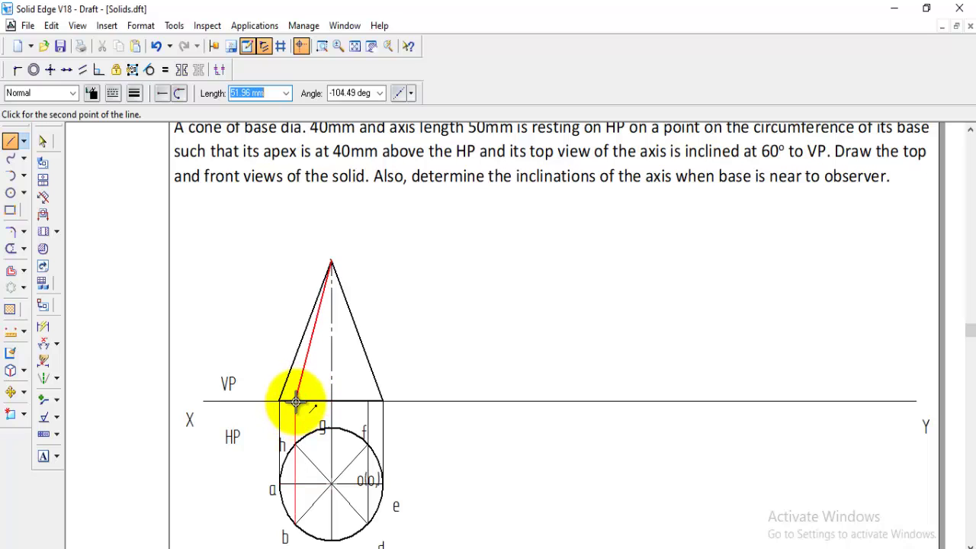
click(296, 400)
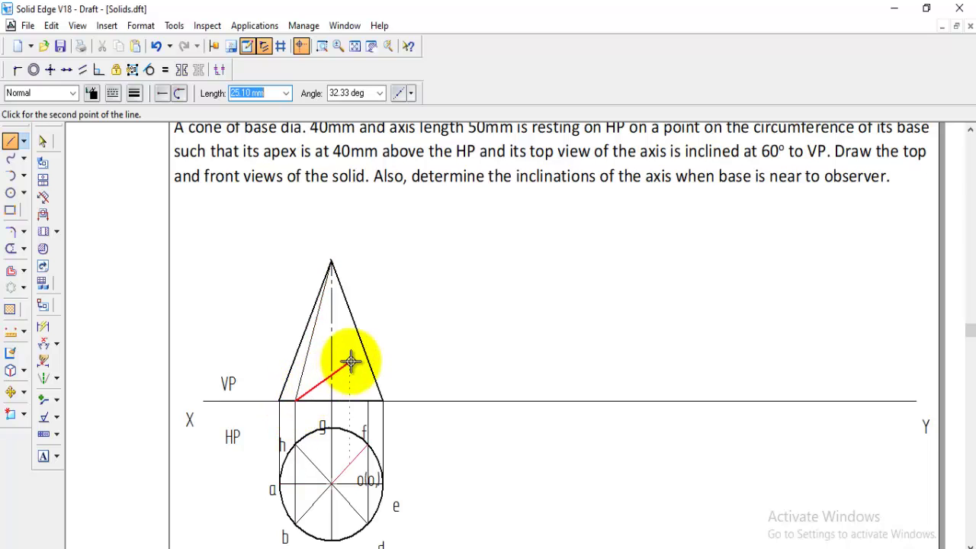
click(331, 264)
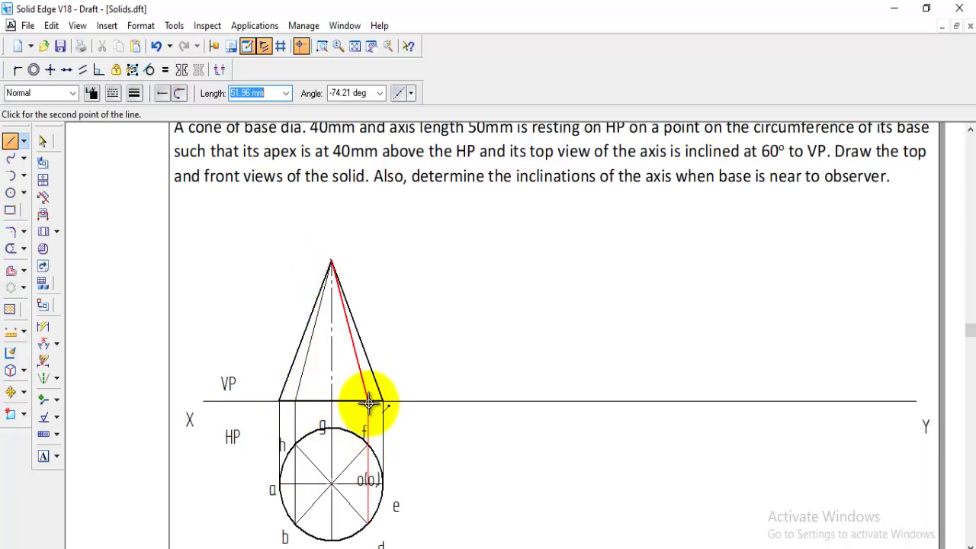
right_click(369, 401)
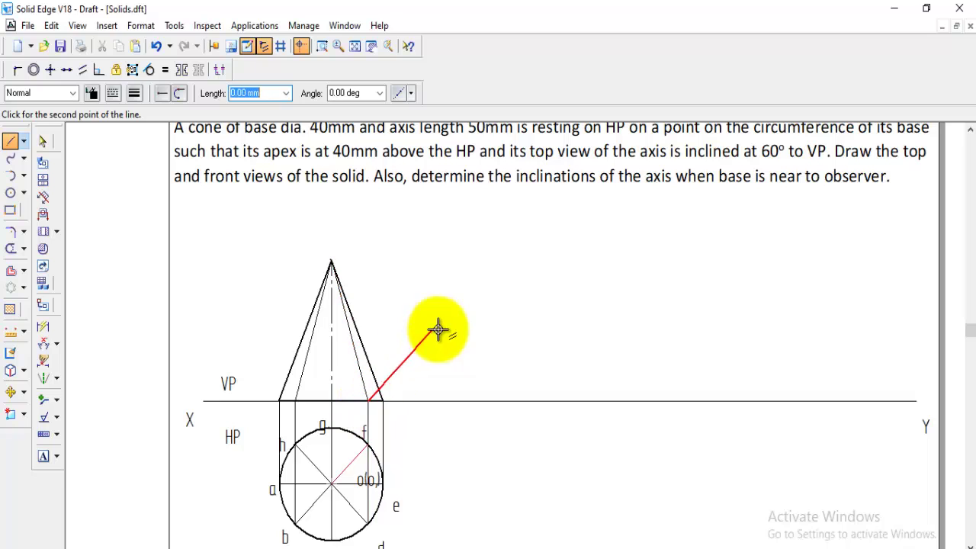
Step: Label the front view's base points a', b'(h'), c'(g'), d'(f') and e', the apex o' and the base centre (o,')
click(46, 457)
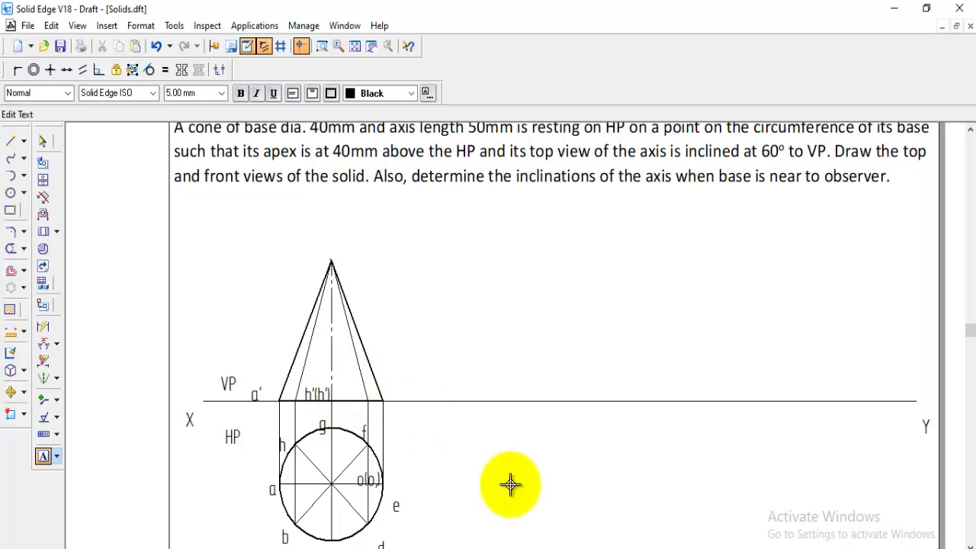
scroll(488, 488, down, 1)
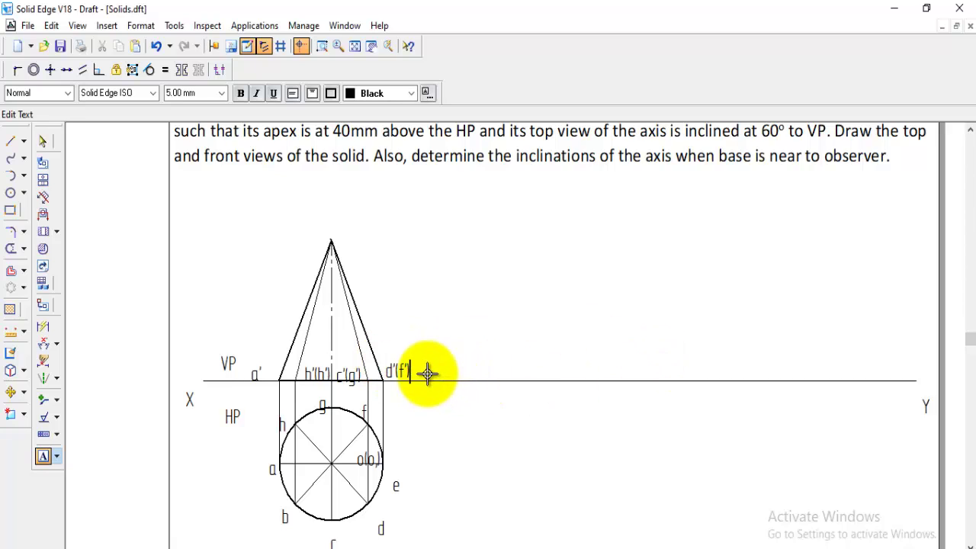
text('(g)
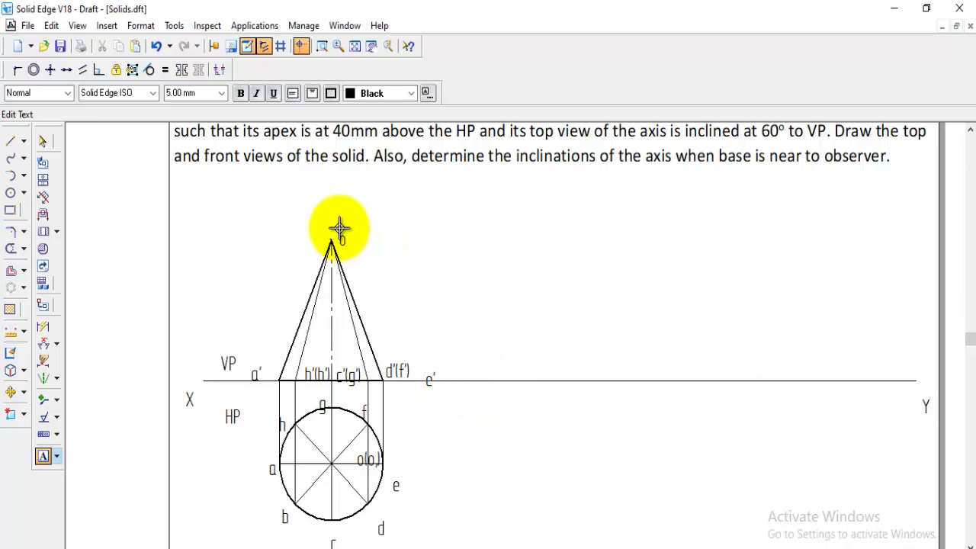
text(')
click(339, 348)
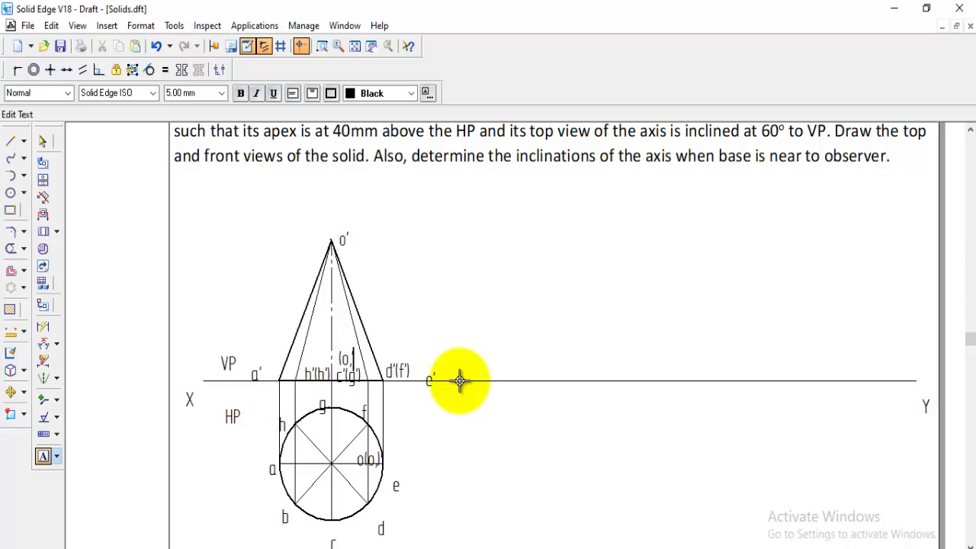
Step: Move the labels a' and b'(h') next to their corresponding points on the front view's base
click(11, 392)
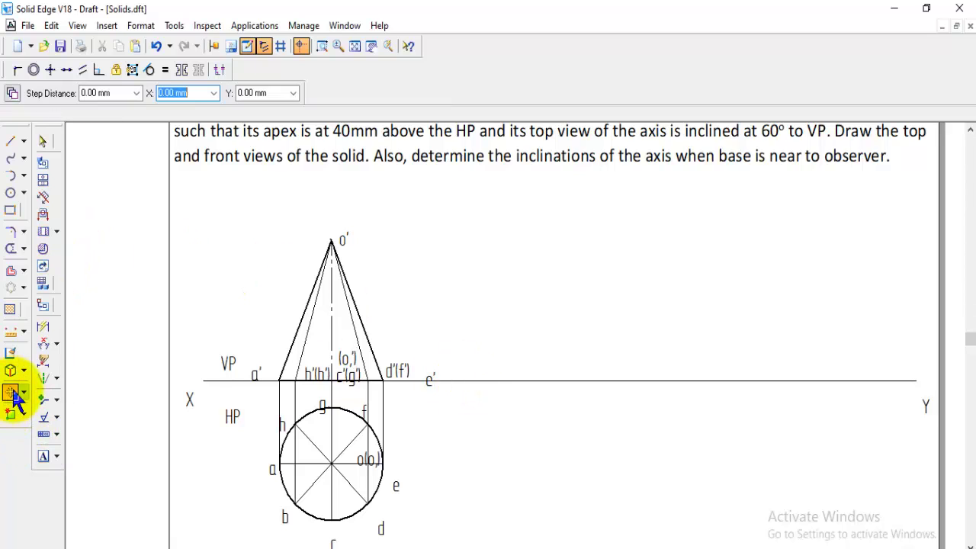
click(256, 374)
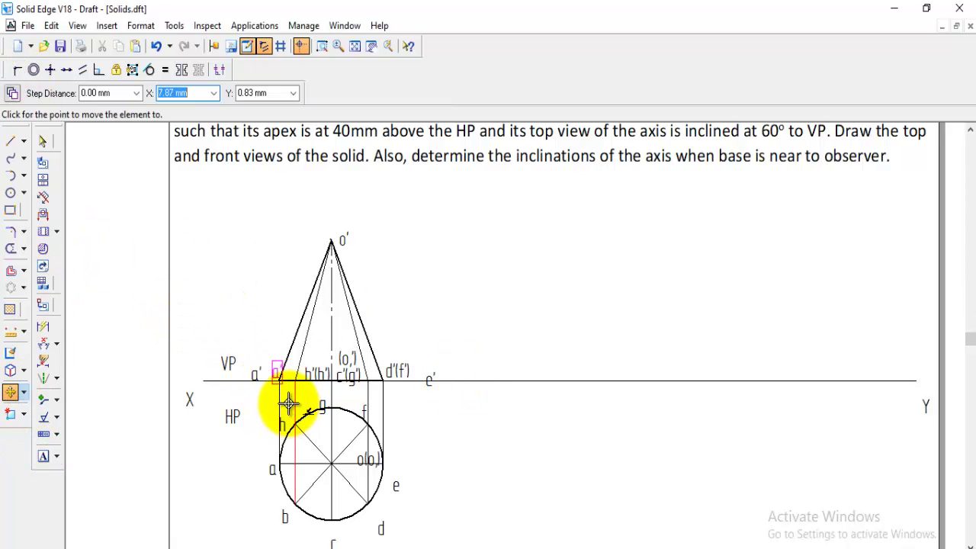
click(287, 404)
click(314, 375)
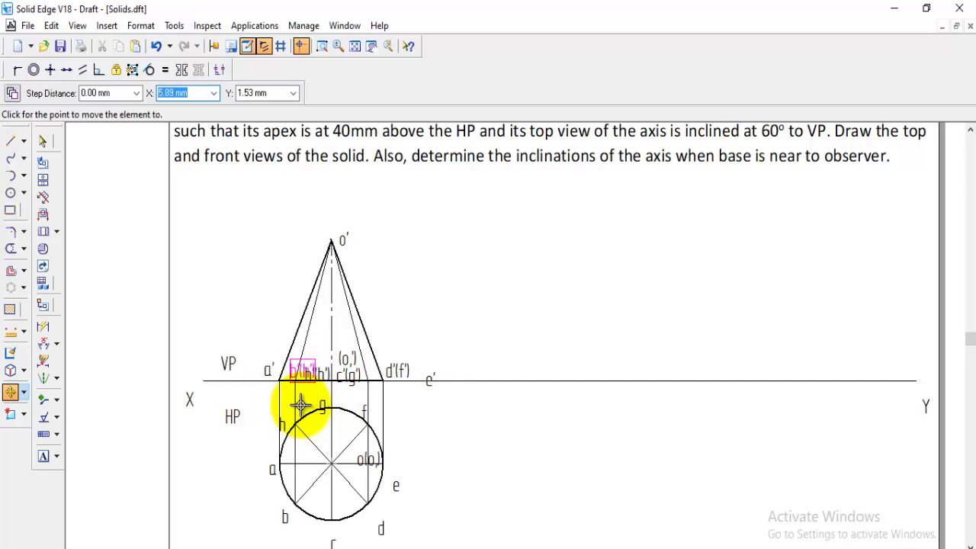
click(299, 405)
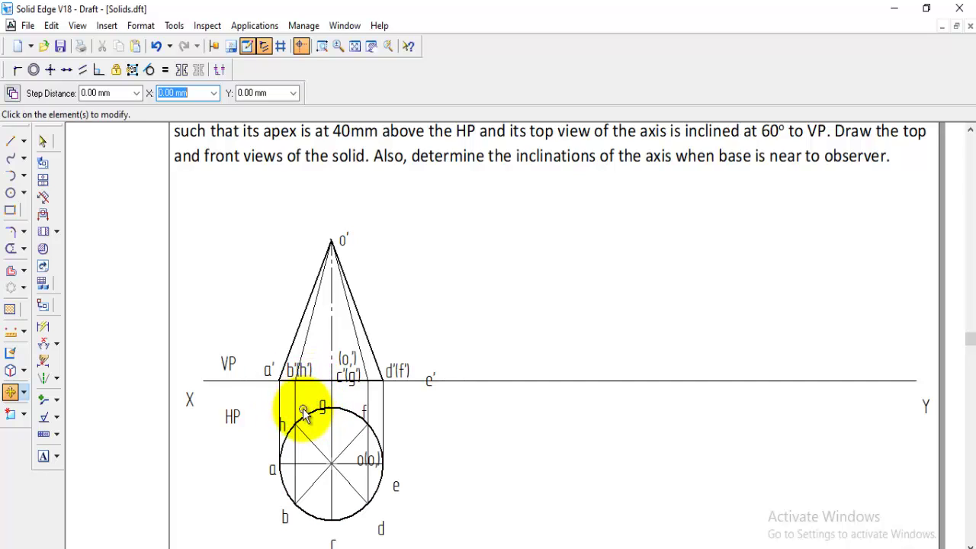
Step: Move the labels c'(g'), (o,'), d'(f') and e' next to their corresponding points on the front view's base
click(348, 374)
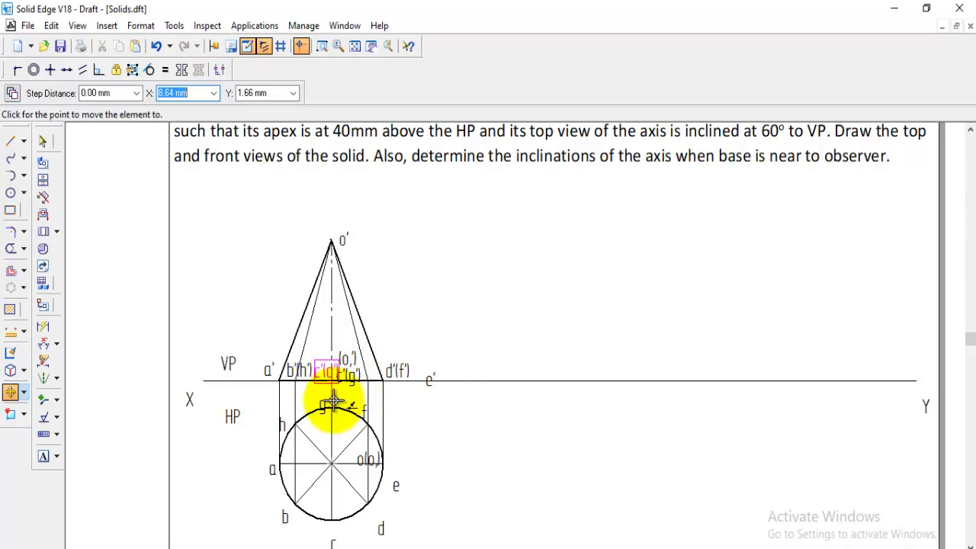
click(342, 401)
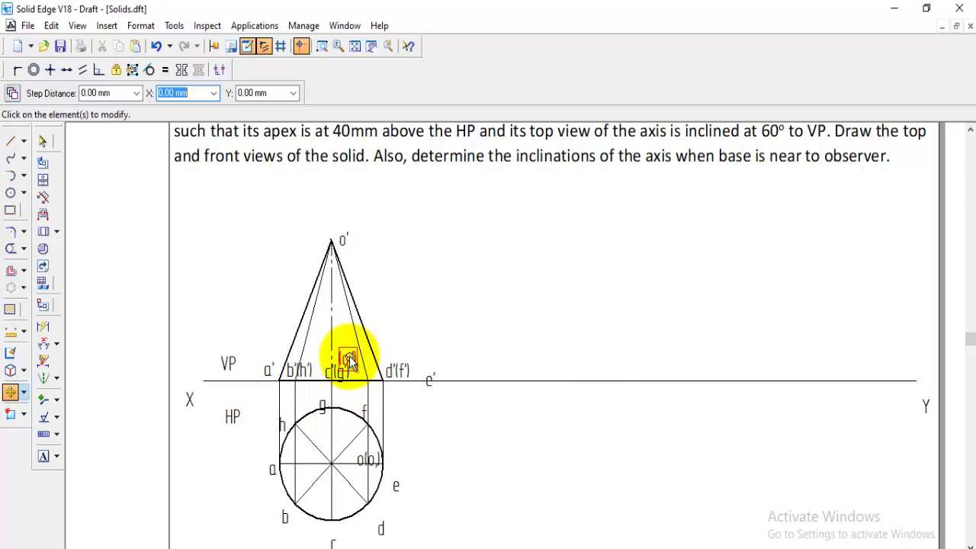
click(348, 357)
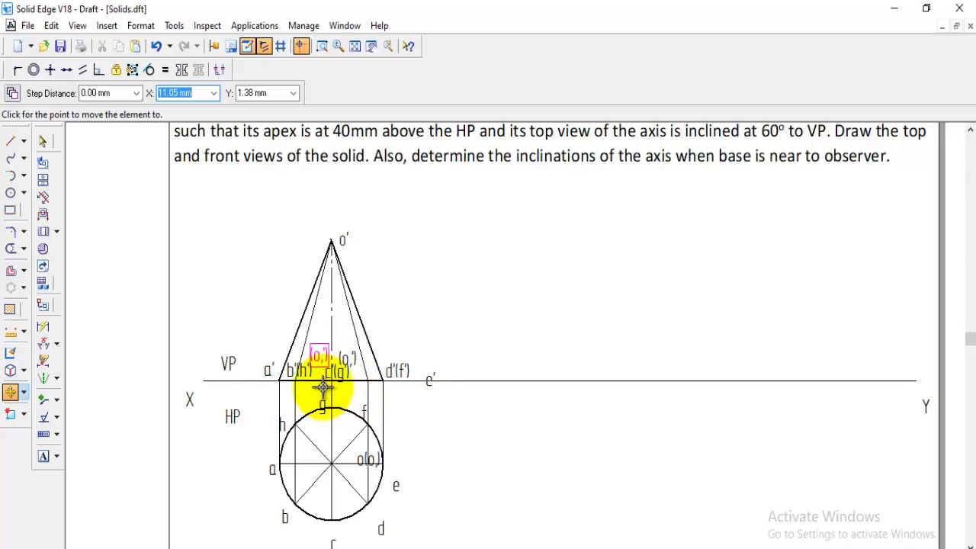
click(324, 390)
click(392, 377)
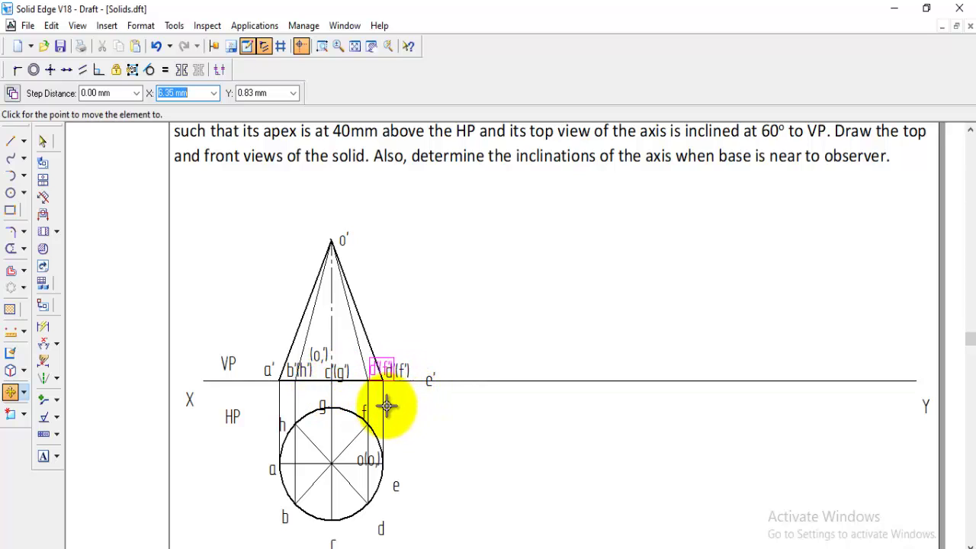
click(381, 410)
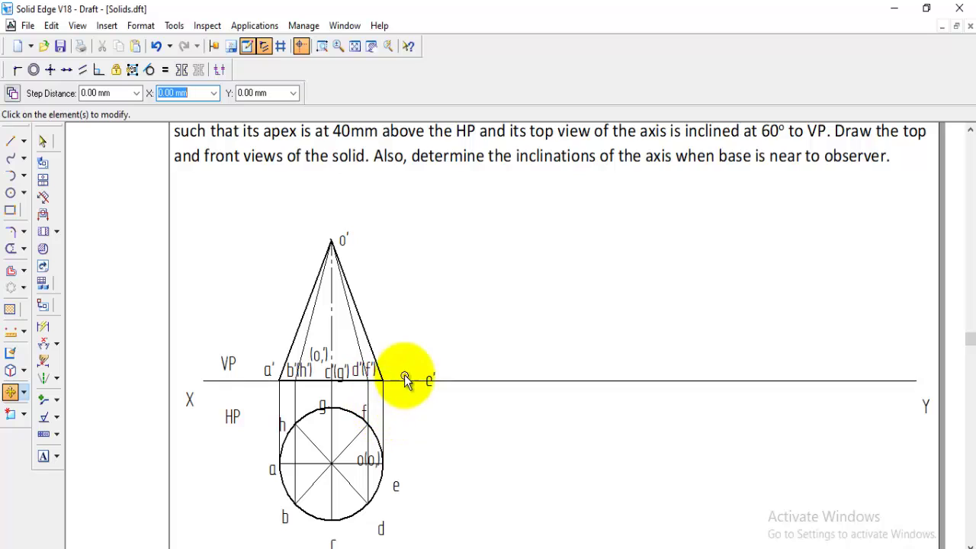
click(431, 381)
click(399, 418)
Step: Draw a horizontal Normal-style line above the XY line, beside the cone's front view, as the apex height line
key(l)
scroll(608, 278, up, 1)
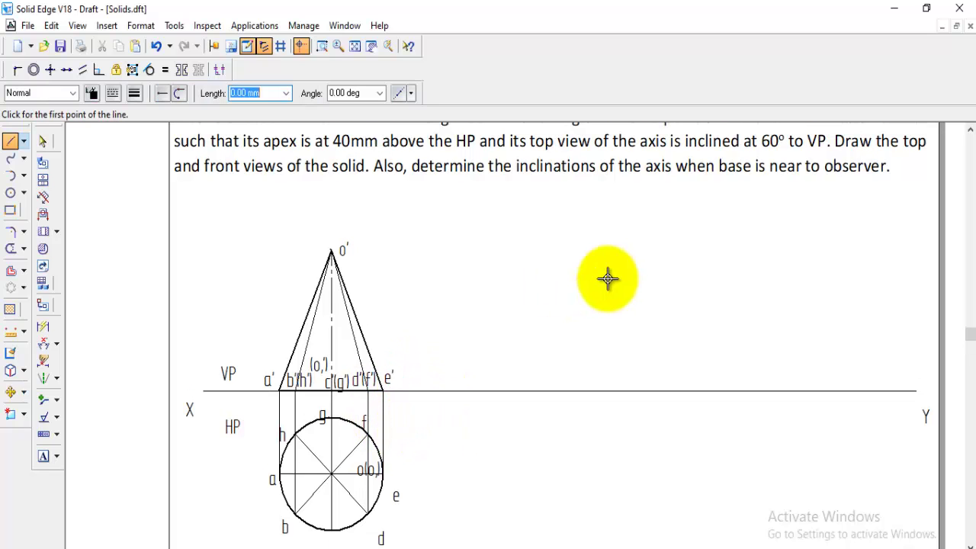
scroll(343, 267, up, 2)
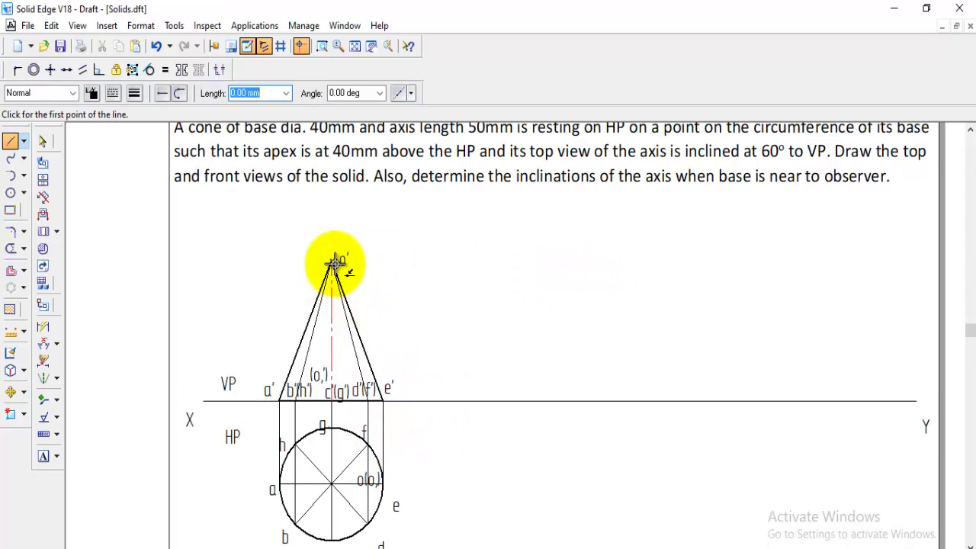
scroll(614, 240, up, 2)
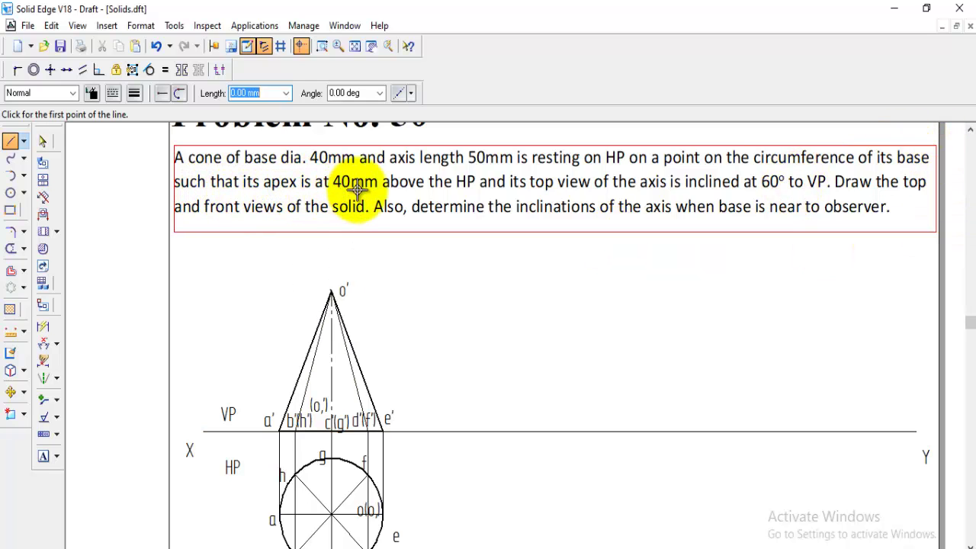
scroll(411, 246, down, 1)
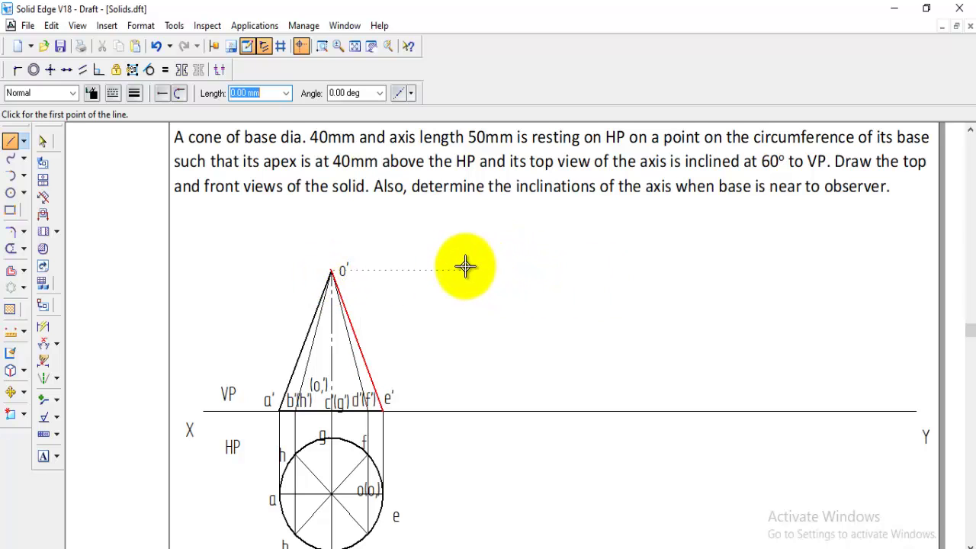
click(463, 278)
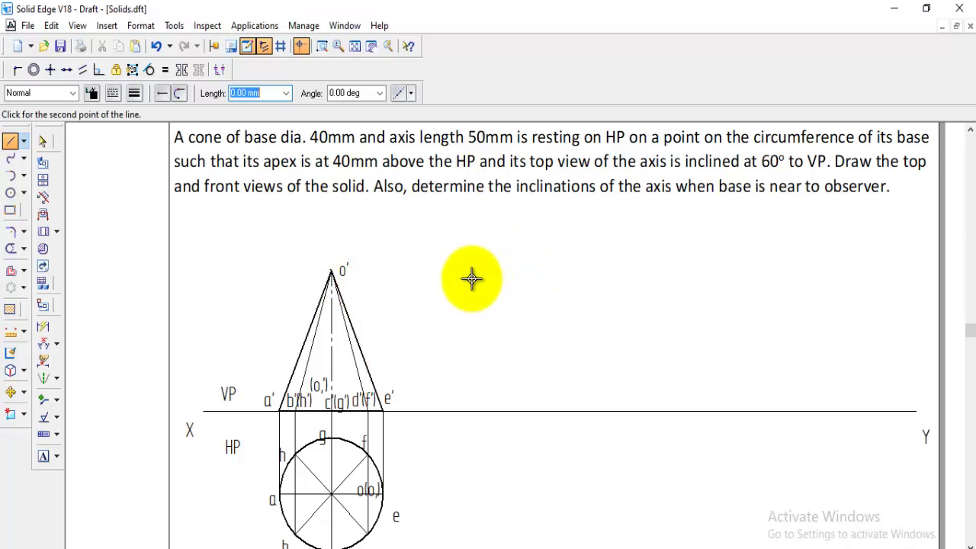
click(652, 279)
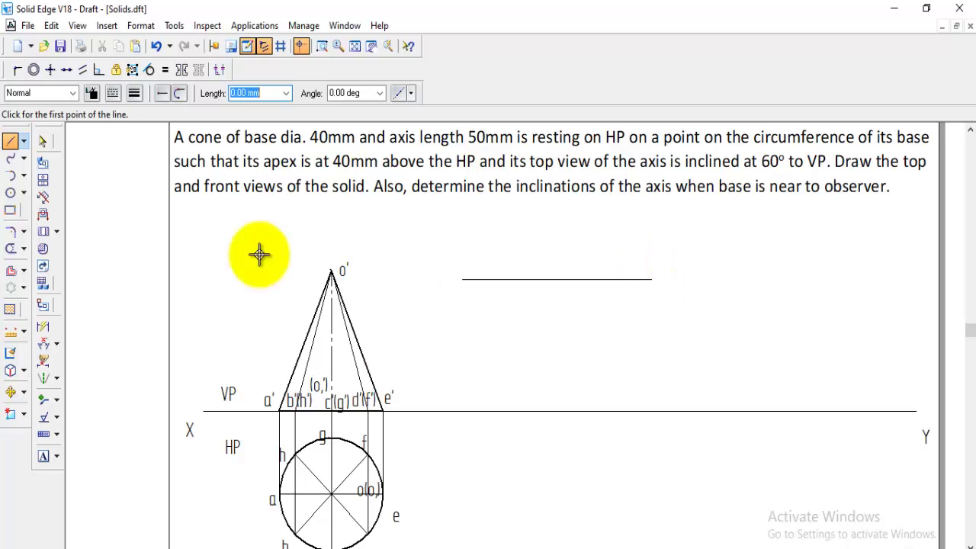
Step: Dimension the distance between the horizontal line and the XY line and set it to 40 mm
click(55, 344)
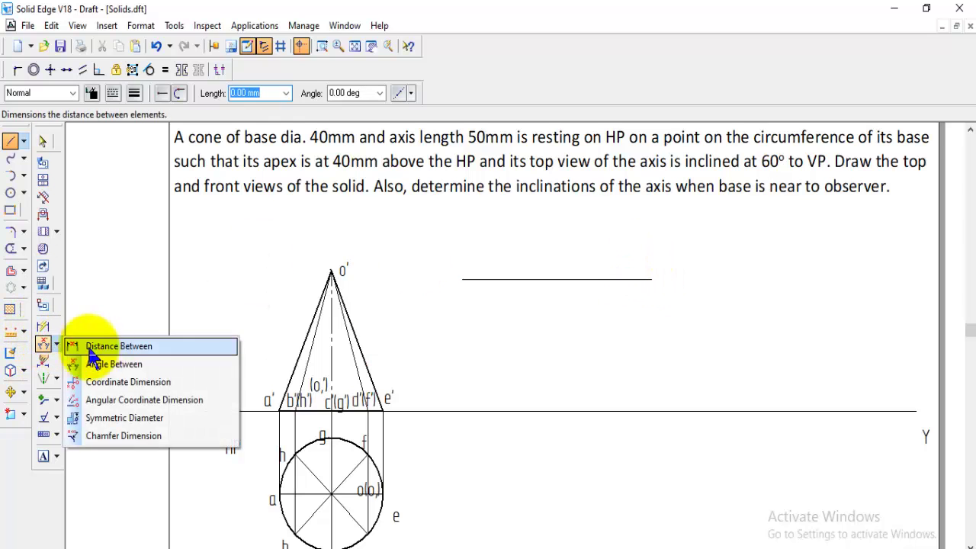
click(77, 345)
click(602, 414)
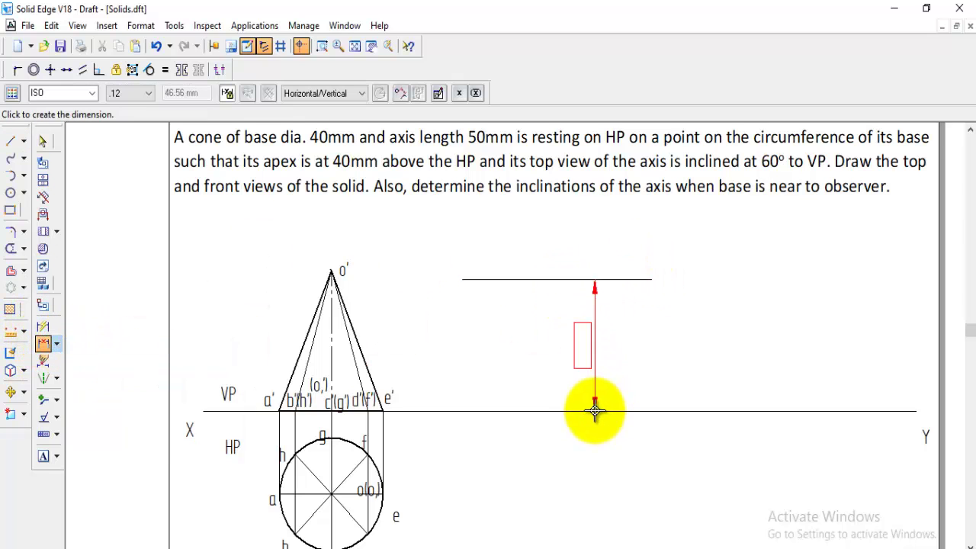
click(607, 367)
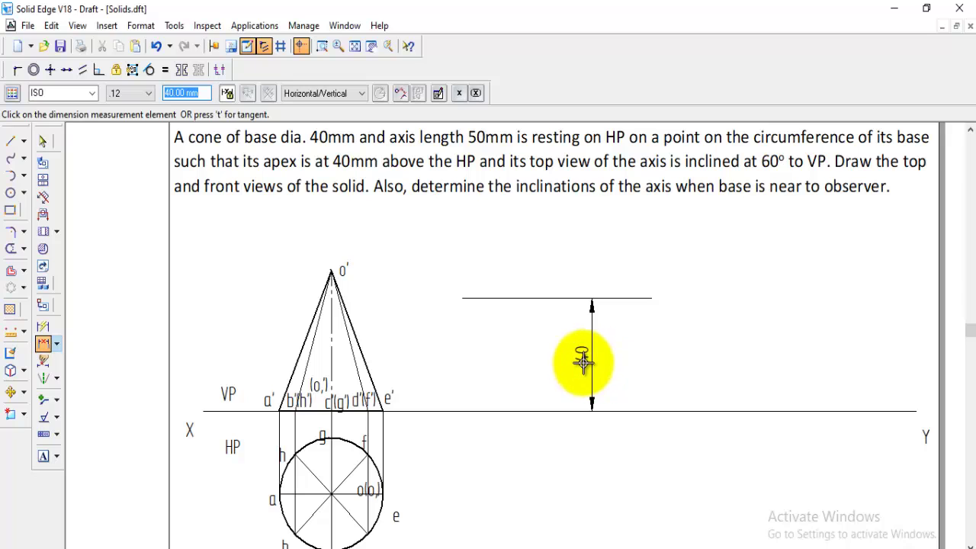
Step: Copy the cone's front-view outline, axis and inner generators along the XY line to the space beside the original view
click(10, 392)
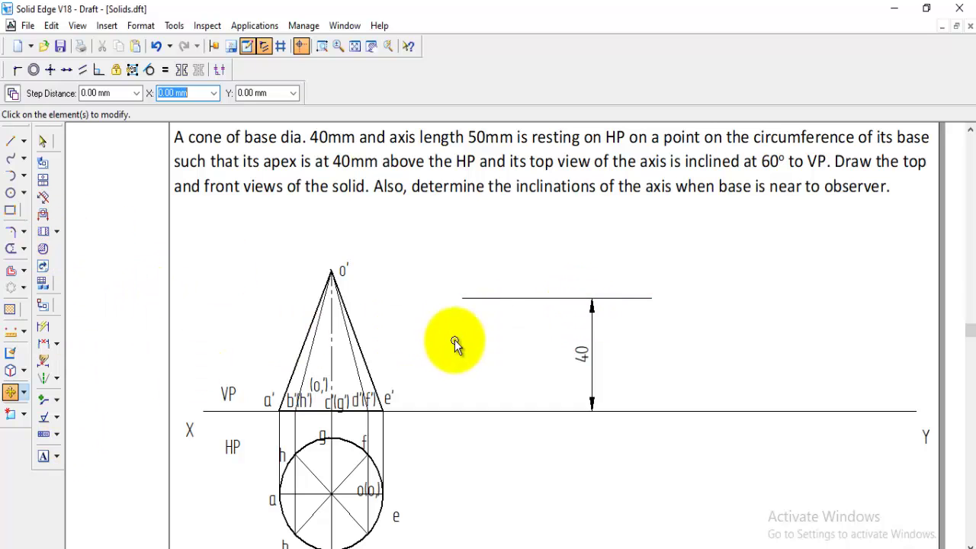
click(355, 366)
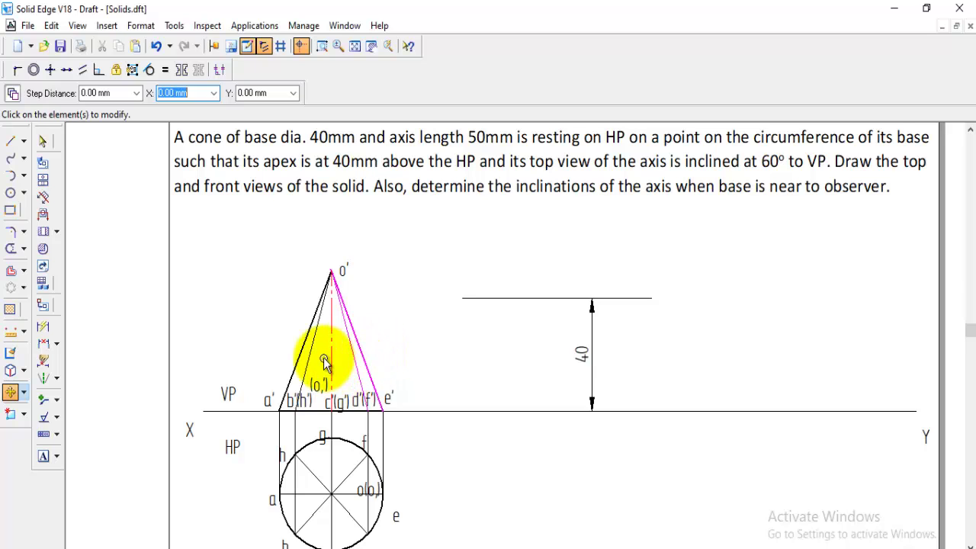
ctrl+click(332, 363)
ctrl+click(296, 349)
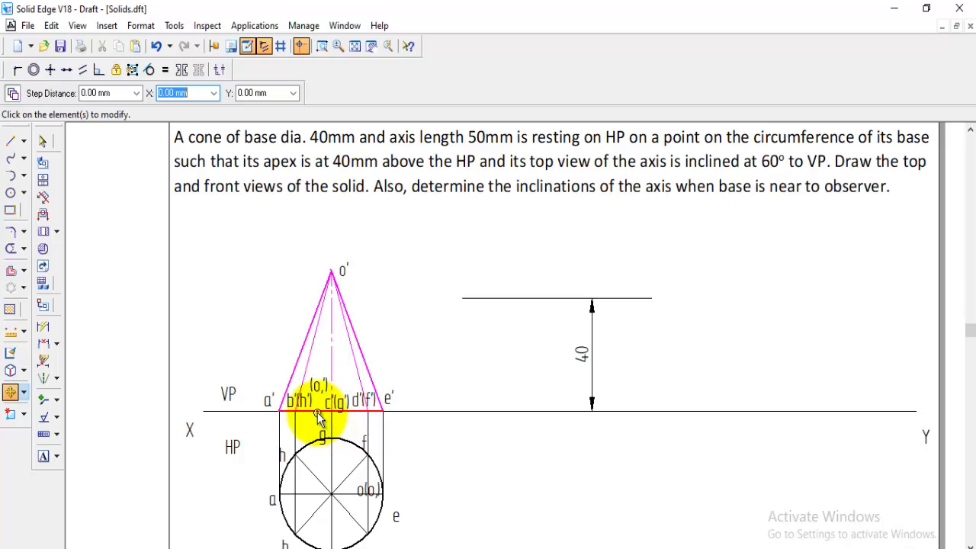
click(386, 414)
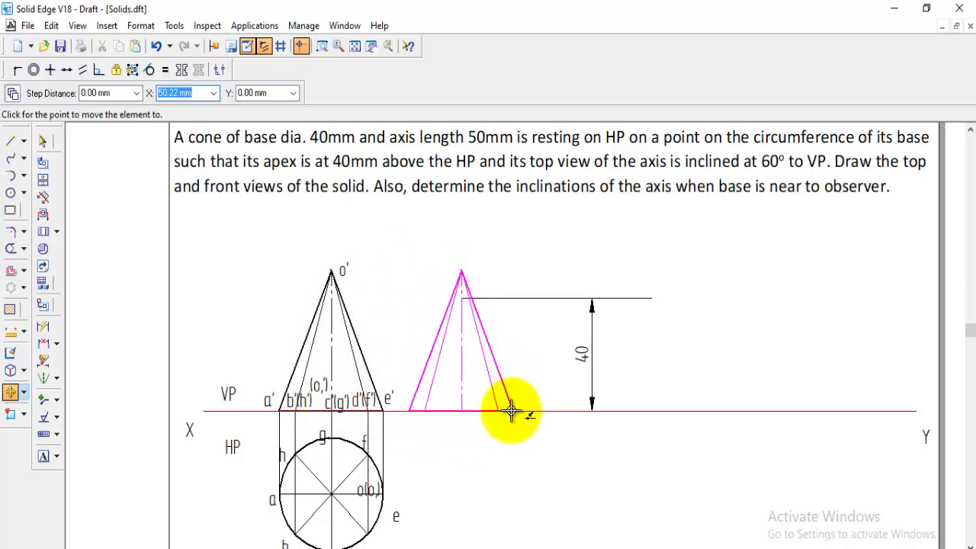
click(507, 412)
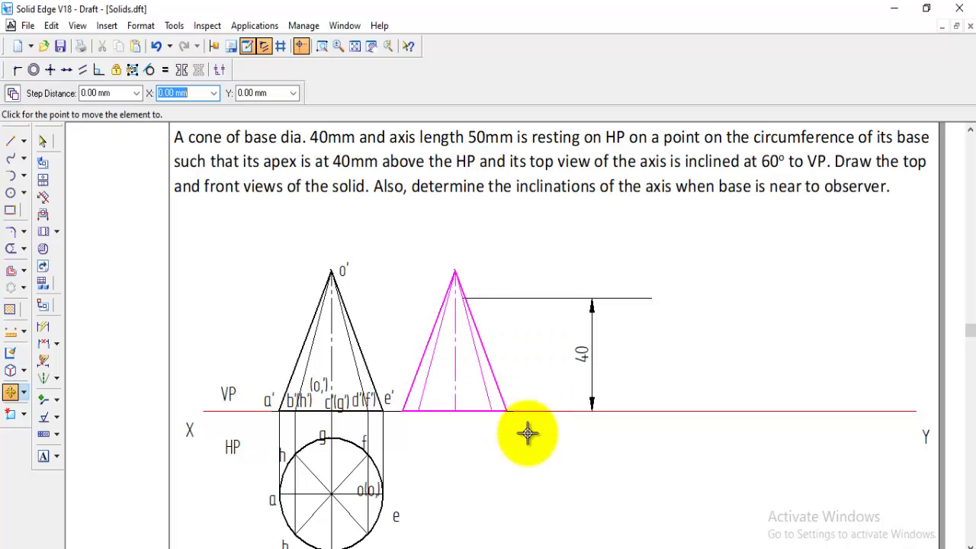
key(Escape)
scroll(453, 412, down, 1)
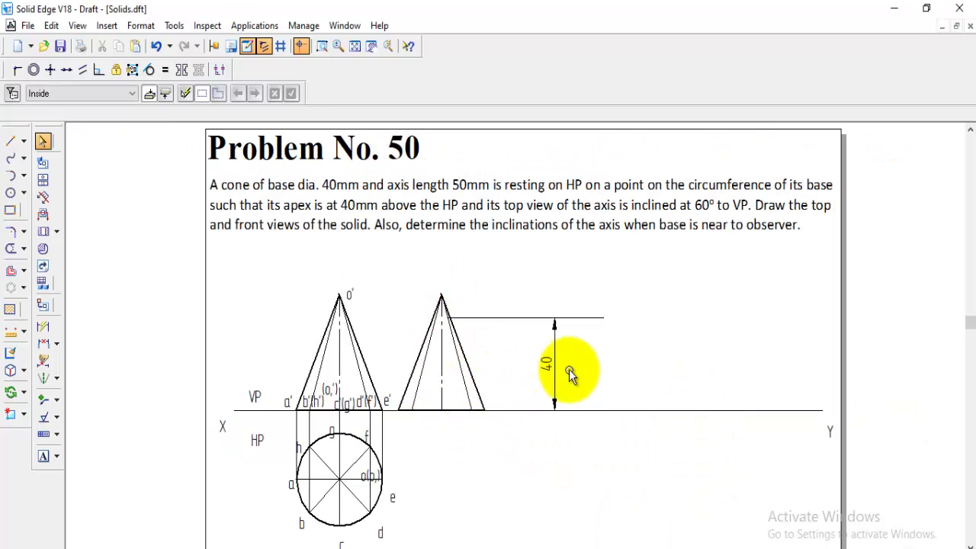
Step: Rotate the copied front view about its e' base corner on XY until the apex lies on the 40 mm height line
click(11, 392)
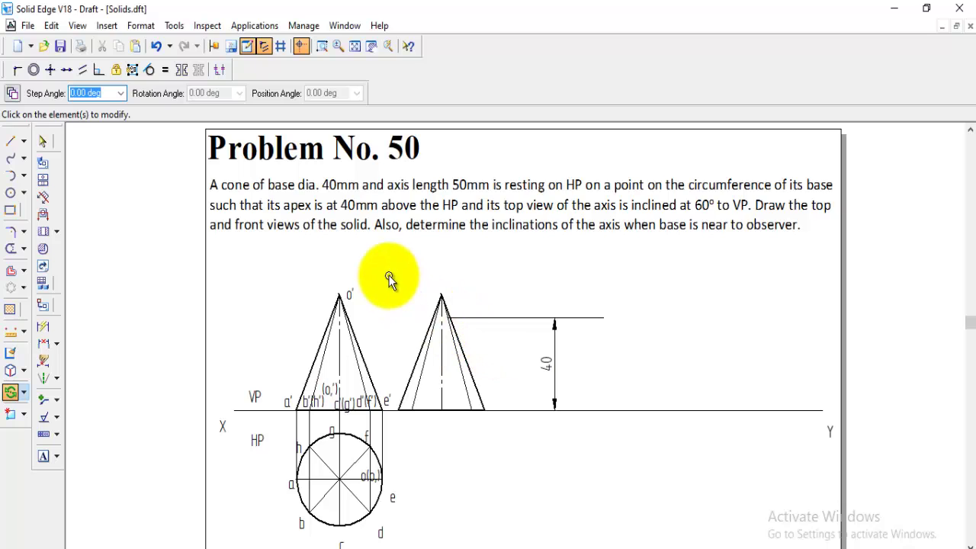
drag(388, 272, 508, 460)
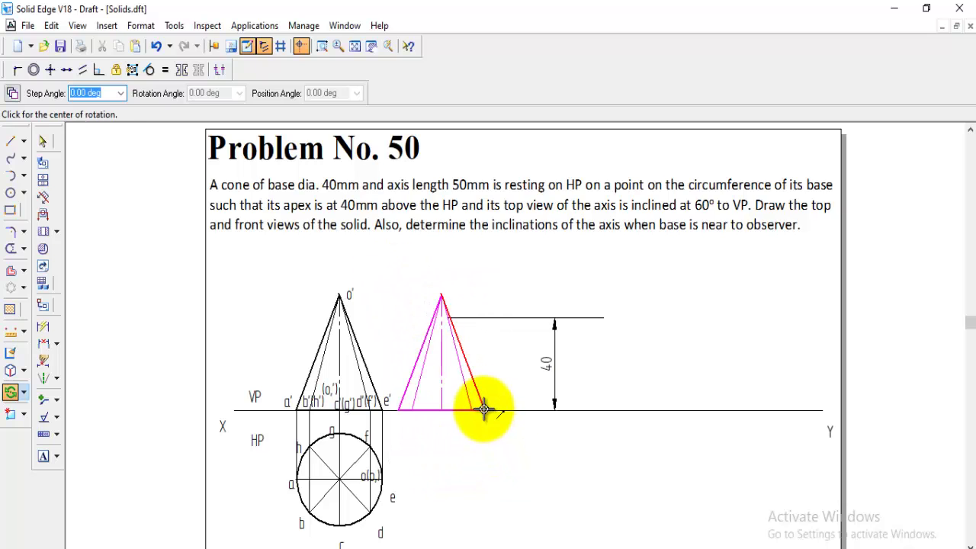
click(487, 411)
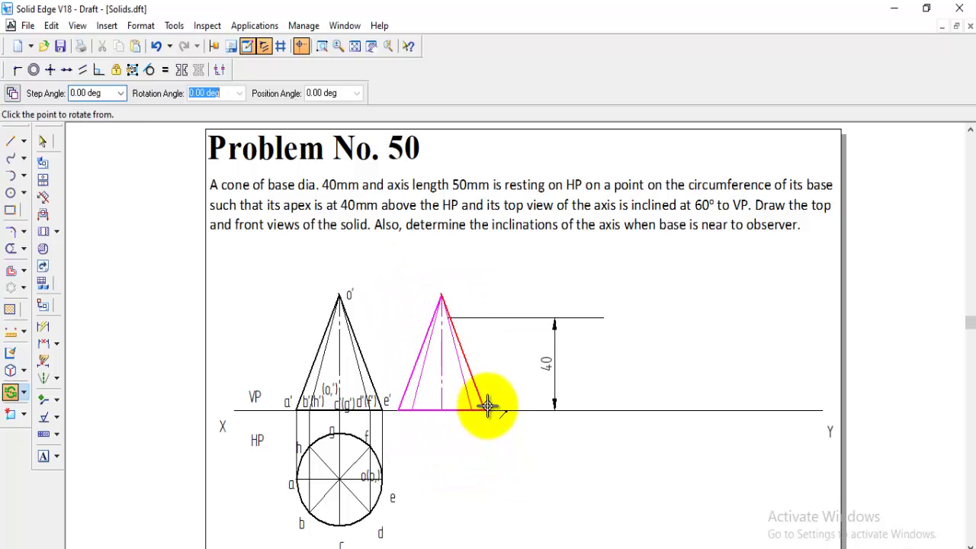
click(441, 297)
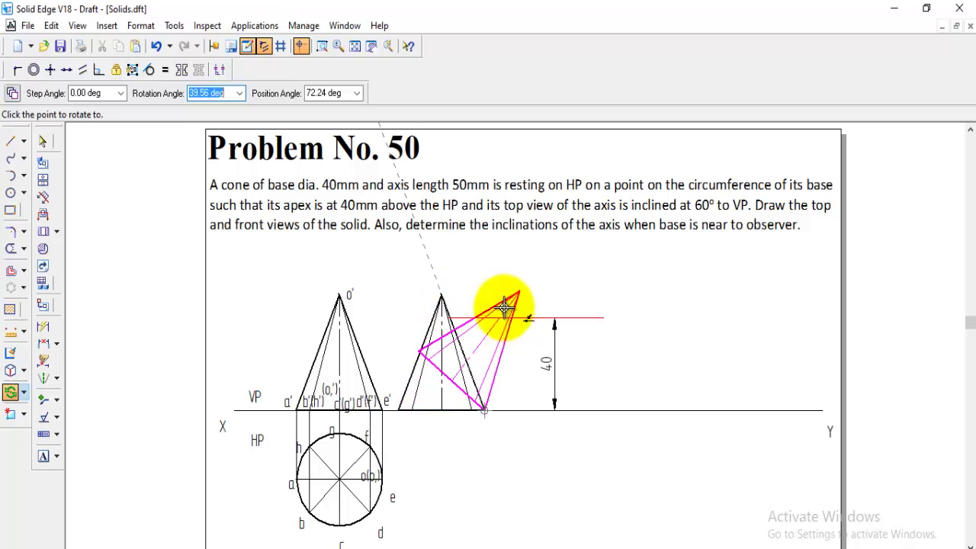
click(321, 46)
click(466, 263)
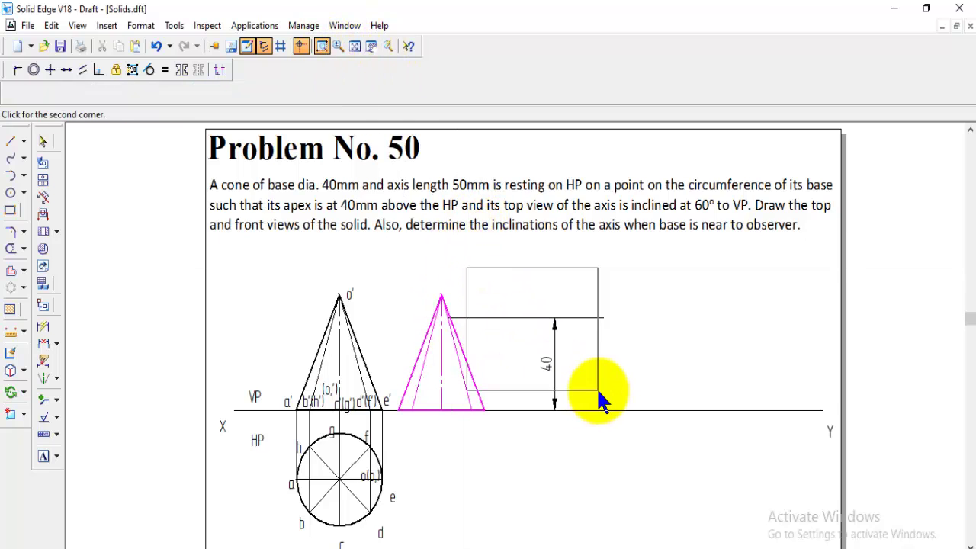
click(599, 399)
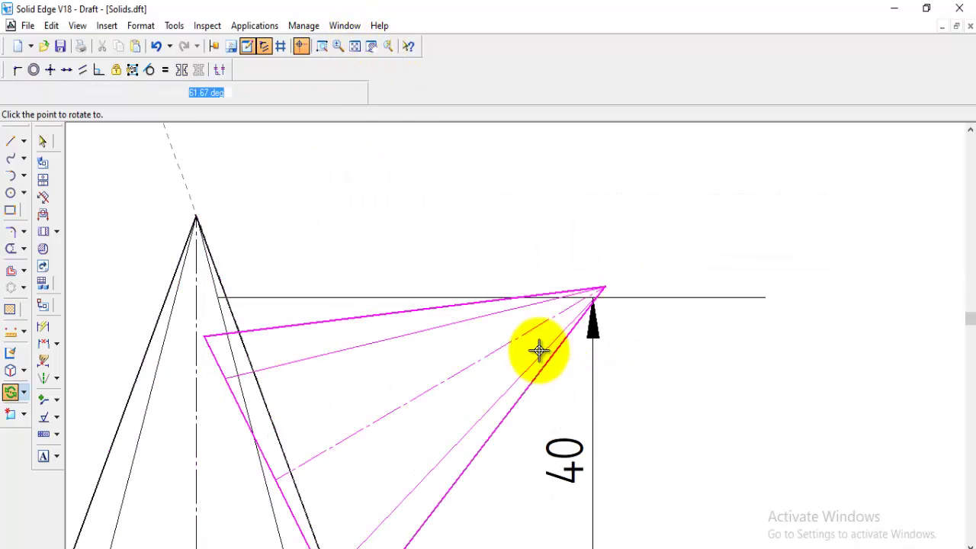
click(616, 296)
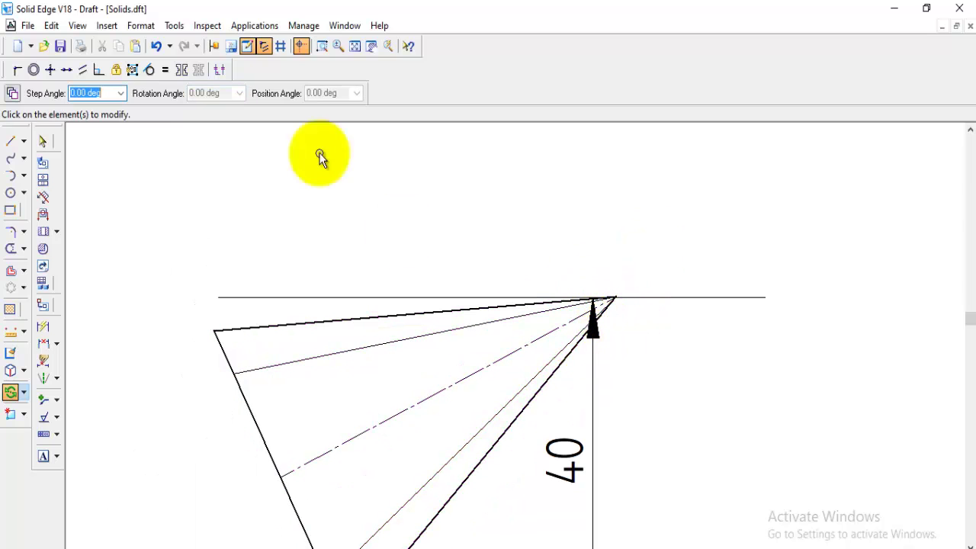
Step: Copy the e' and d'(f') labels to their base points at the lower end of the tilted front view
click(354, 46)
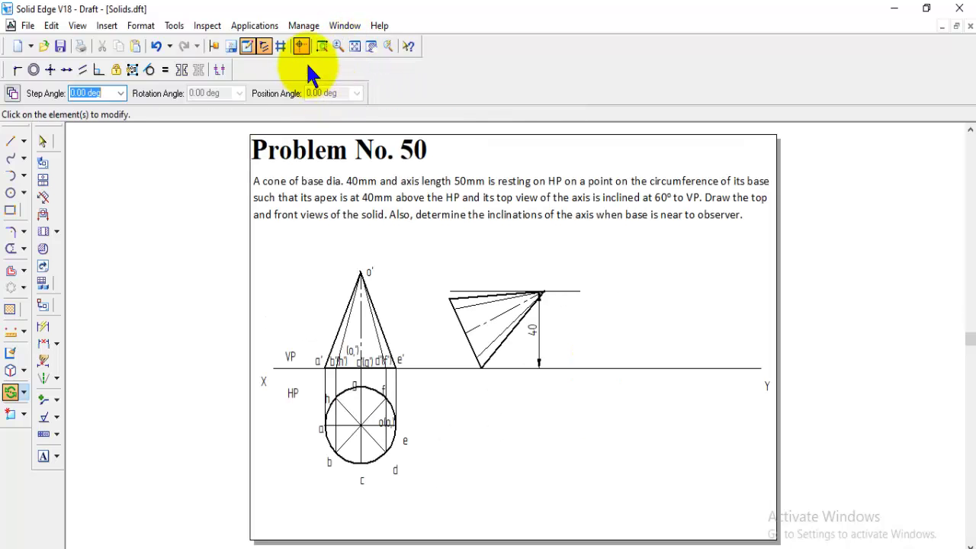
click(322, 45)
click(286, 233)
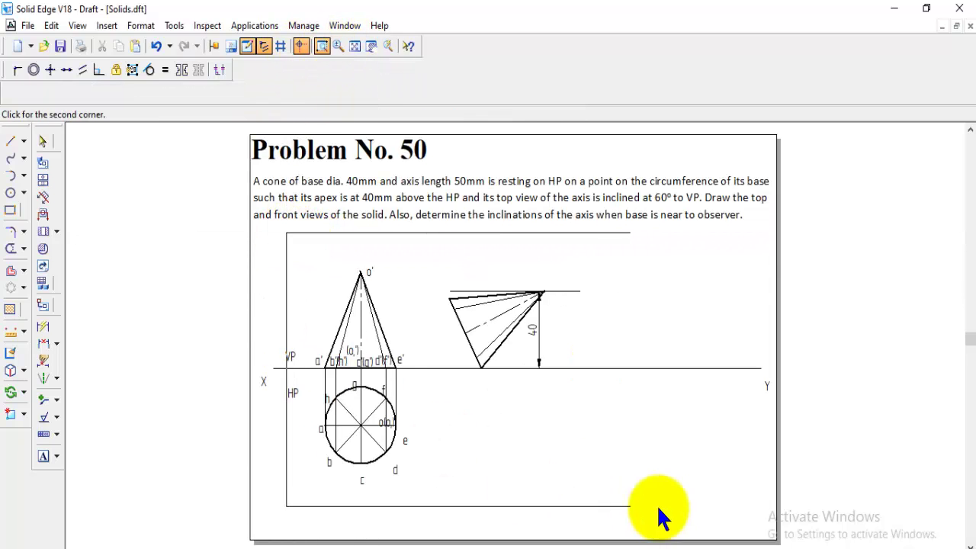
click(658, 508)
click(26, 395)
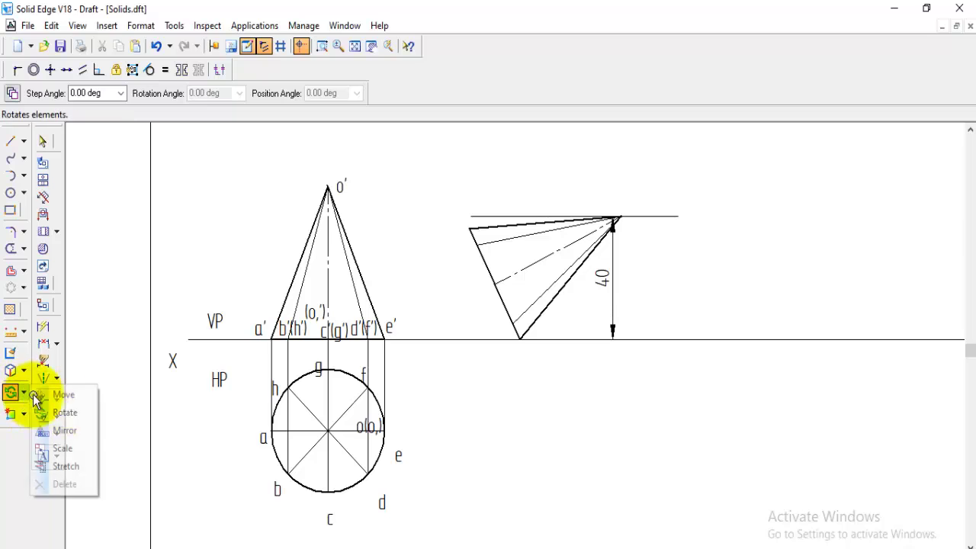
click(37, 395)
click(396, 314)
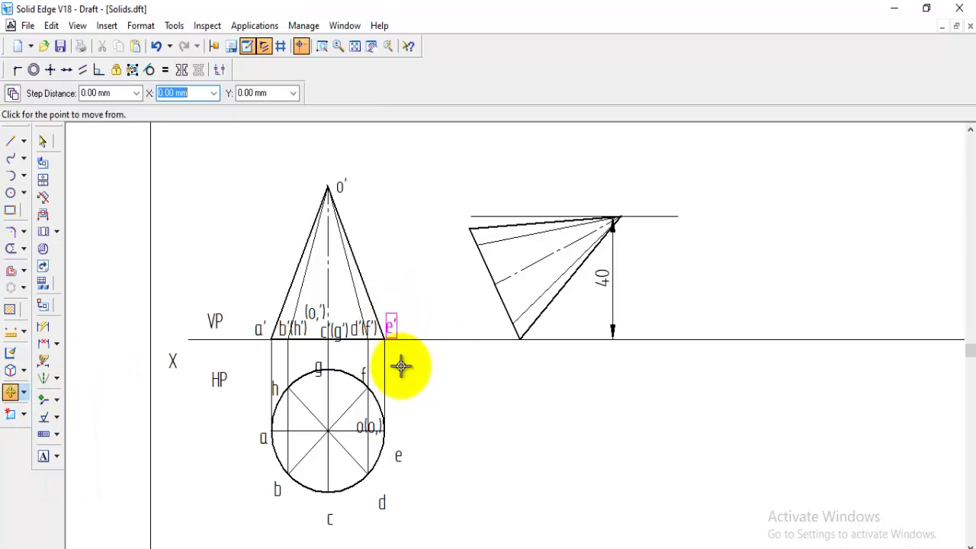
click(565, 391)
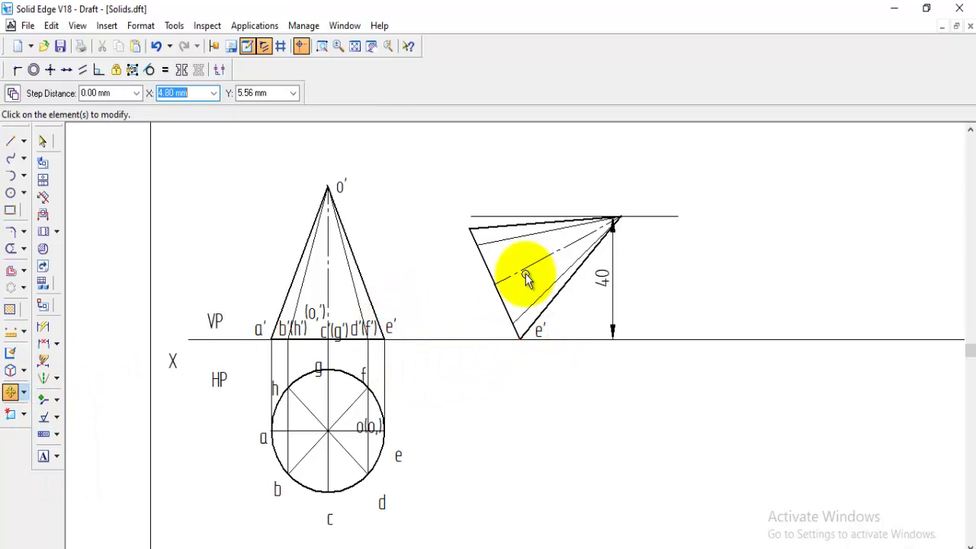
click(367, 329)
click(396, 372)
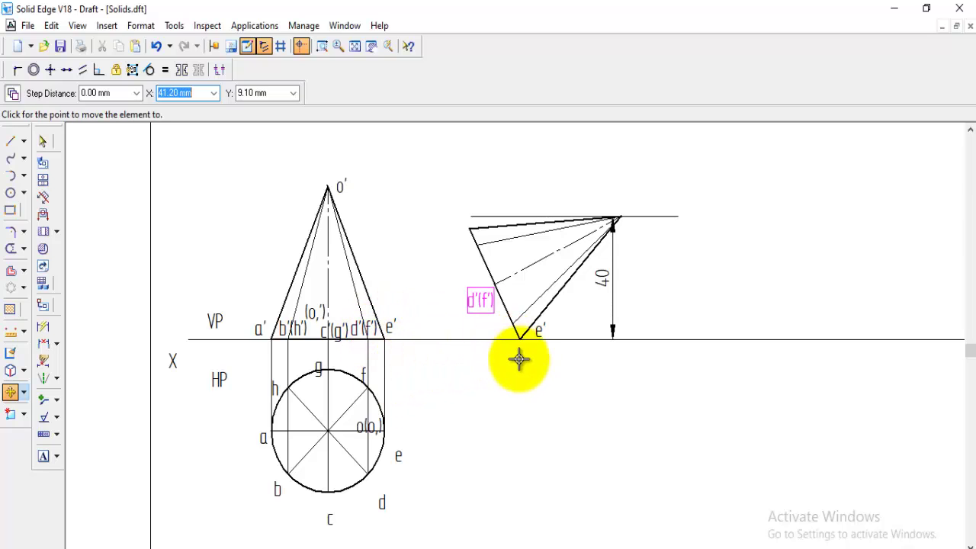
click(525, 368)
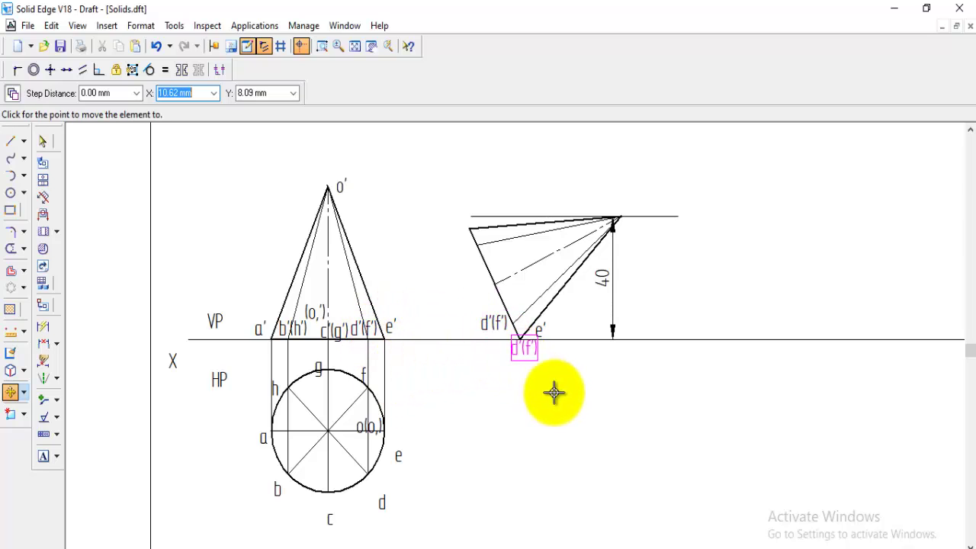
Step: Copy the c'(g') and (o,') labels beside the axis end on the tilted cone's base
click(341, 332)
click(367, 378)
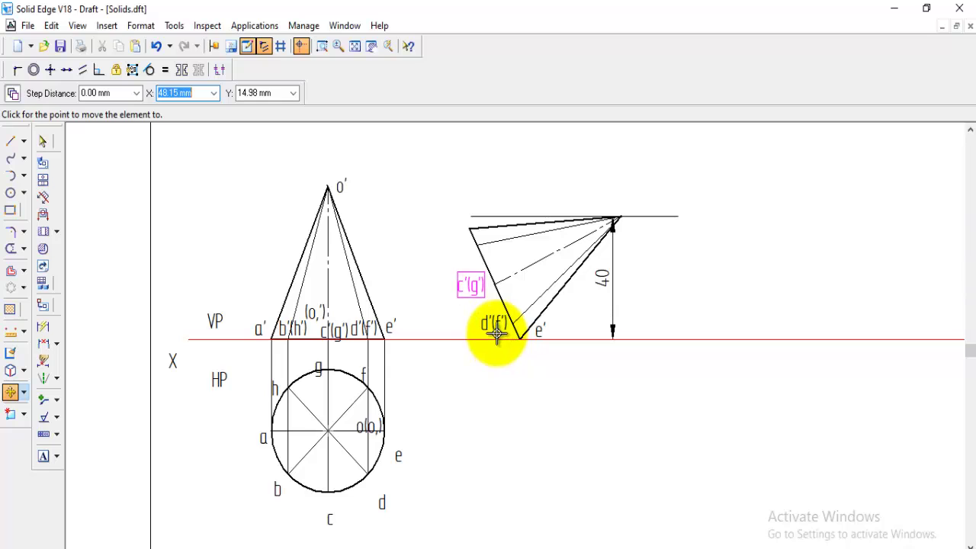
click(500, 332)
click(319, 315)
click(320, 316)
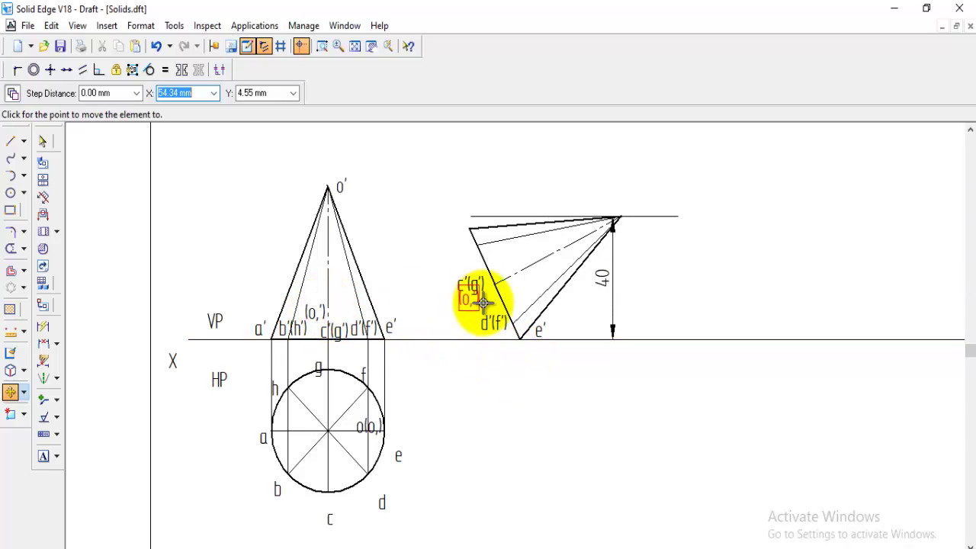
click(447, 284)
Step: Copy the b'(h'), a' and o' labels to their matching base points and apex on the tilted front view
click(296, 344)
click(305, 374)
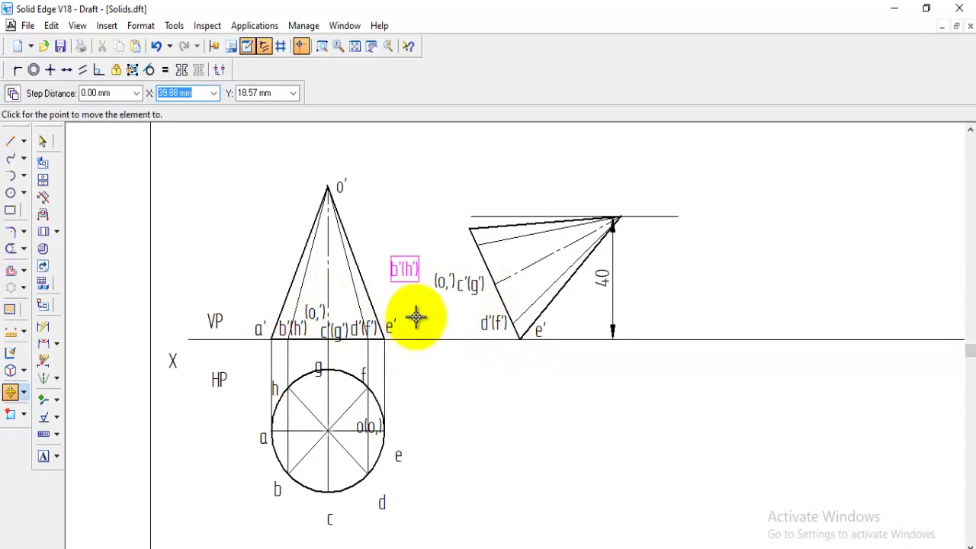
click(463, 302)
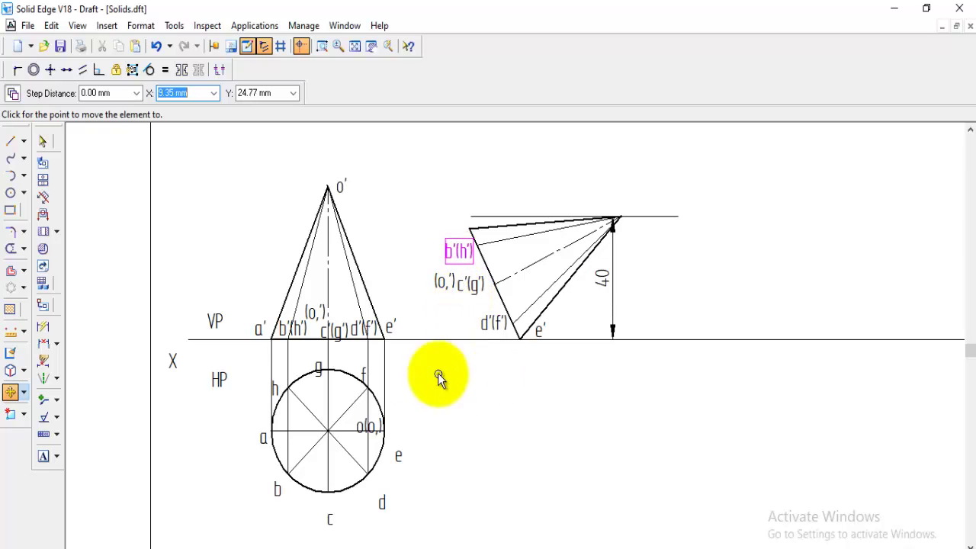
click(259, 329)
click(279, 373)
click(472, 270)
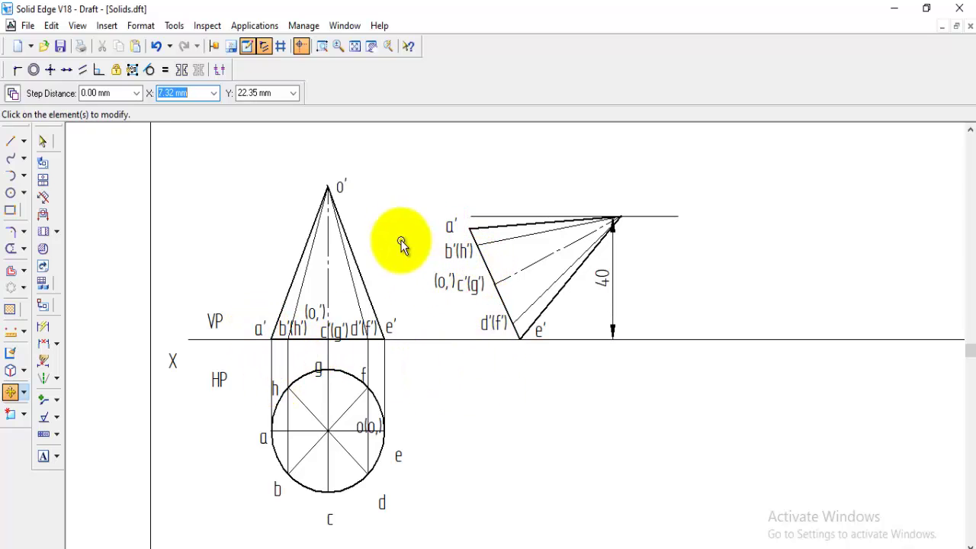
click(341, 187)
click(393, 261)
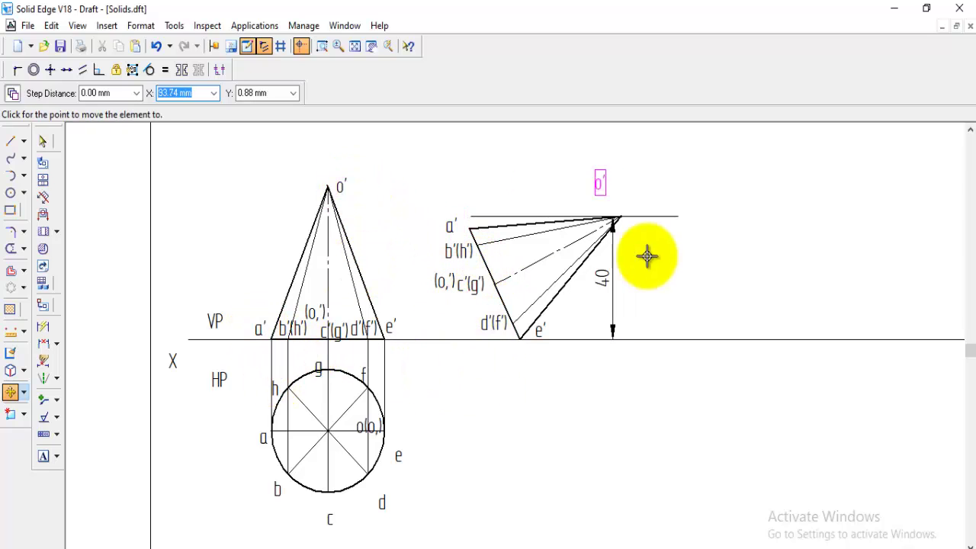
click(709, 274)
Step: Draw a vertical projector from a' in the tilted view to the circle's centre level and connect it horizontally to point e
click(11, 141)
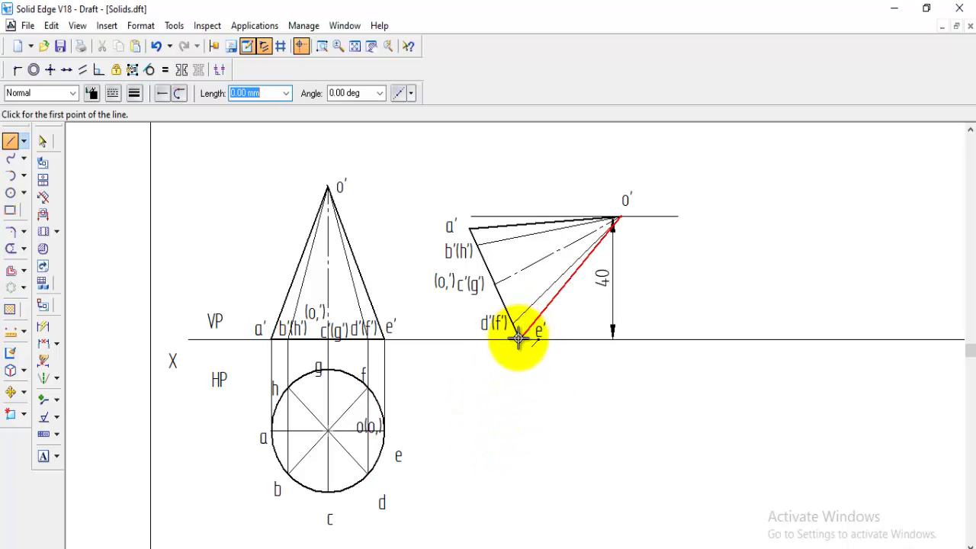
click(468, 227)
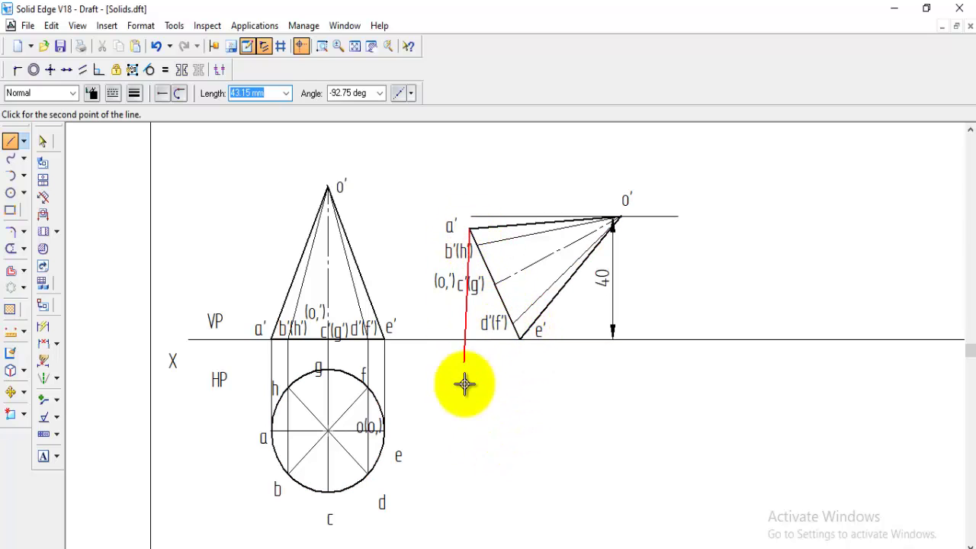
click(471, 432)
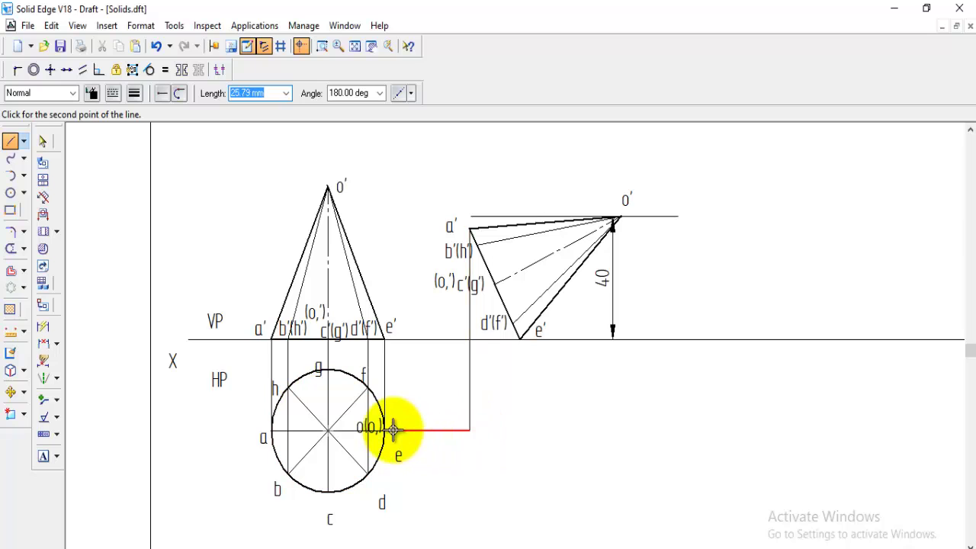
click(386, 433)
key(Escape)
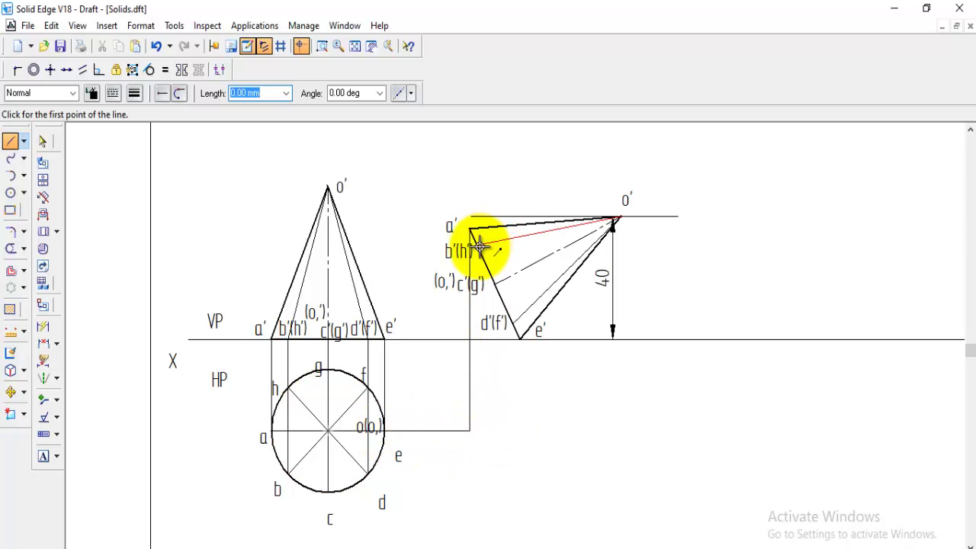
Step: Project b'(h') of the tilted view down to the level of b, and draw horizontal lines from b and h to that projector
click(478, 472)
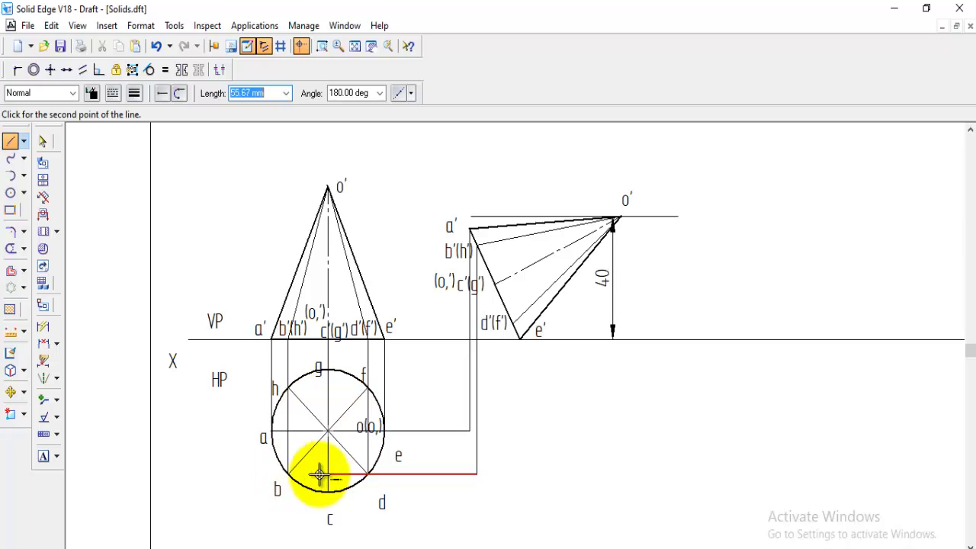
click(289, 472)
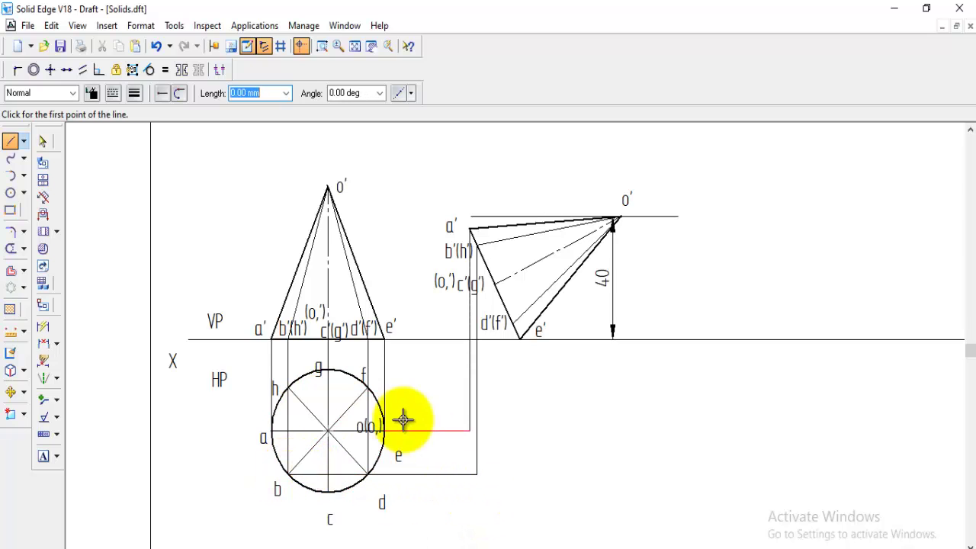
click(290, 387)
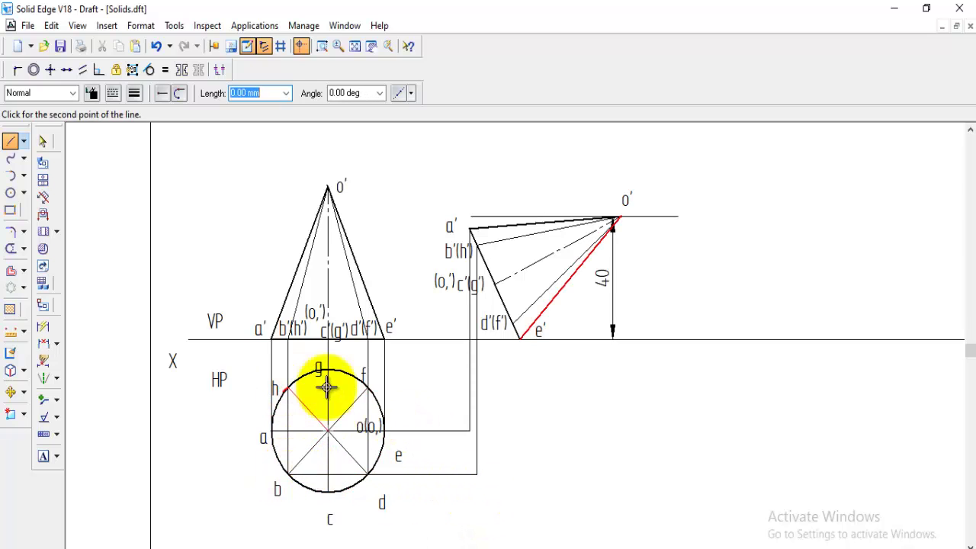
click(477, 387)
right_click(518, 409)
click(496, 283)
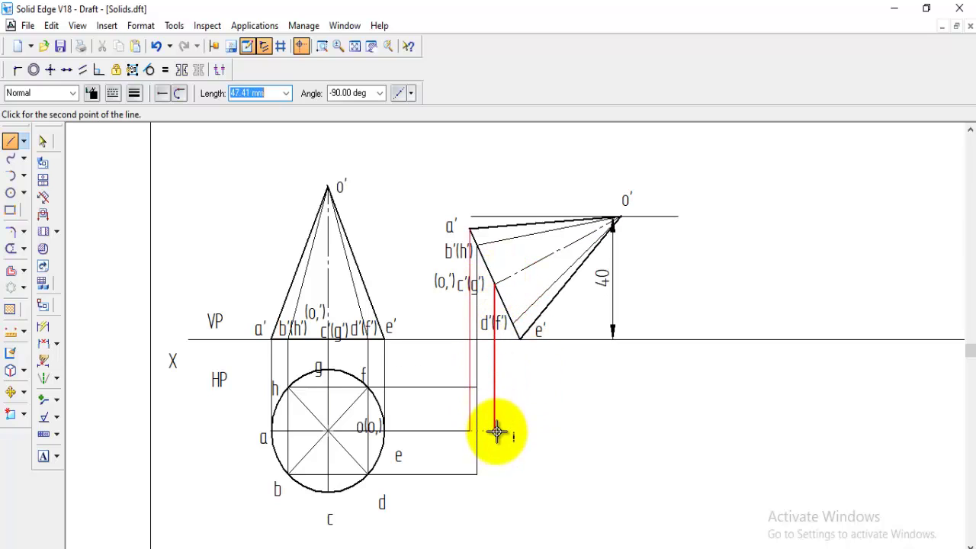
click(495, 432)
key(Escape)
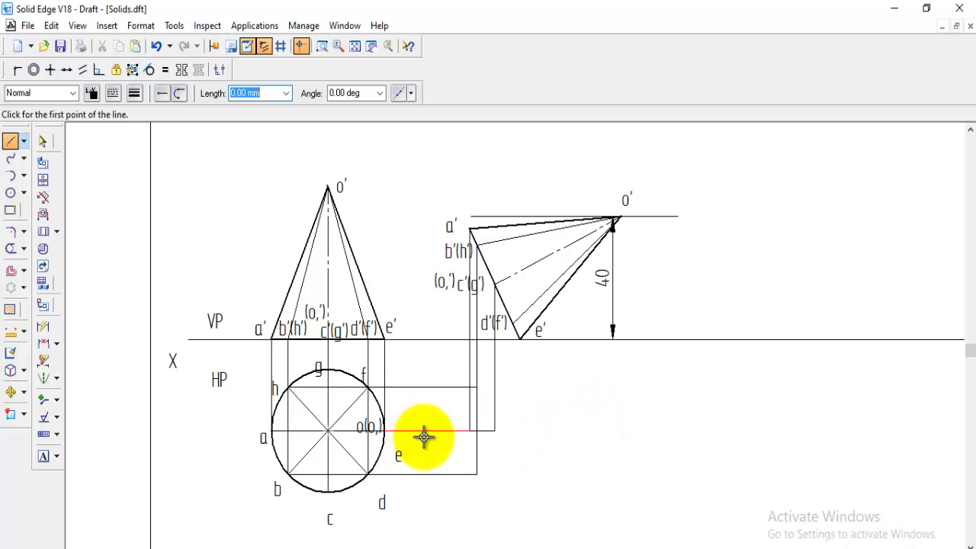
key(ctrl+z)
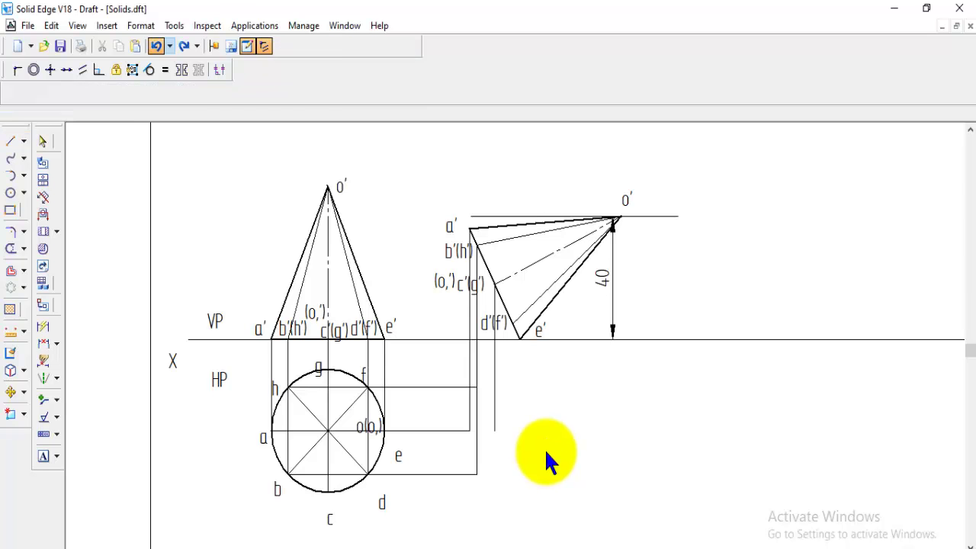
Step: Project c'(g') of the tilted view down to the level of c, and draw horizontal lines from c and g to that projector
click(10, 143)
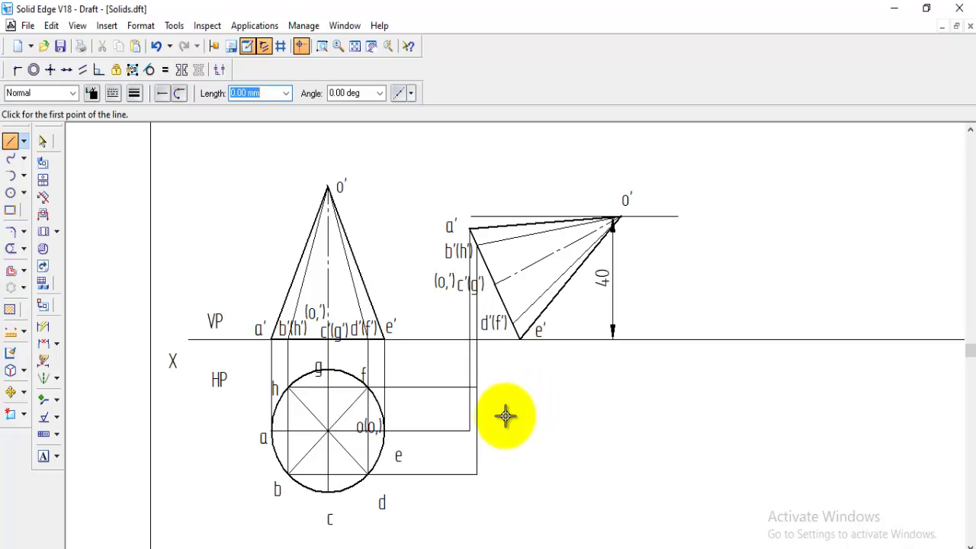
click(494, 284)
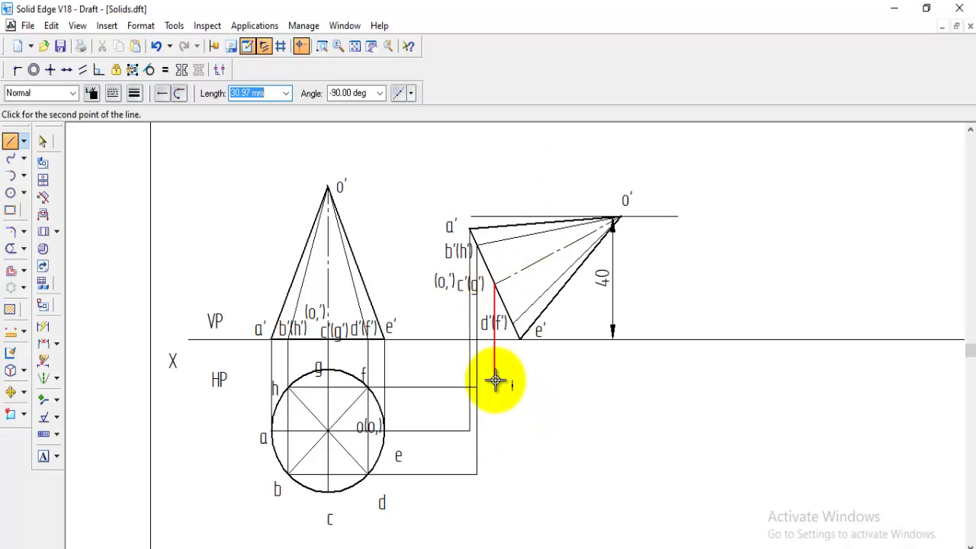
click(496, 491)
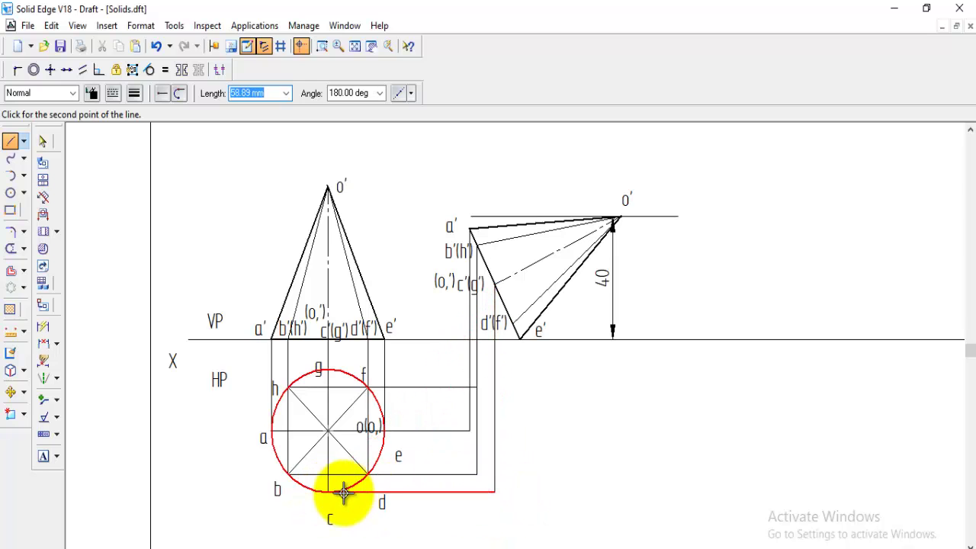
double_click(339, 496)
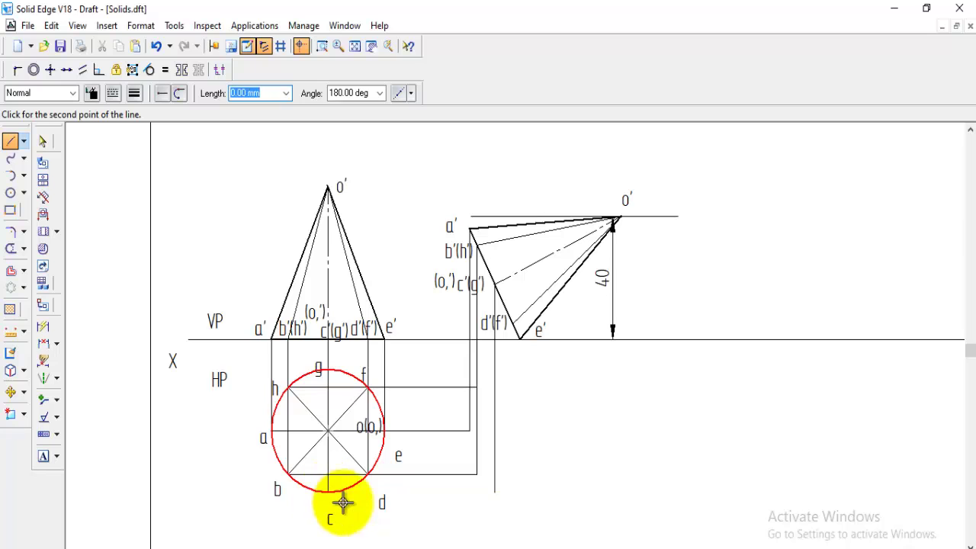
click(328, 369)
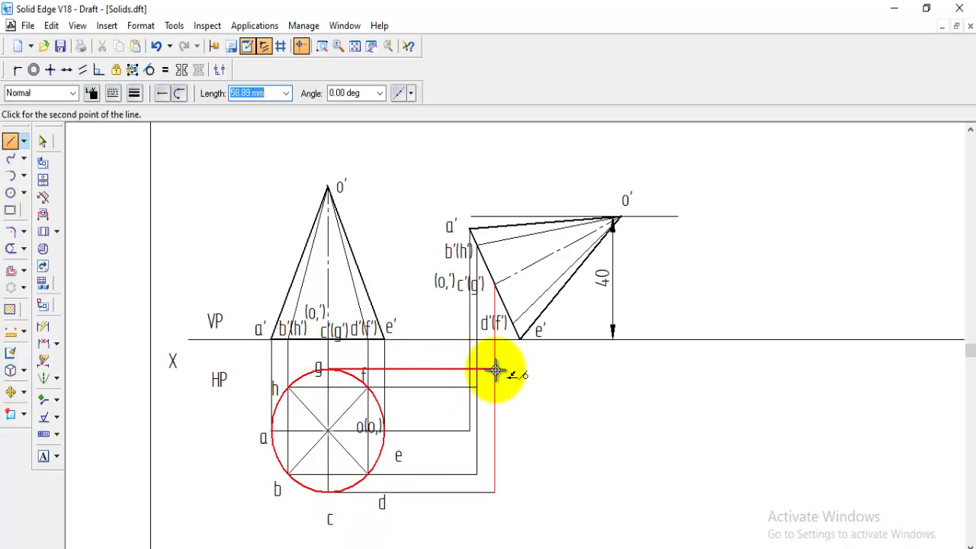
double_click(496, 371)
Step: Project d'(f') of the tilted view down to the level of d, and extend the horizontal lines through d and f to that projector
click(512, 324)
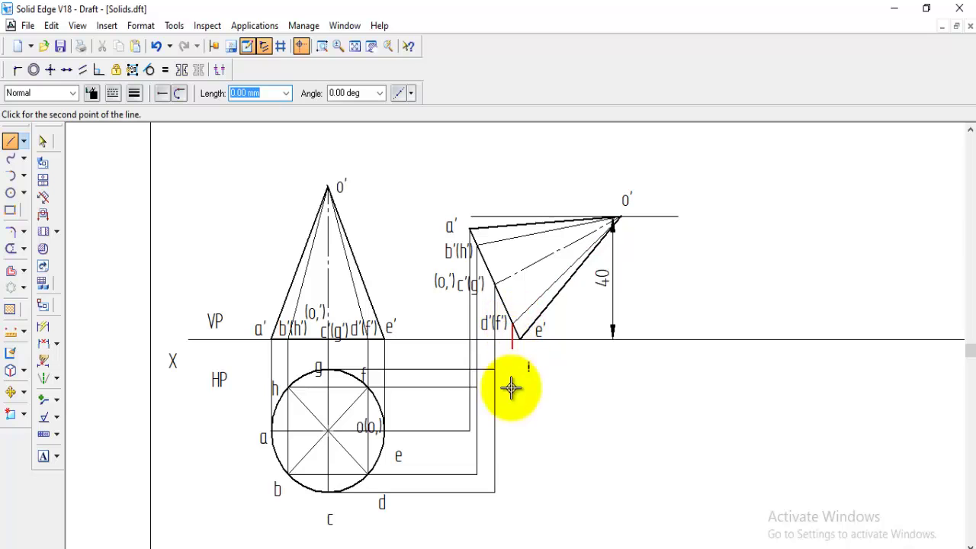
click(511, 475)
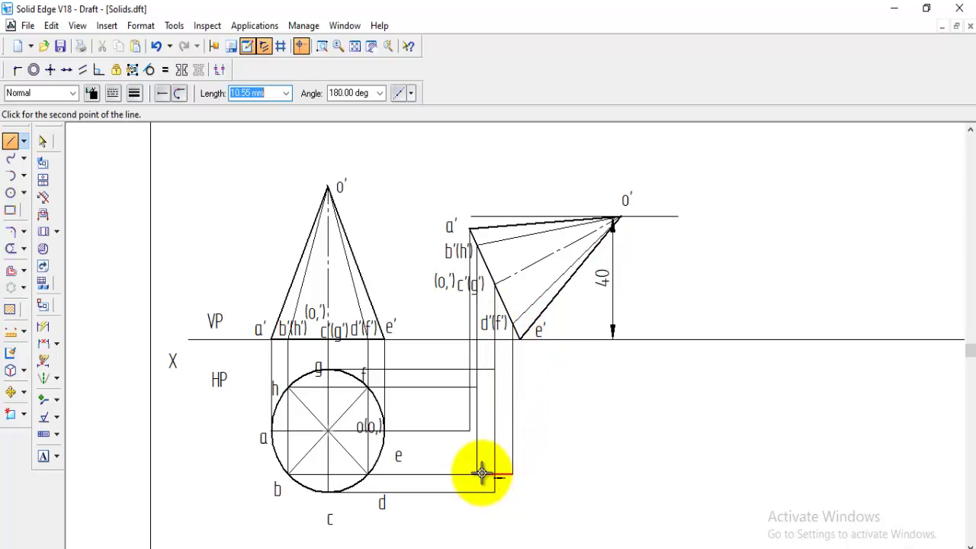
click(478, 475)
double_click(512, 474)
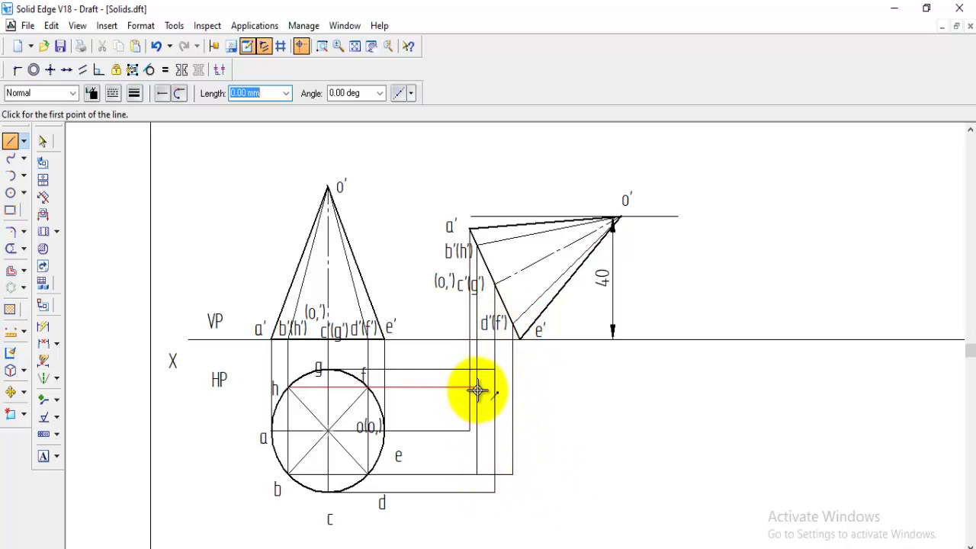
click(477, 388)
double_click(513, 387)
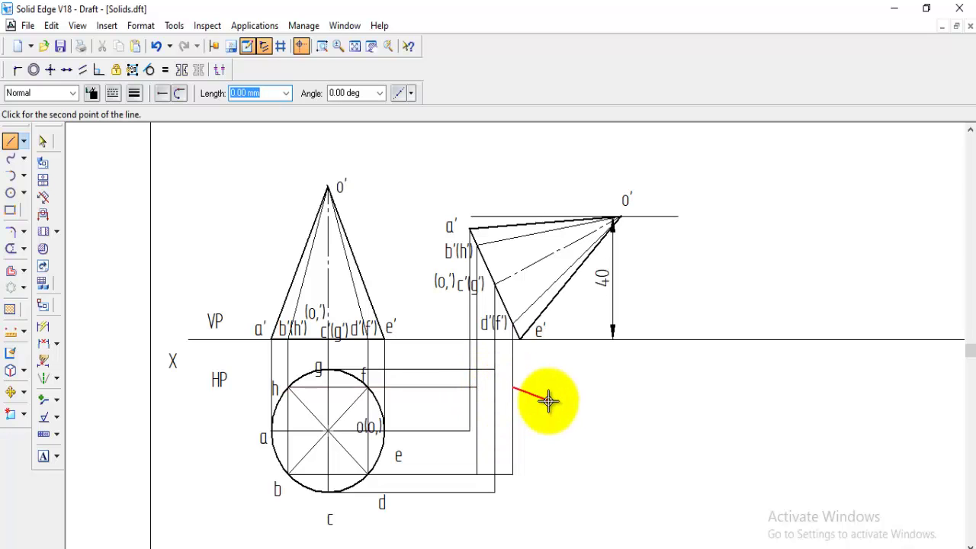
Step: Draw a vertical projector from e' to the circle's centre level and extend the horizontal centre line to meet it
double_click(519, 431)
click(470, 430)
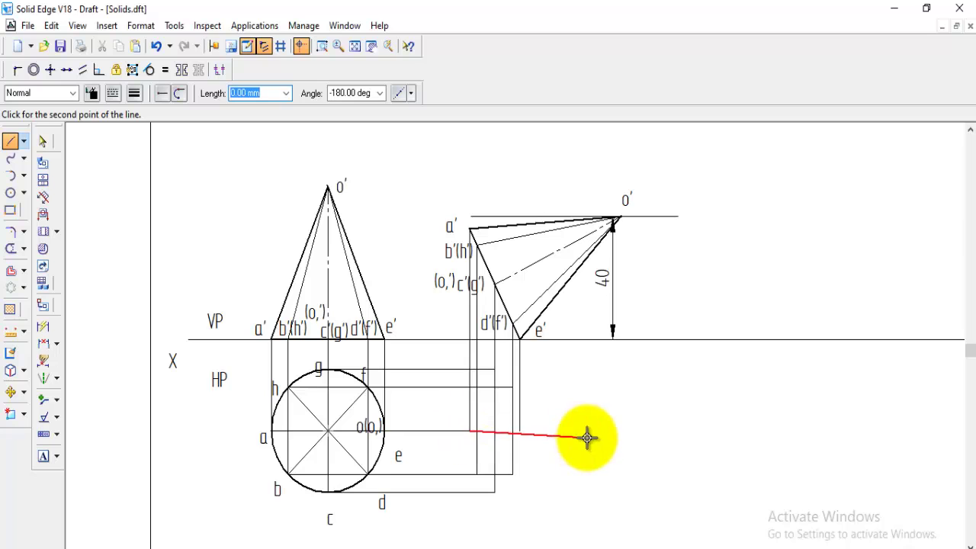
double_click(521, 430)
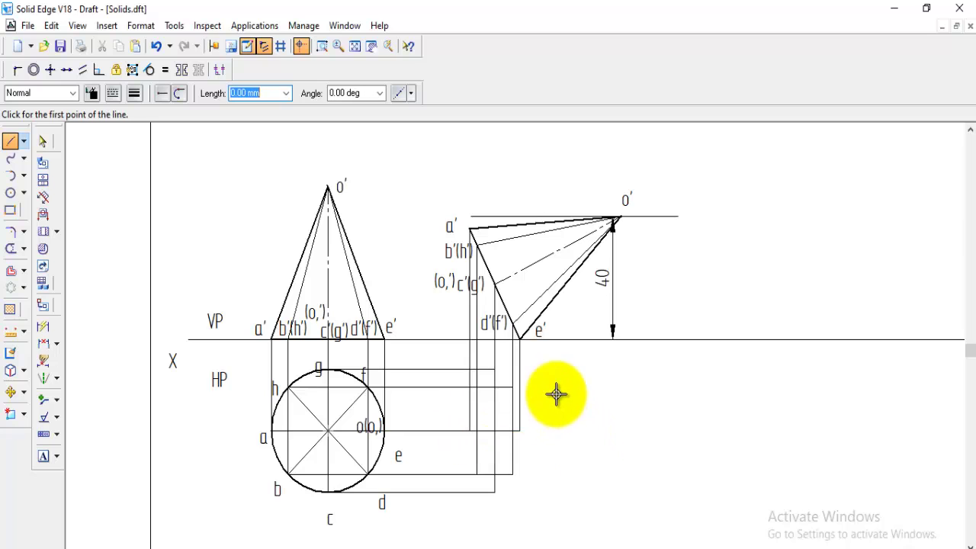
Step: Project o' of the tilted view down to the circle's centre level and extend the horizontal centre line to that projector
click(621, 218)
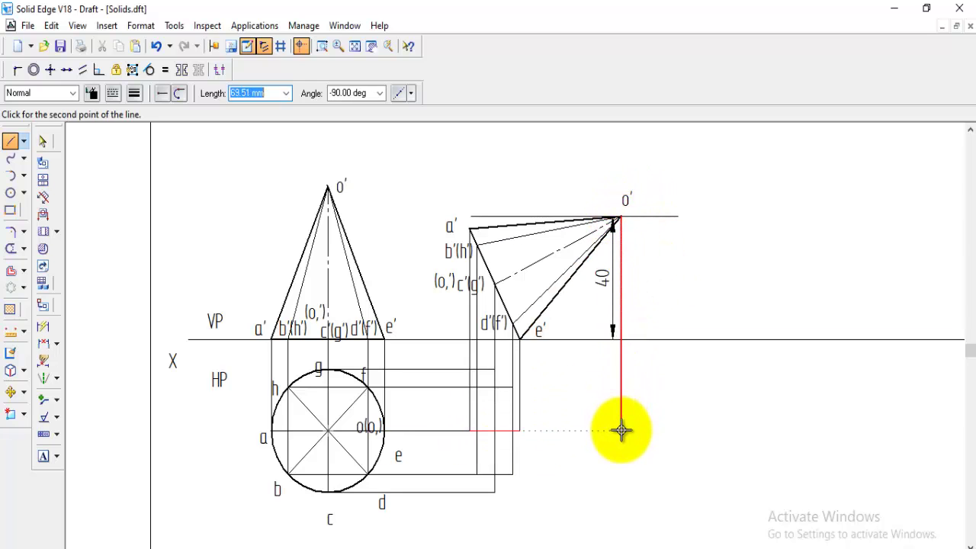
click(622, 431)
click(521, 431)
key(Escape)
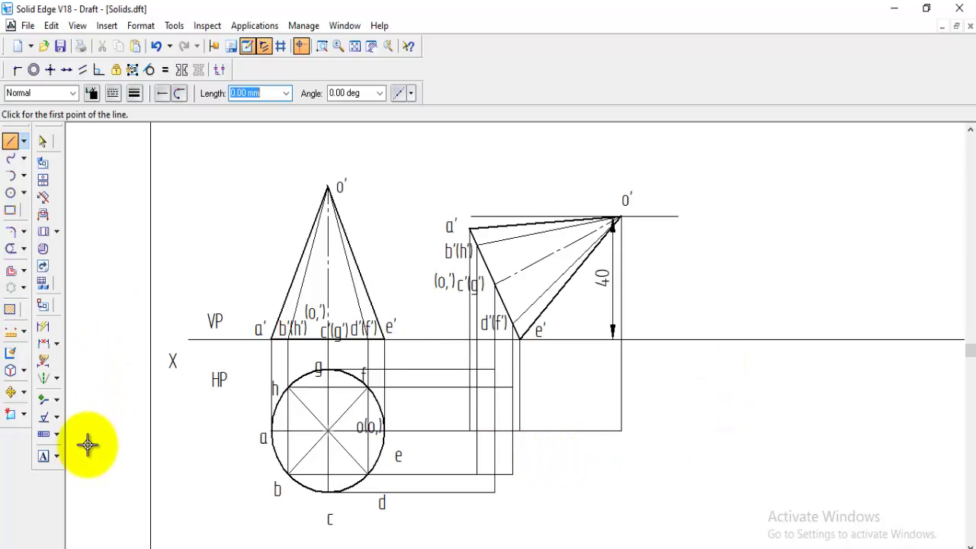
Step: Copy the labels a and b from the circle to their projected points in the second top view
click(11, 394)
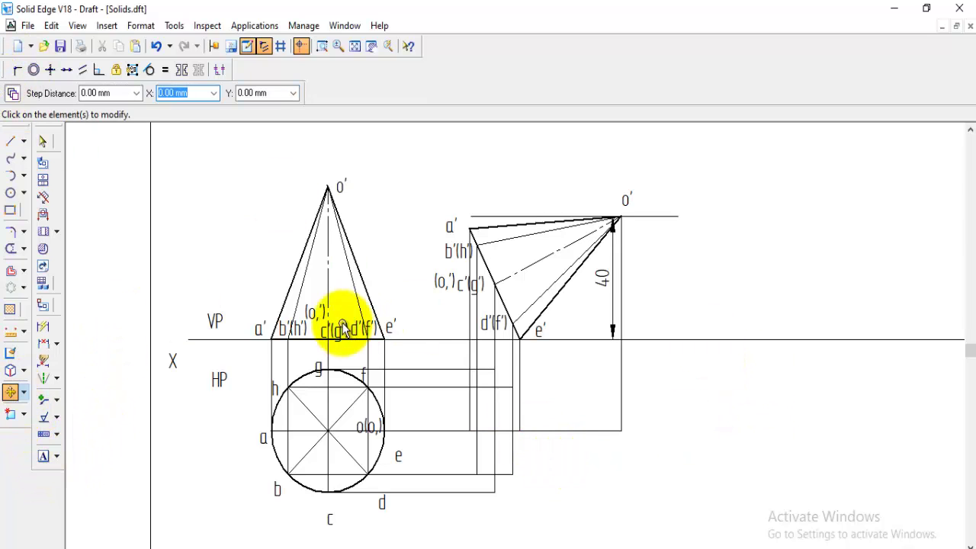
click(322, 47)
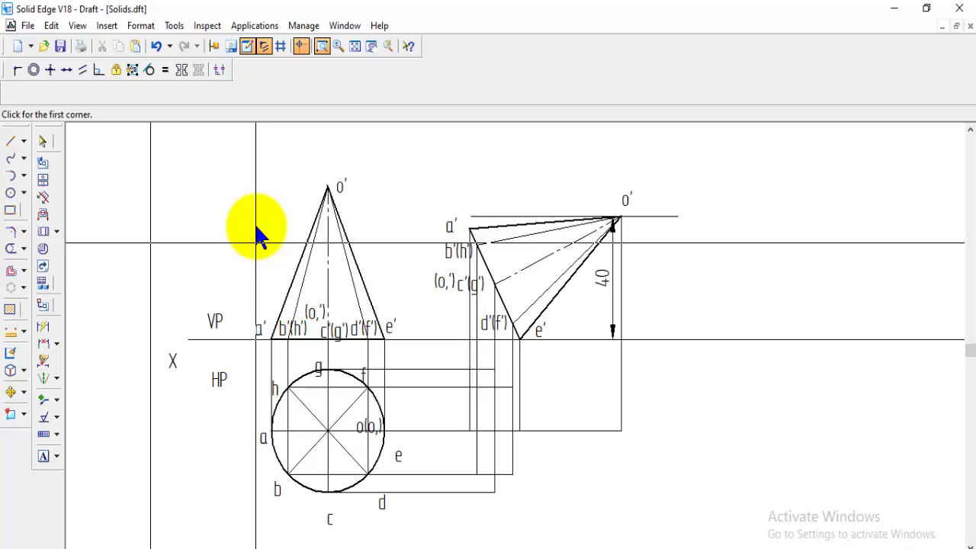
click(228, 179)
click(729, 491)
key(Escape)
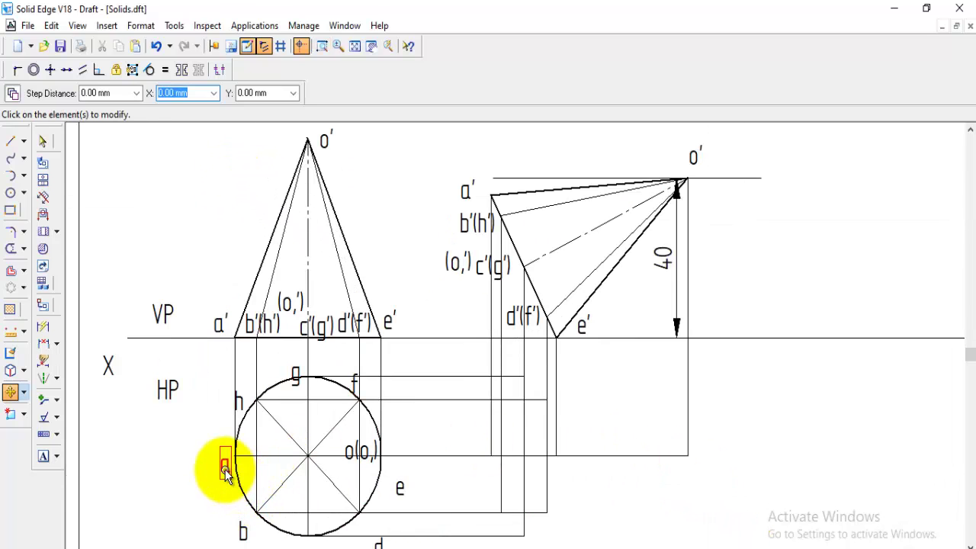
click(228, 465)
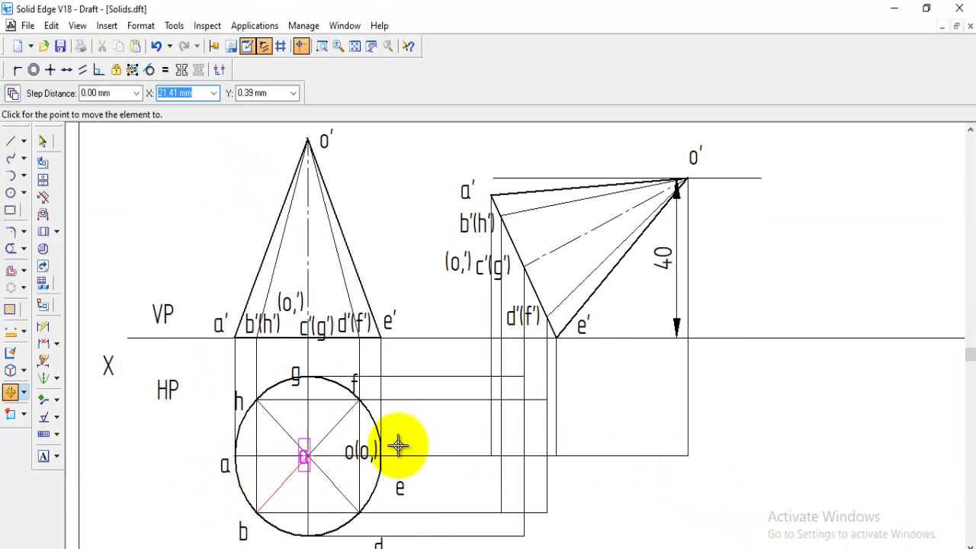
click(465, 468)
click(221, 528)
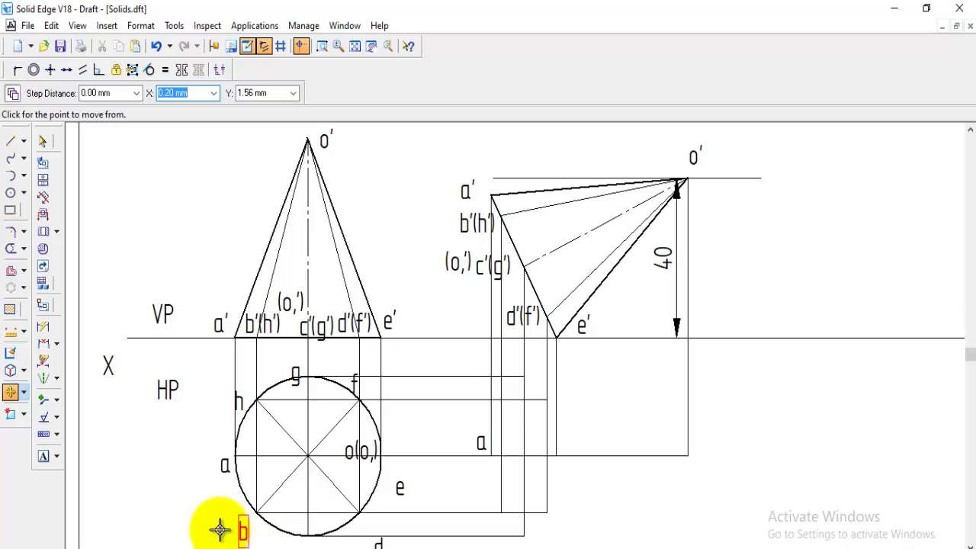
click(469, 494)
Step: Copy the labels c and d from the circle to their projected points in the second top view
scroll(331, 518, down, 1)
click(312, 534)
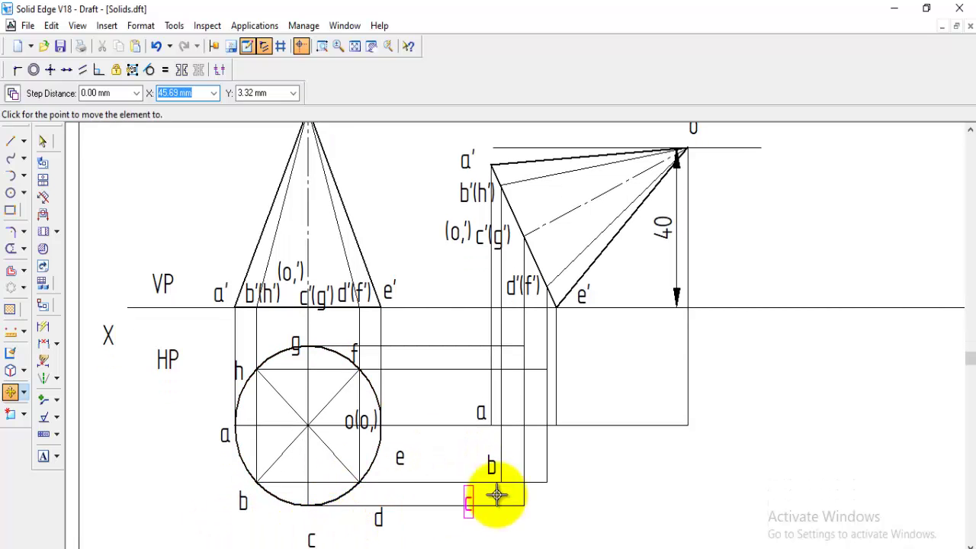
click(528, 516)
click(361, 526)
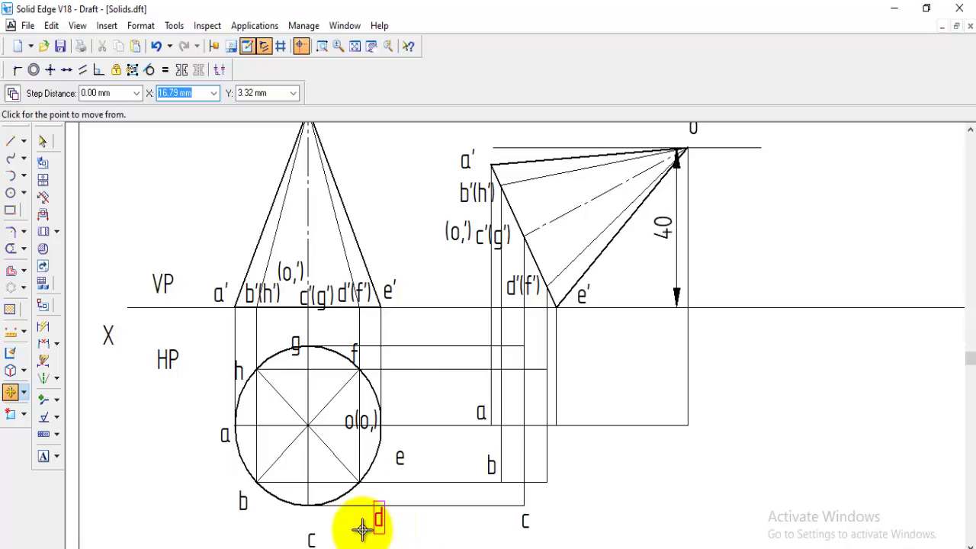
click(543, 501)
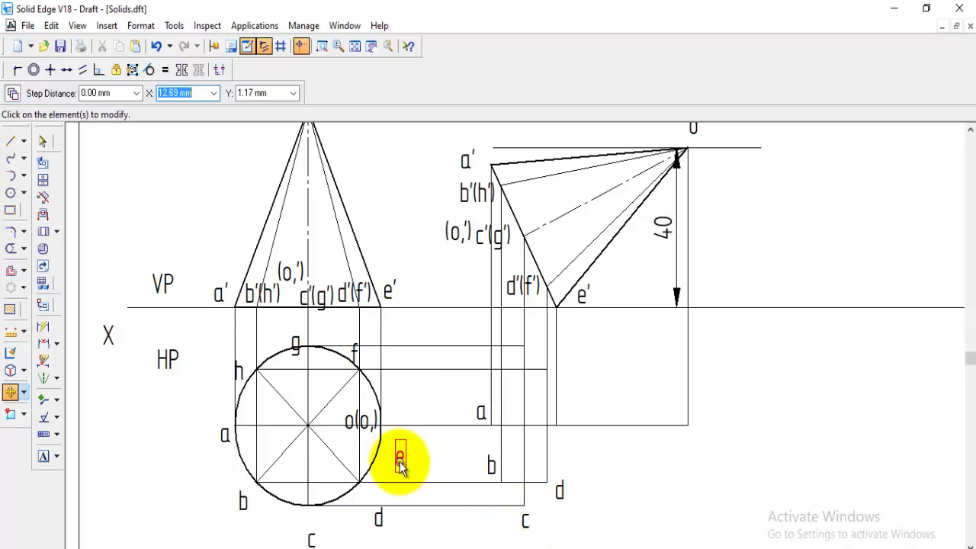
Step: Copy the labels e and f from the circle to their projected points in the second top view
click(399, 457)
click(403, 464)
click(397, 472)
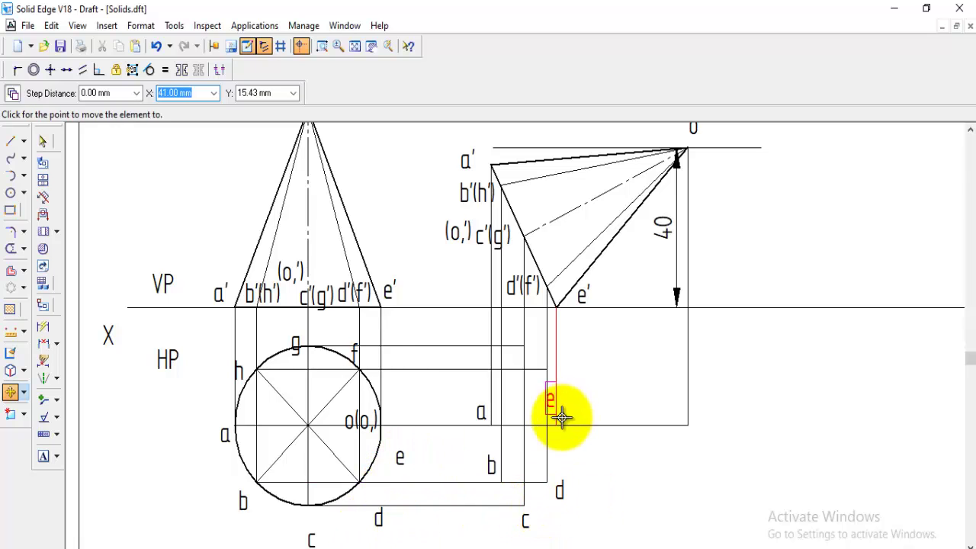
click(571, 424)
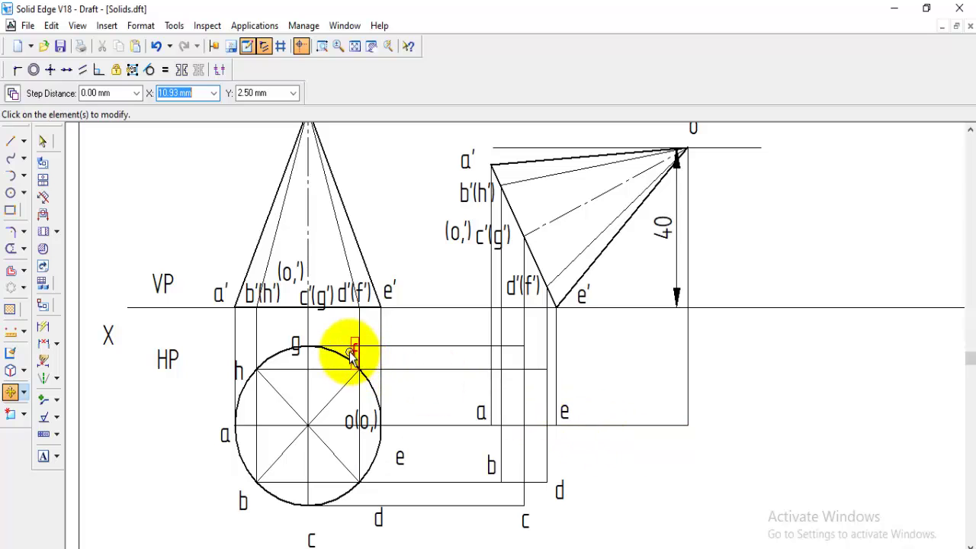
click(355, 352)
click(344, 367)
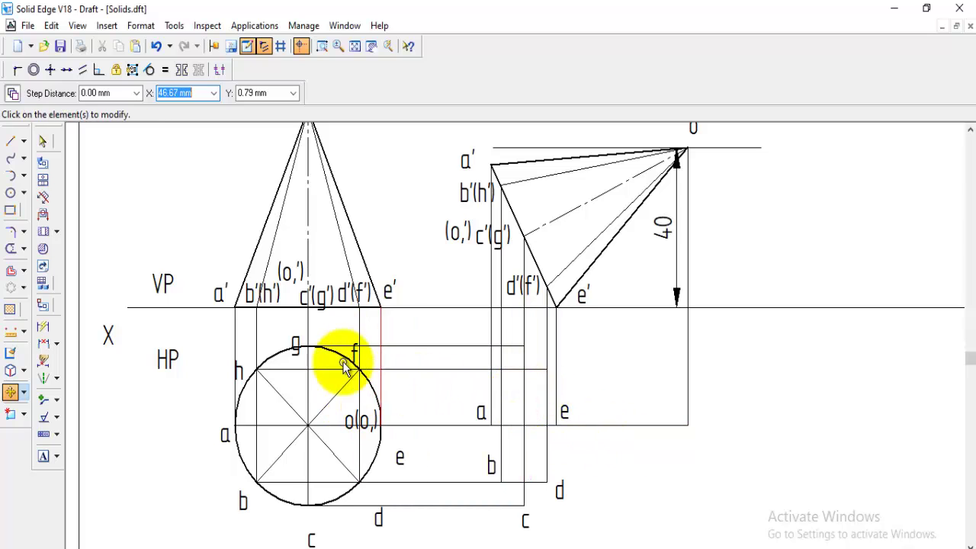
click(350, 356)
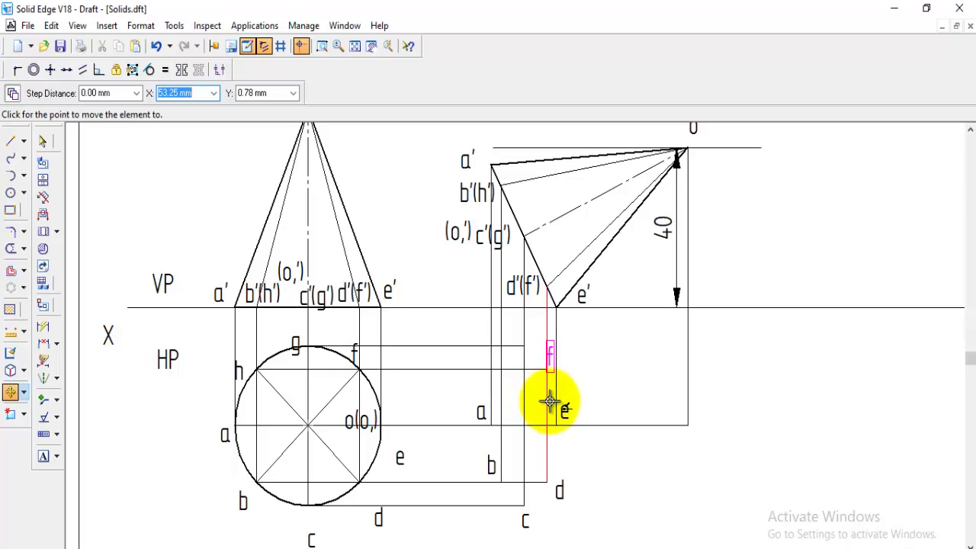
click(553, 402)
Step: Copy the labels g and h from the circle to their projected points in the second top view
click(293, 343)
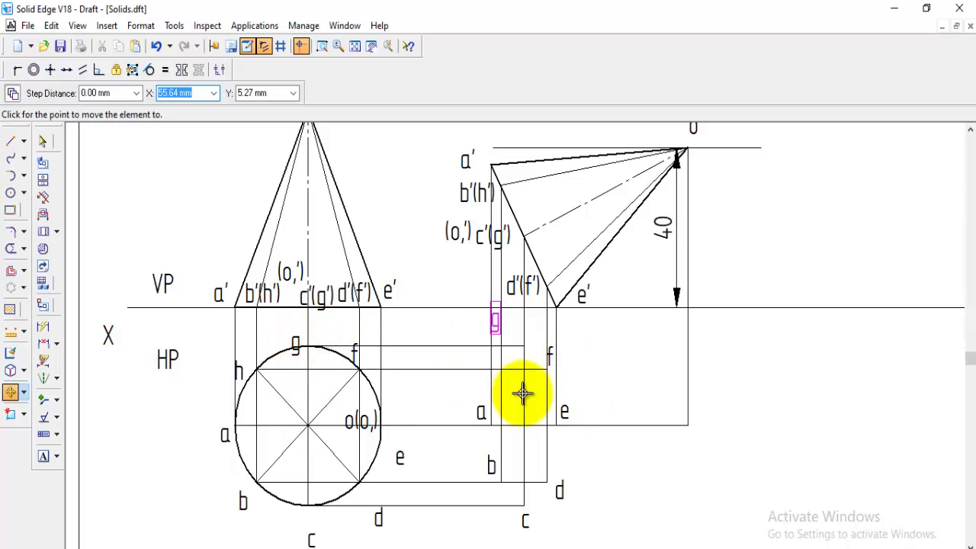
click(511, 408)
click(240, 371)
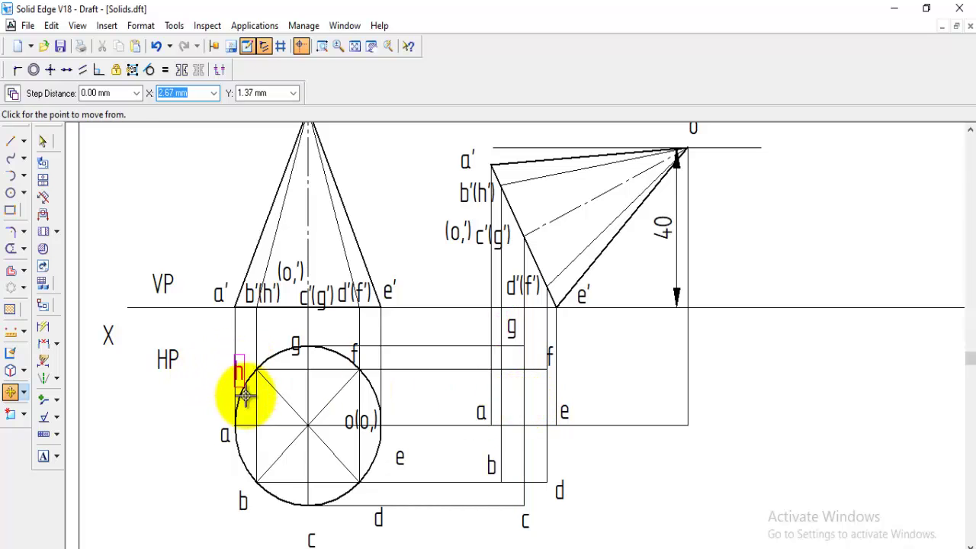
click(488, 387)
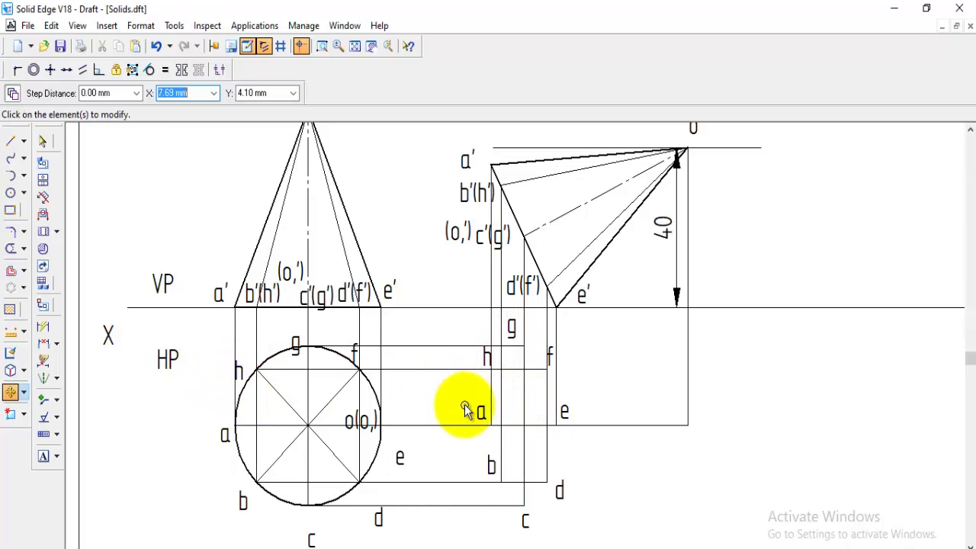
Step: Draw a three-point ellipse in the Visible style with its primary axis from a to e, passing through g
click(23, 193)
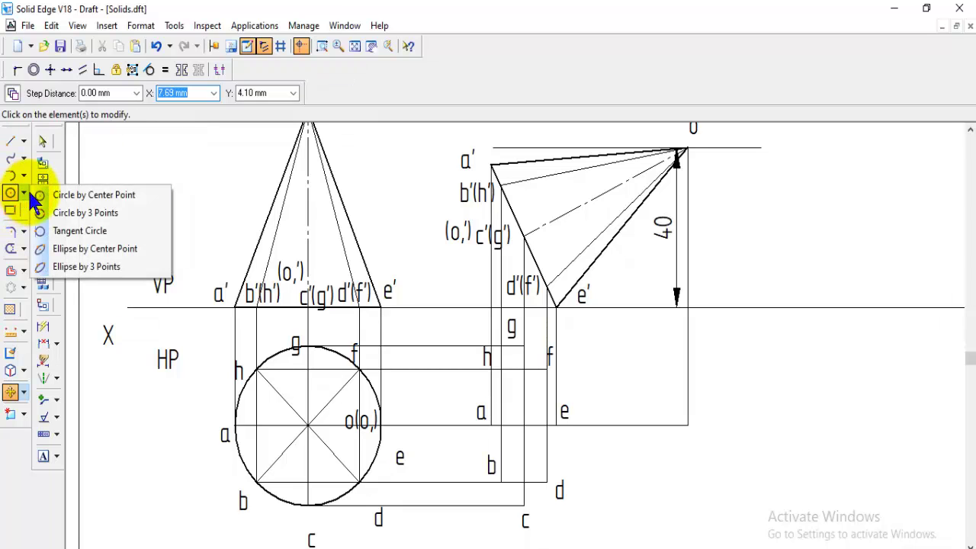
click(111, 267)
click(72, 93)
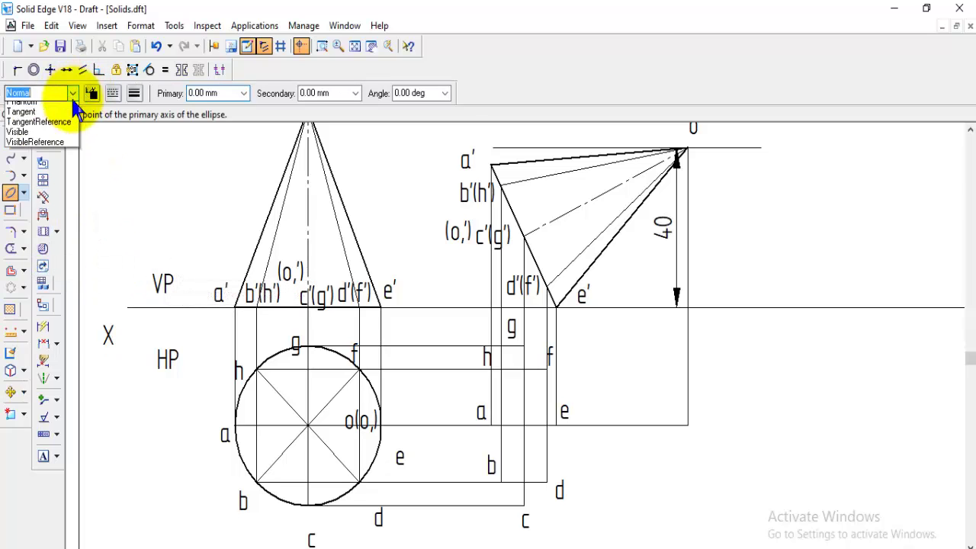
click(44, 208)
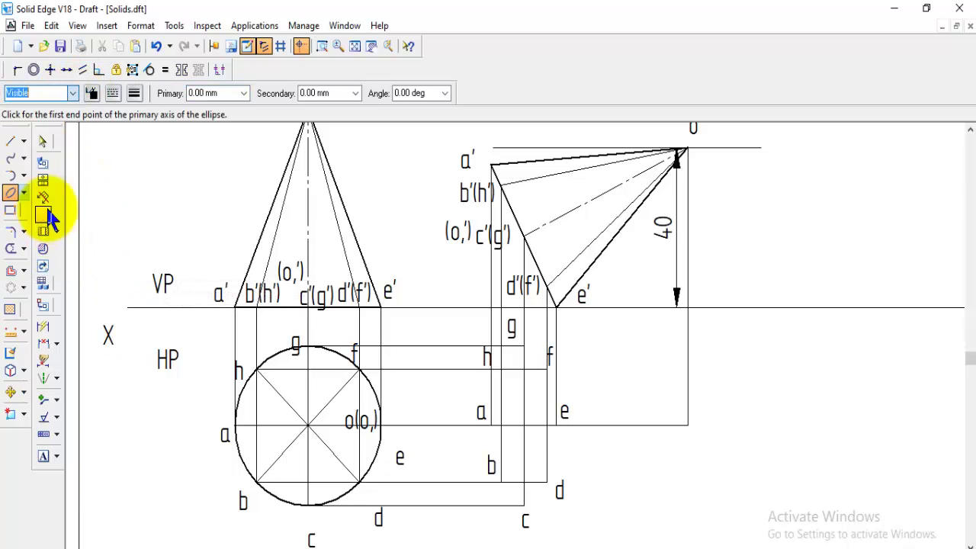
click(493, 425)
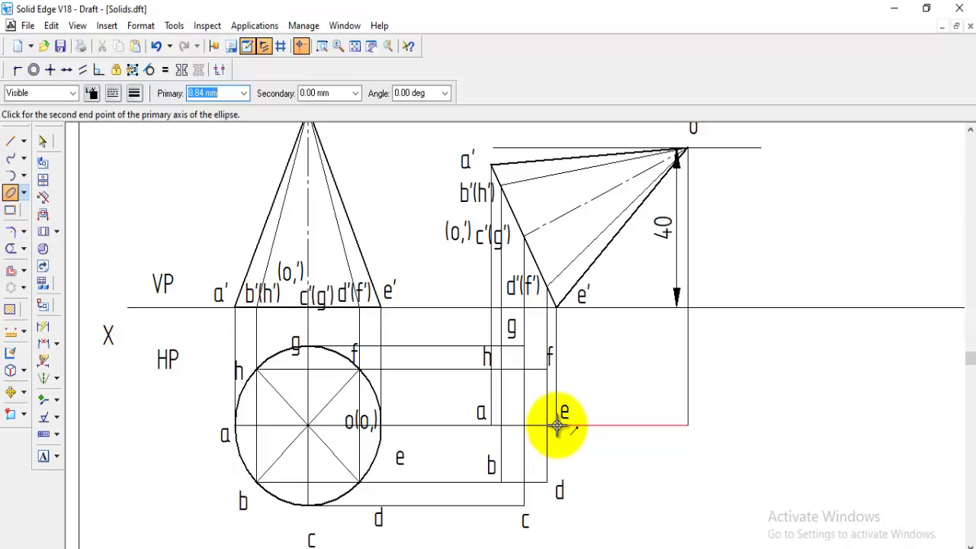
click(558, 425)
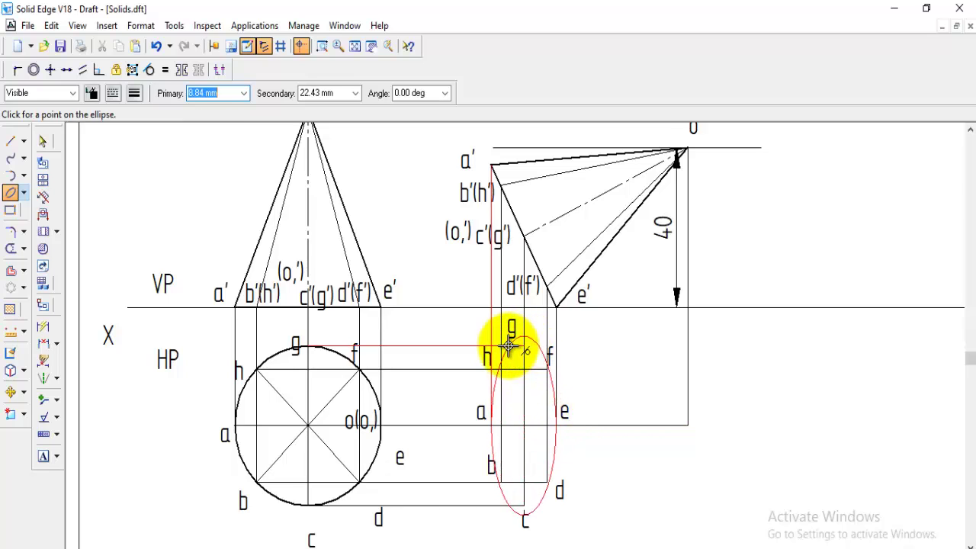
click(519, 350)
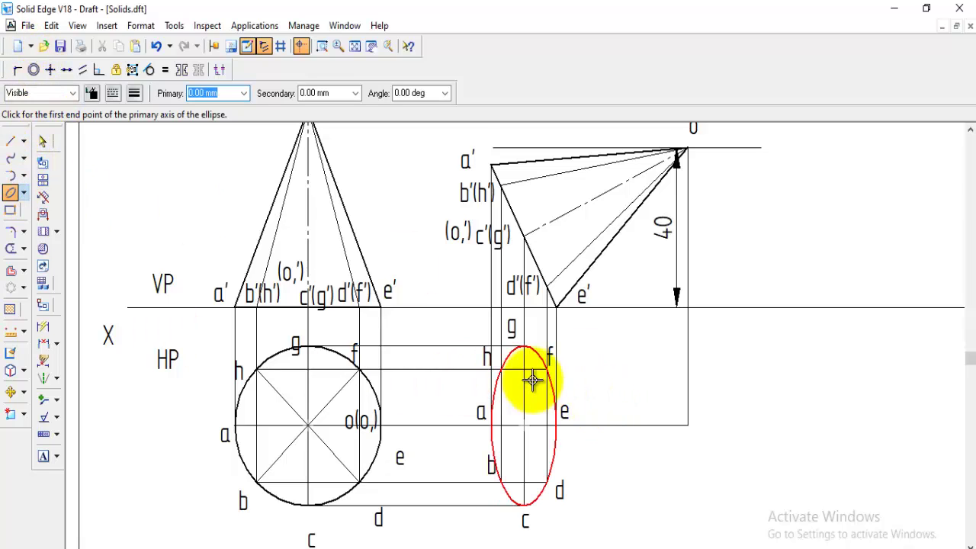
Step: Draw Visible-style lines from g and c of the ellipse to the projected apex on the centre line
click(10, 143)
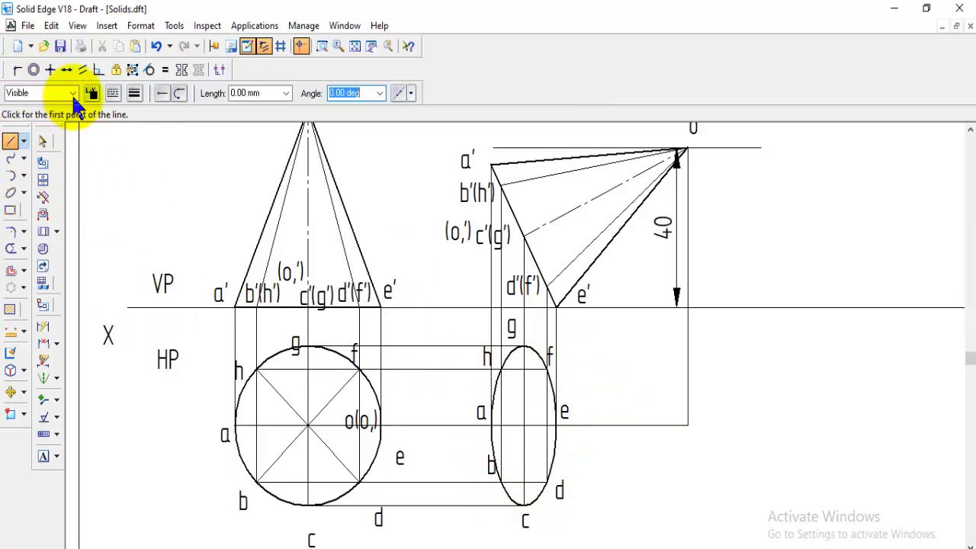
click(523, 347)
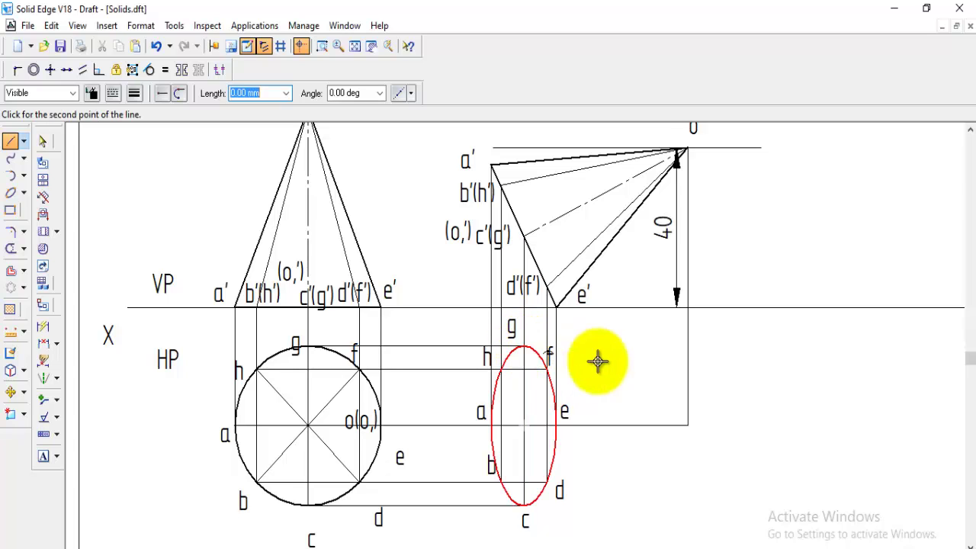
click(689, 424)
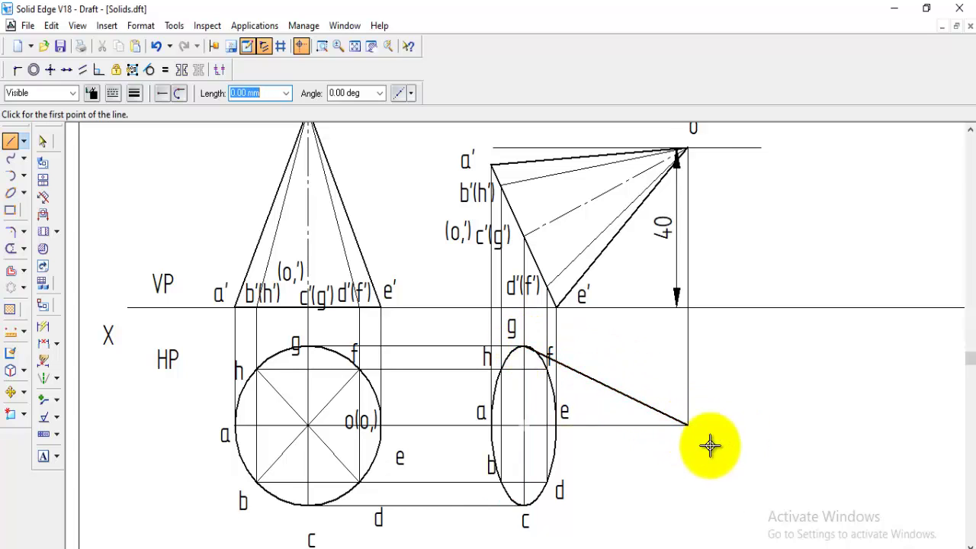
click(526, 506)
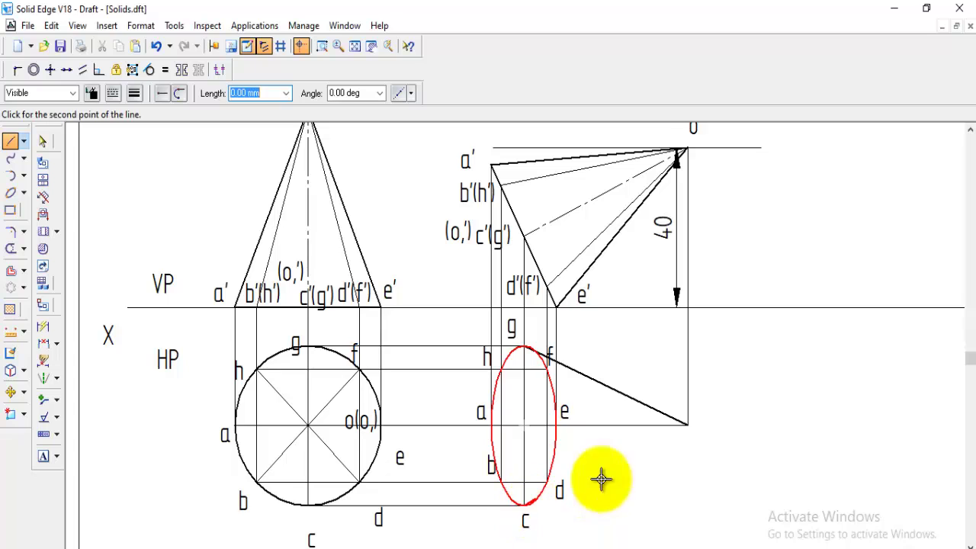
click(689, 424)
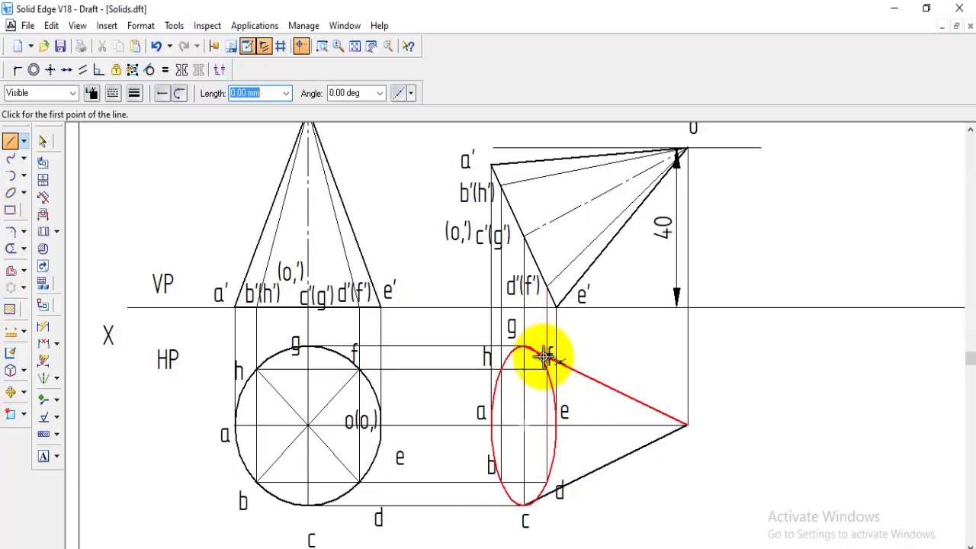
Step: Split the ellipse in the second top view at points g and c
click(25, 249)
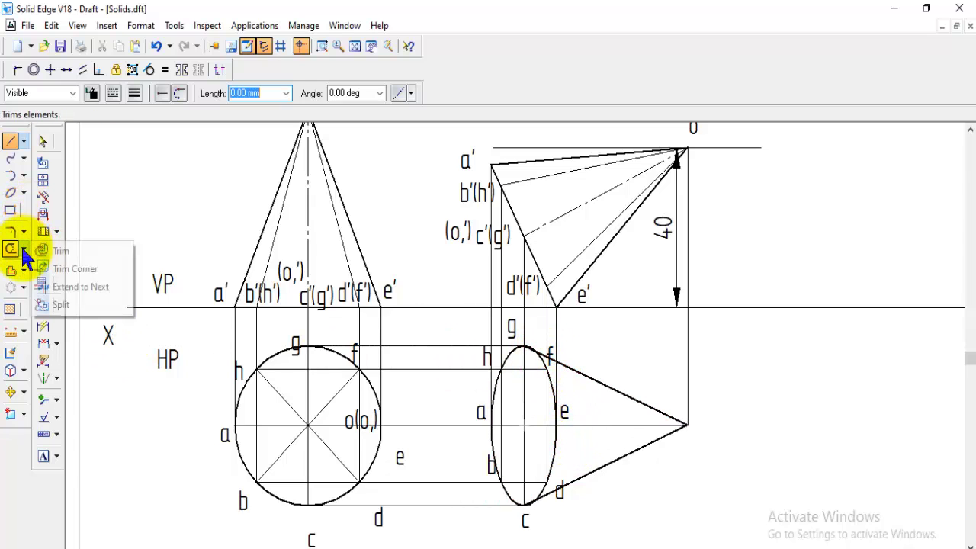
click(67, 306)
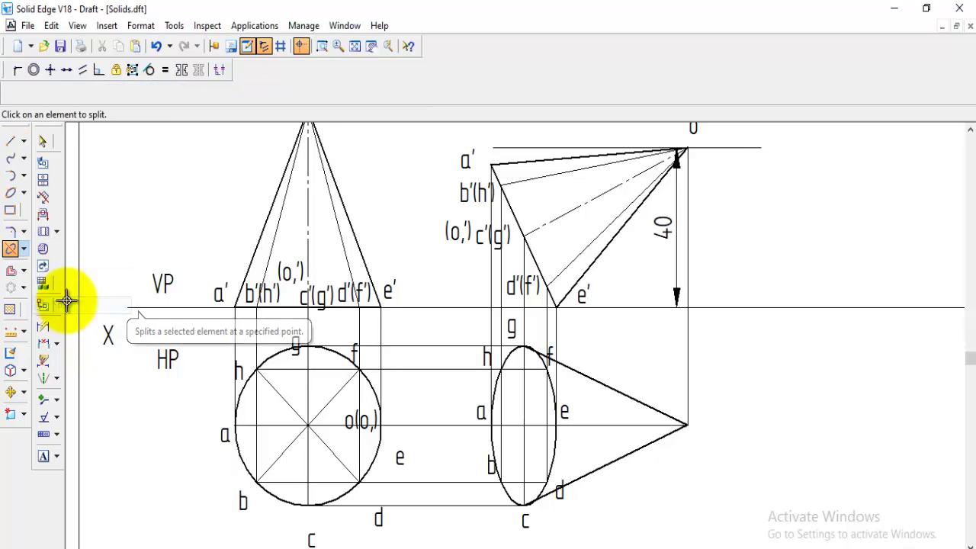
click(509, 357)
click(523, 348)
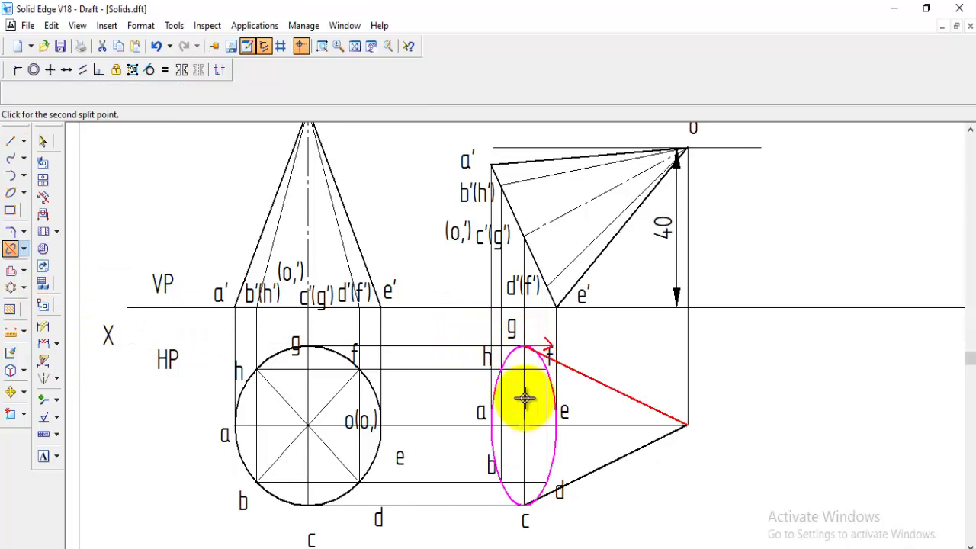
click(525, 504)
Step: Change the ellipse arc running from g through e to c in the second top view to the Hidden style
click(42, 141)
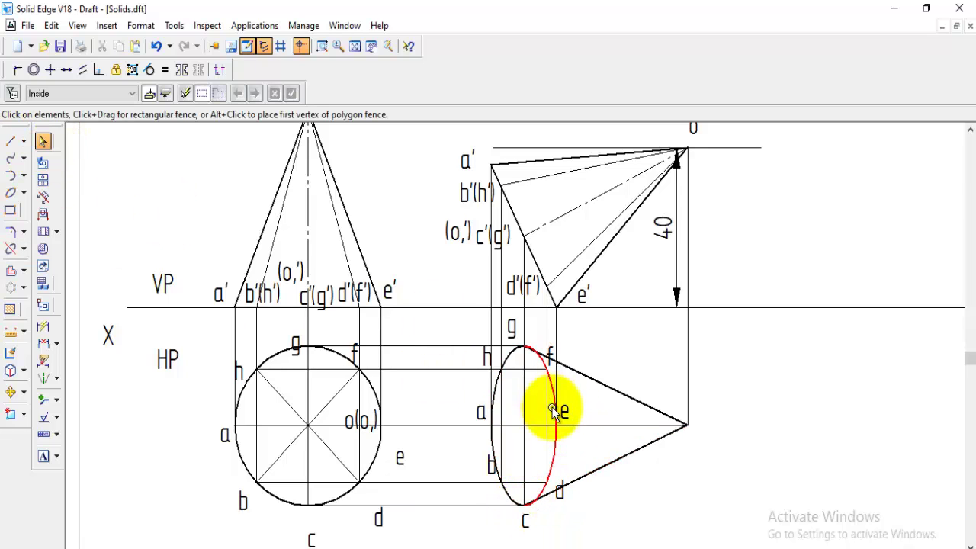
click(554, 396)
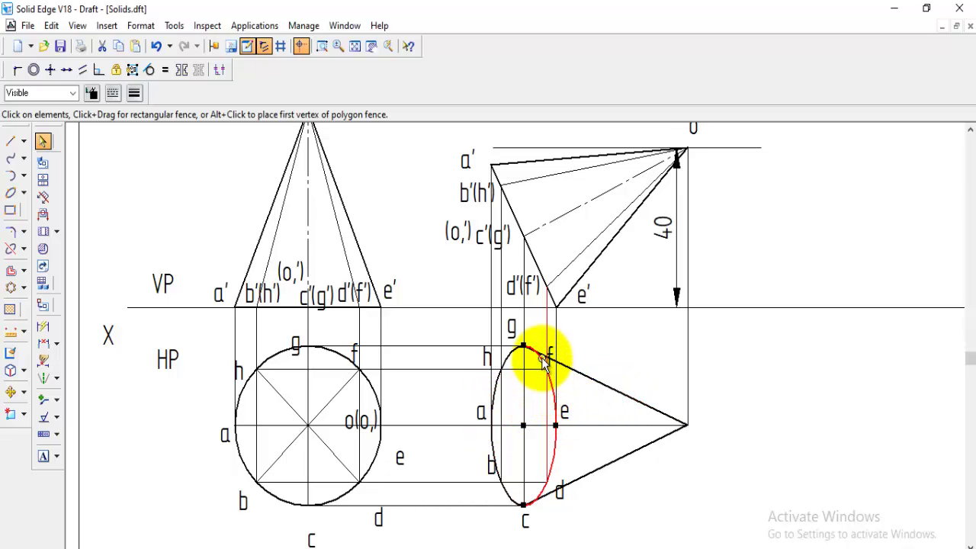
click(74, 94)
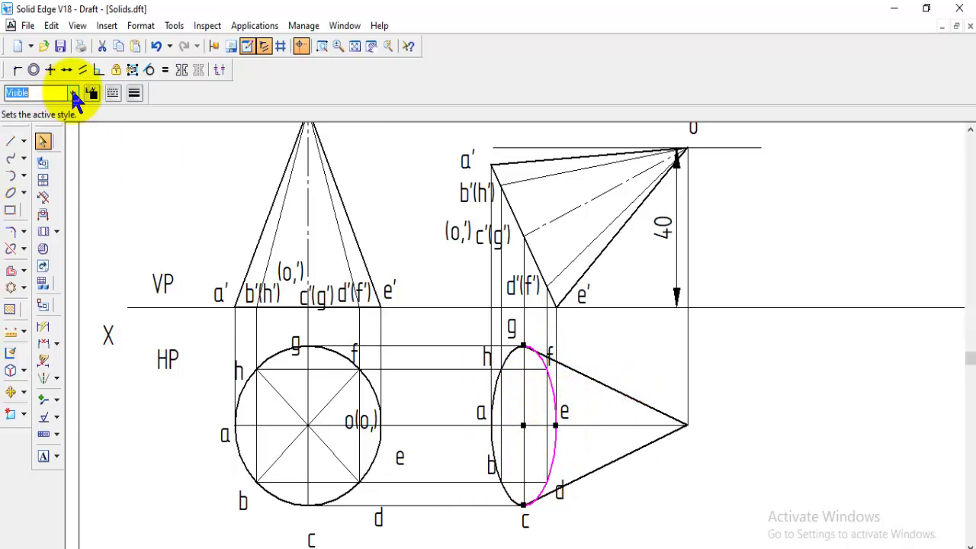
click(73, 94)
key(Escape)
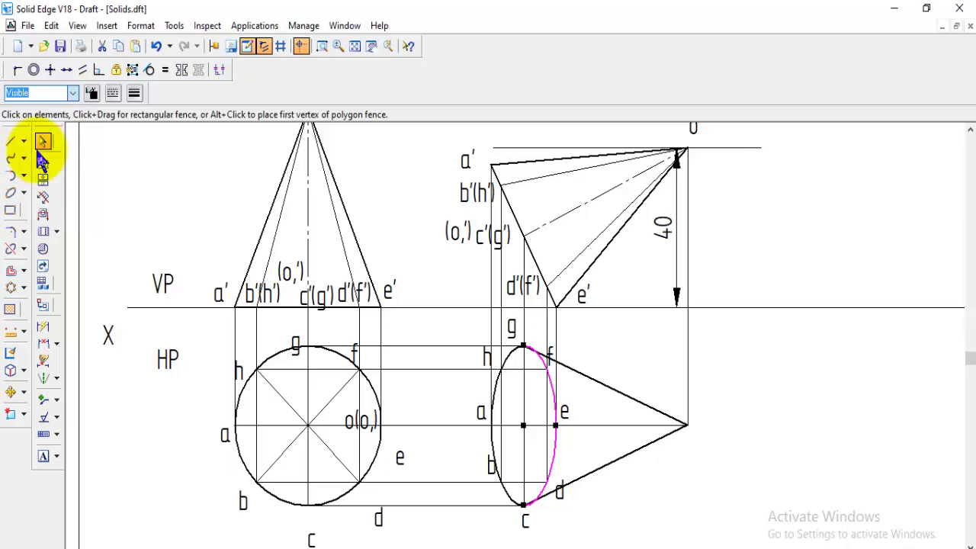
click(133, 93)
click(161, 159)
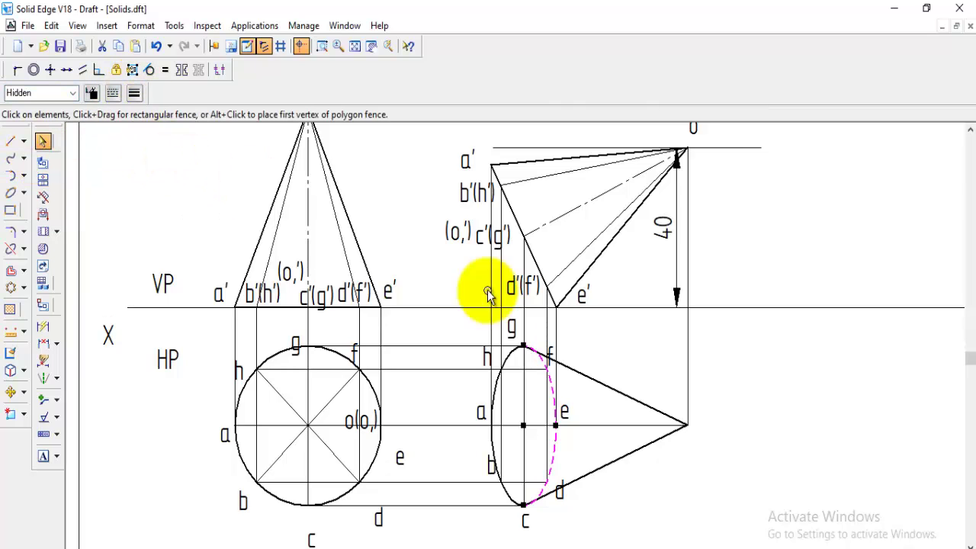
click(802, 404)
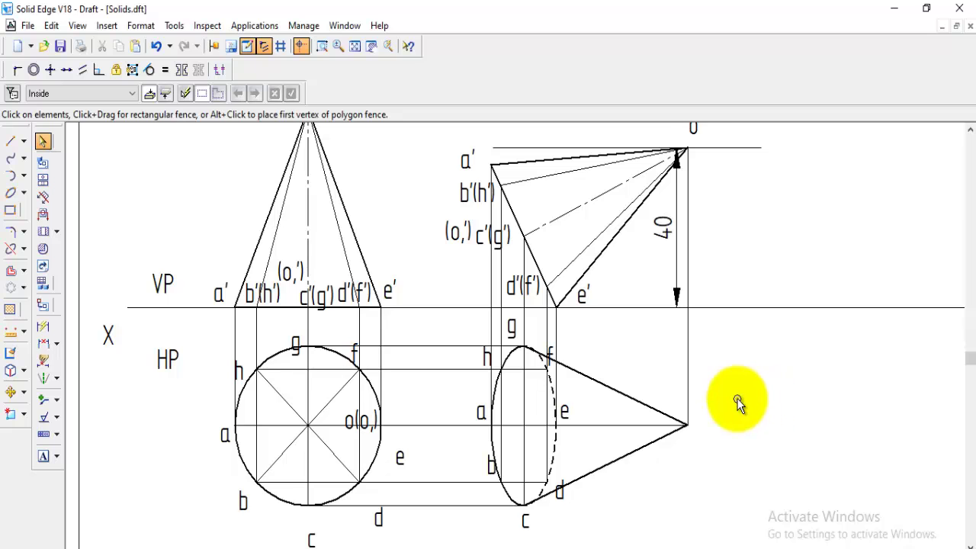
Step: Add text labels "o," at the ellipse's centre and "o" at the projected apex in the second top view
key(l)
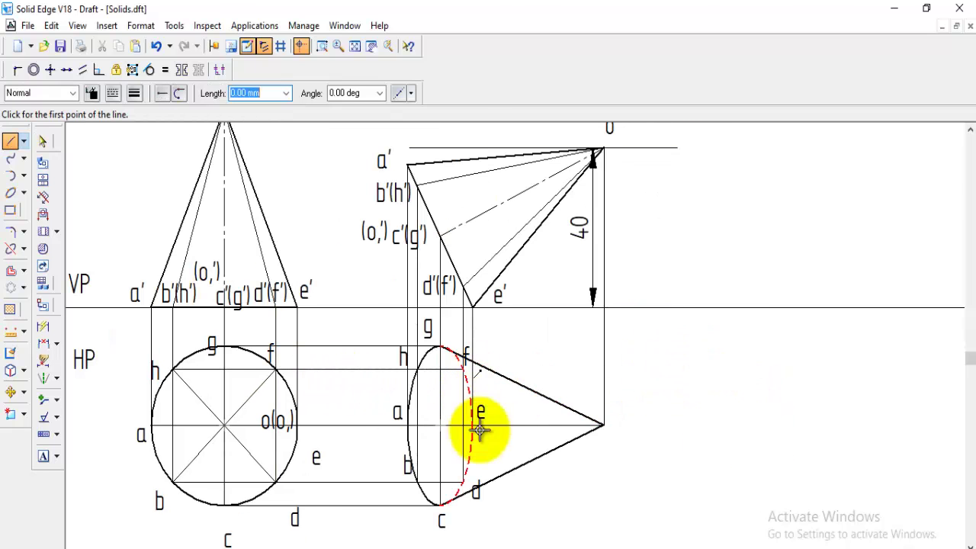
click(44, 456)
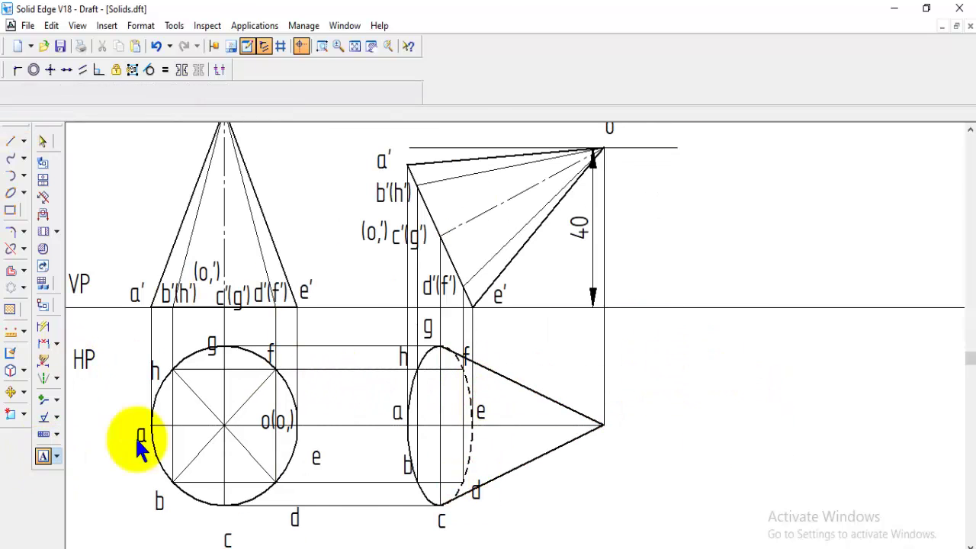
click(429, 408)
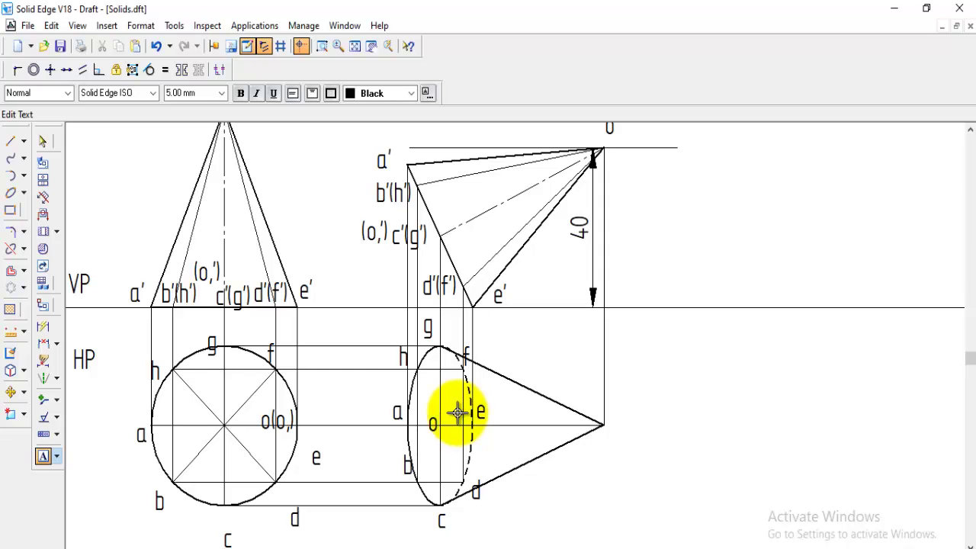
click(614, 417)
text(o)
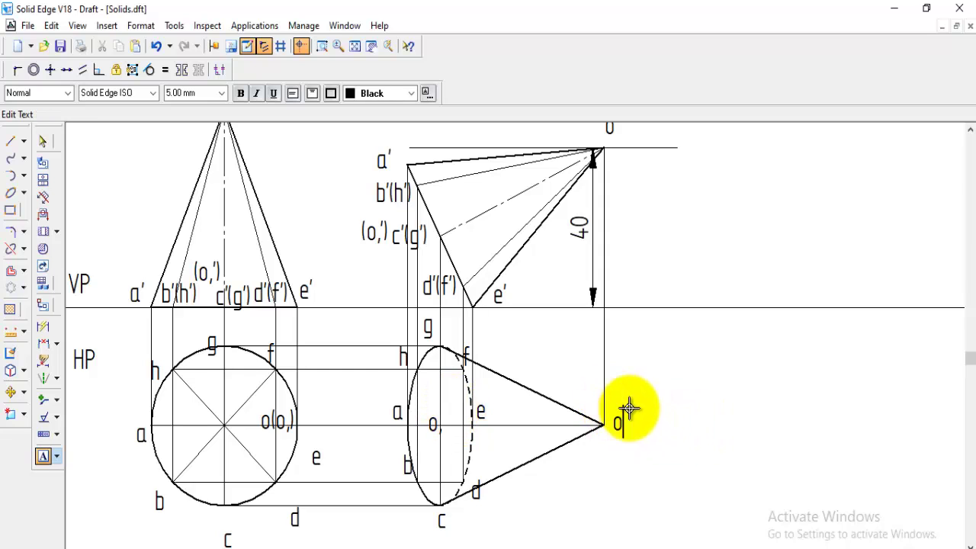
Step: Draw a horizontal line about 22 mm long in the free area below XY, then a 60° line sloping down from its right end
click(10, 141)
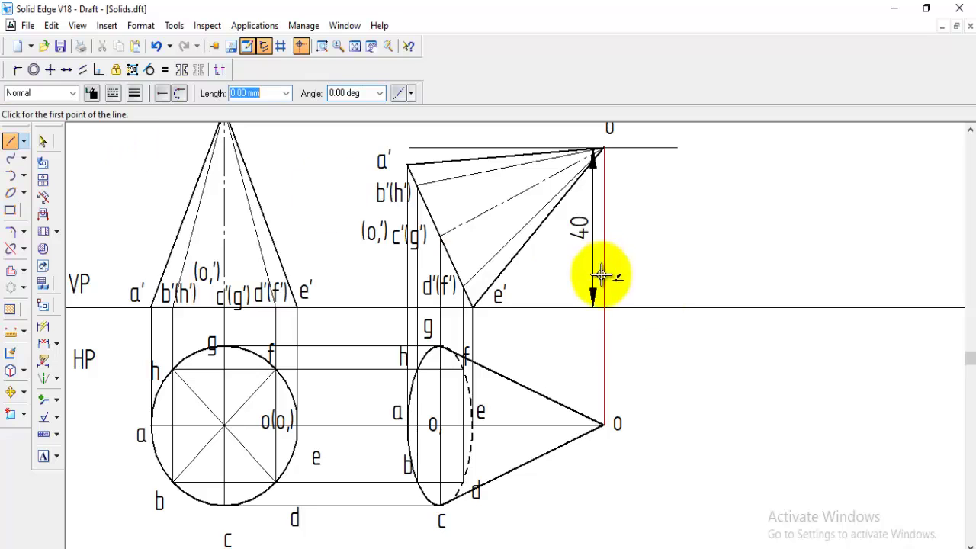
scroll(712, 328, up, 4)
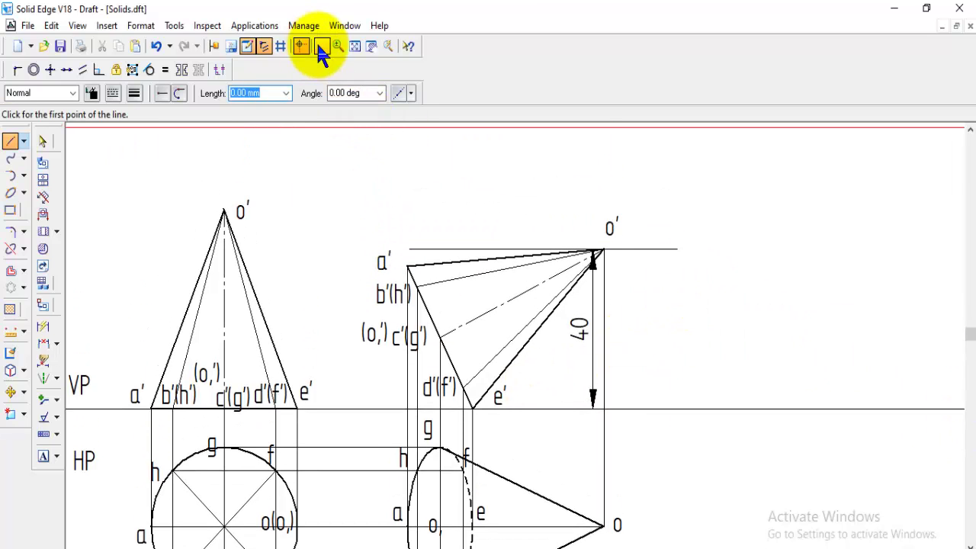
click(353, 47)
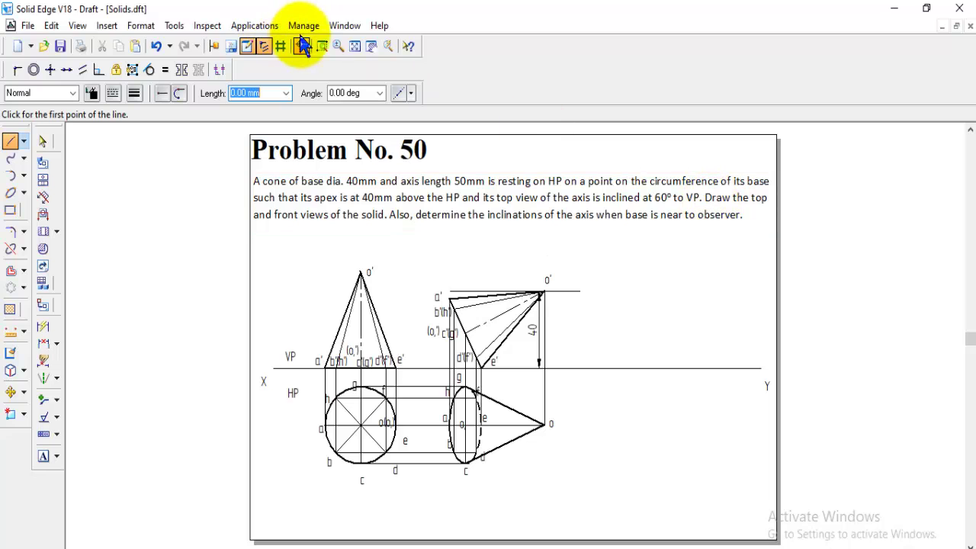
click(322, 46)
click(343, 233)
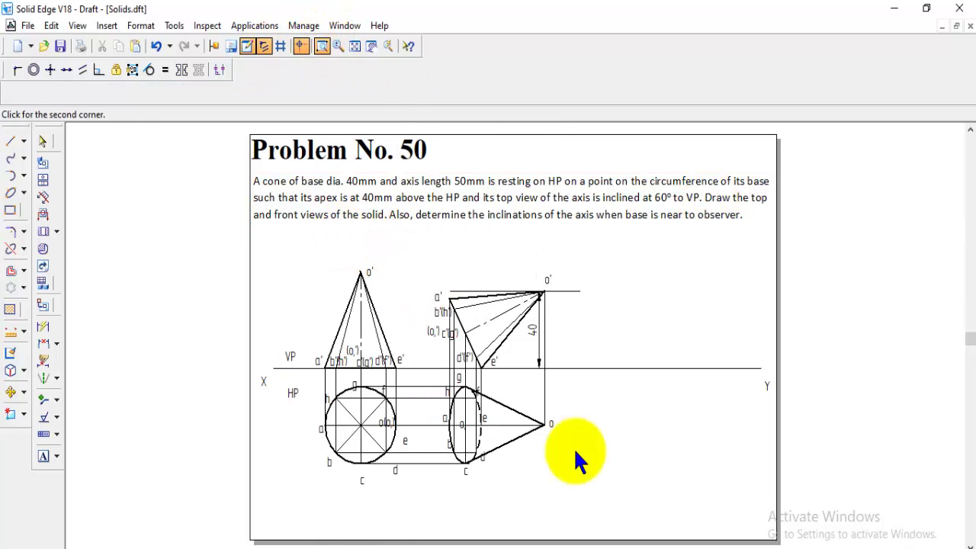
click(791, 497)
key(Escape)
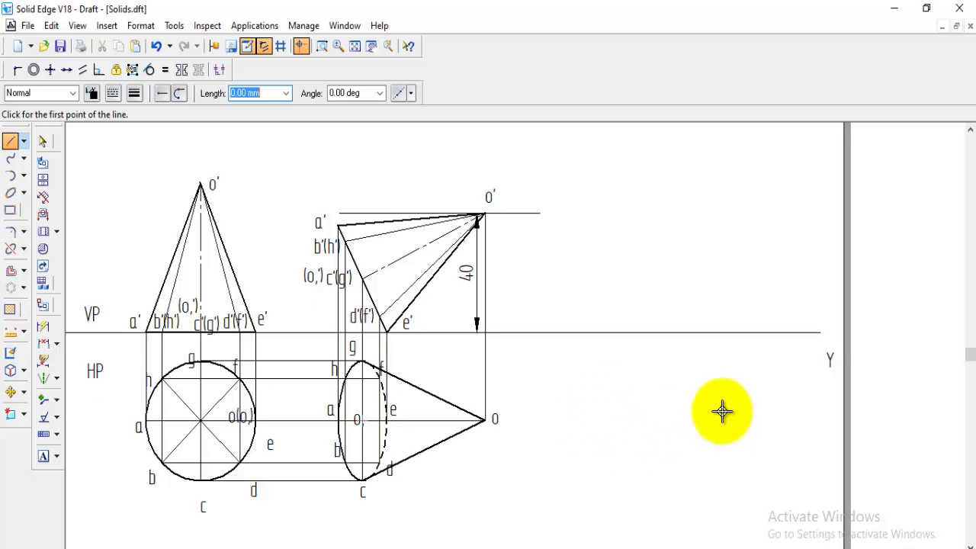
scroll(677, 411, up, 2)
scroll(664, 443, down, 2)
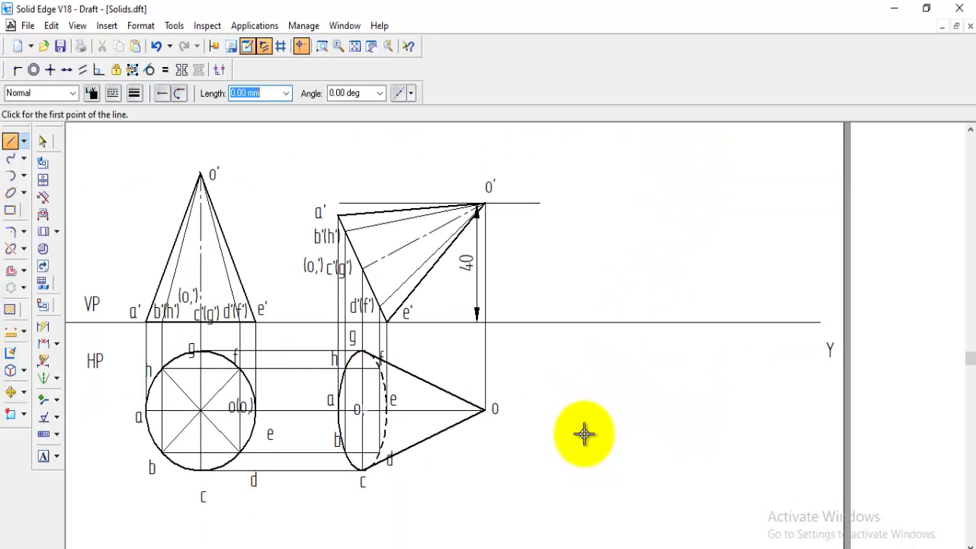
scroll(564, 404, down, 1)
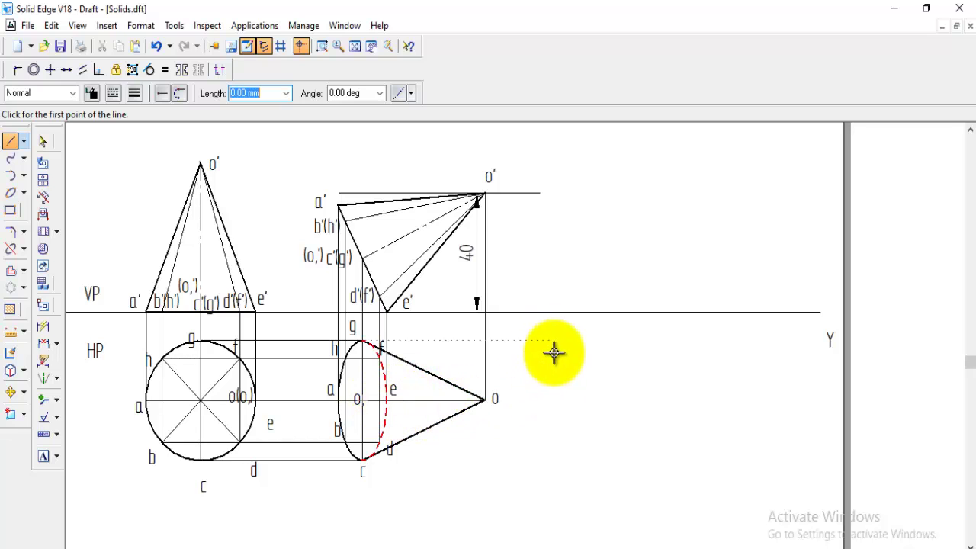
click(698, 365)
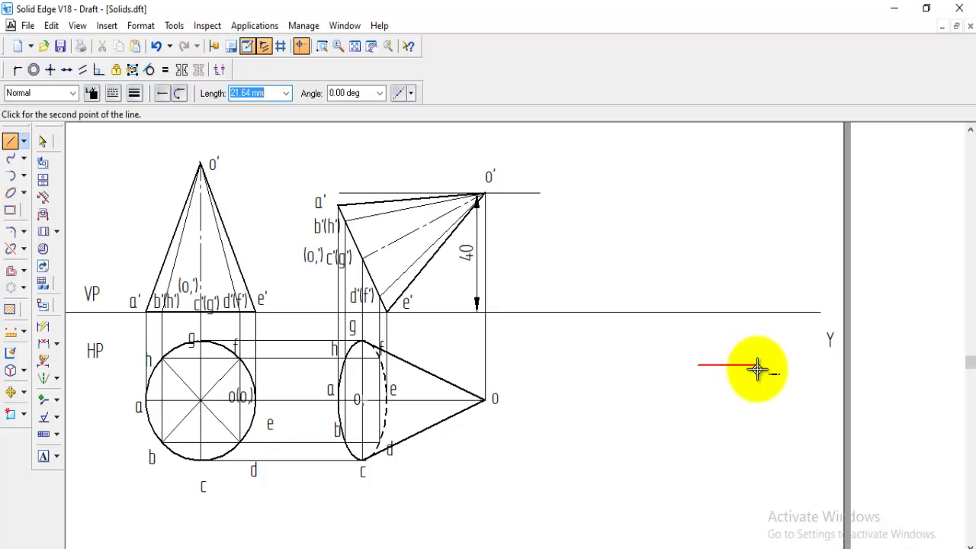
click(757, 367)
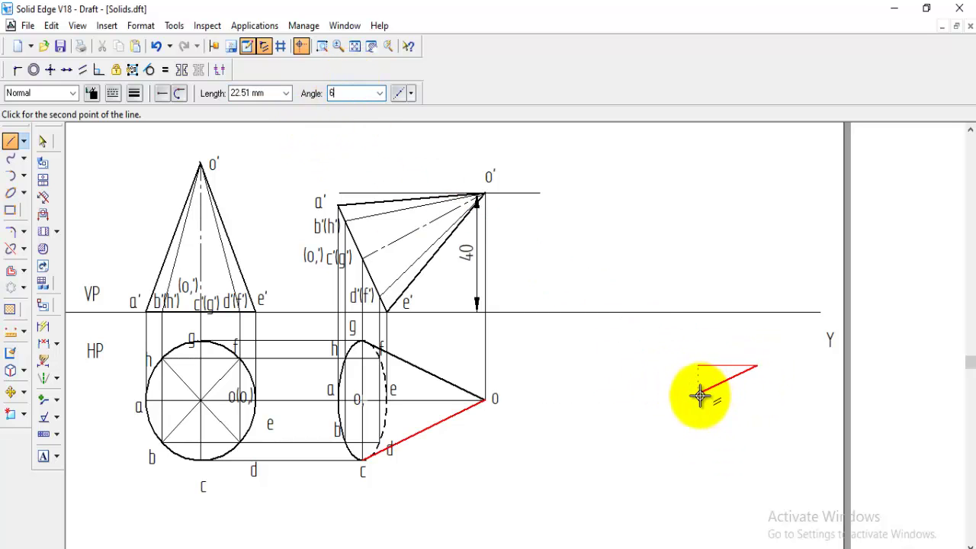
key(Tab)
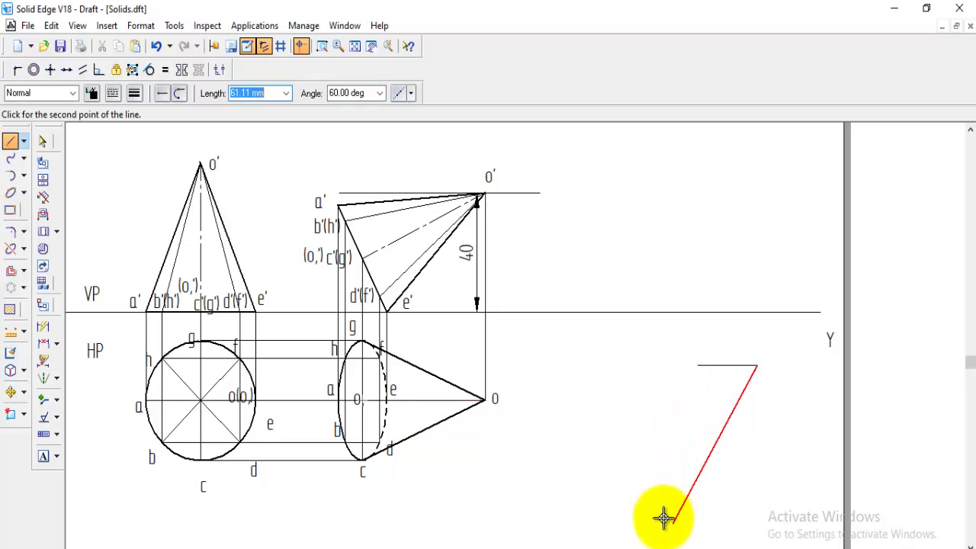
click(658, 526)
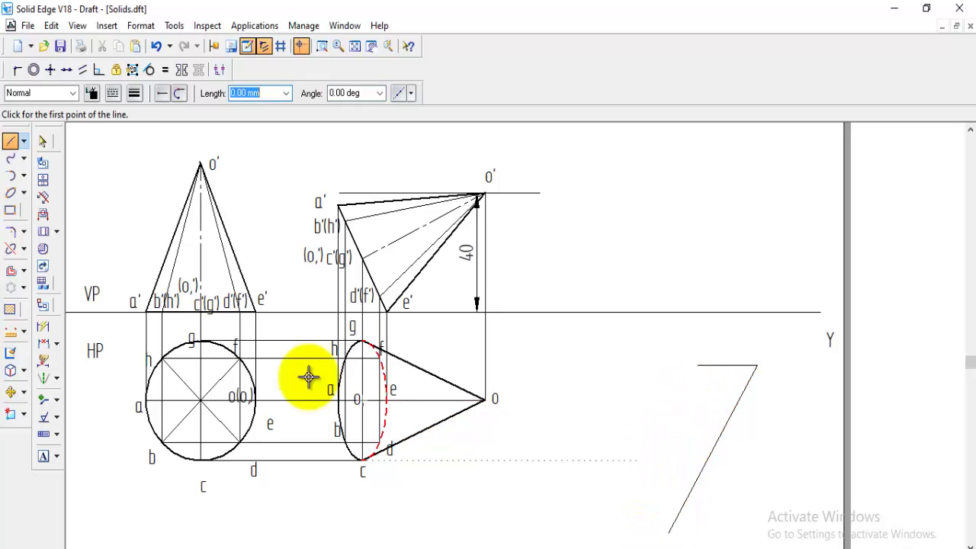
Step: Dimension the angle between the short horizontal line and the sloping line
click(56, 346)
click(92, 366)
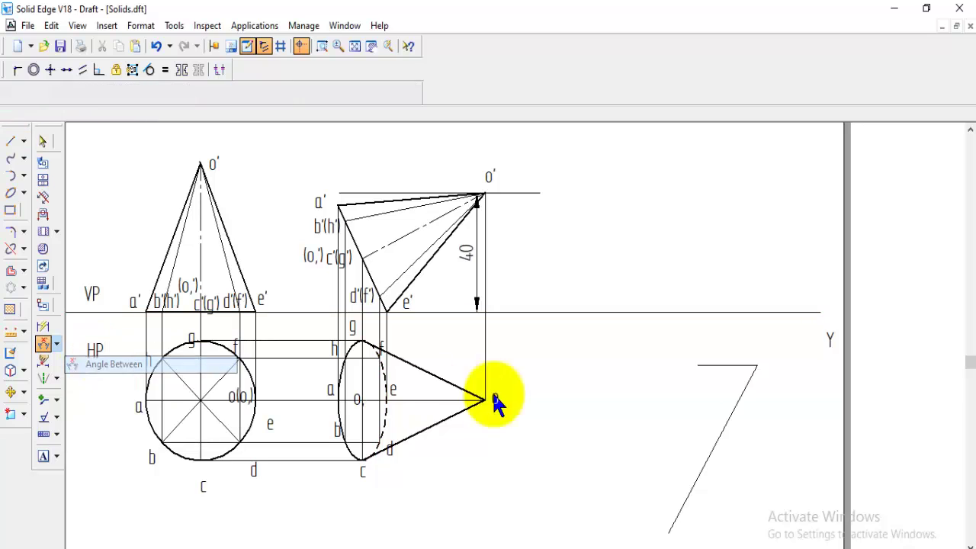
click(737, 364)
click(745, 387)
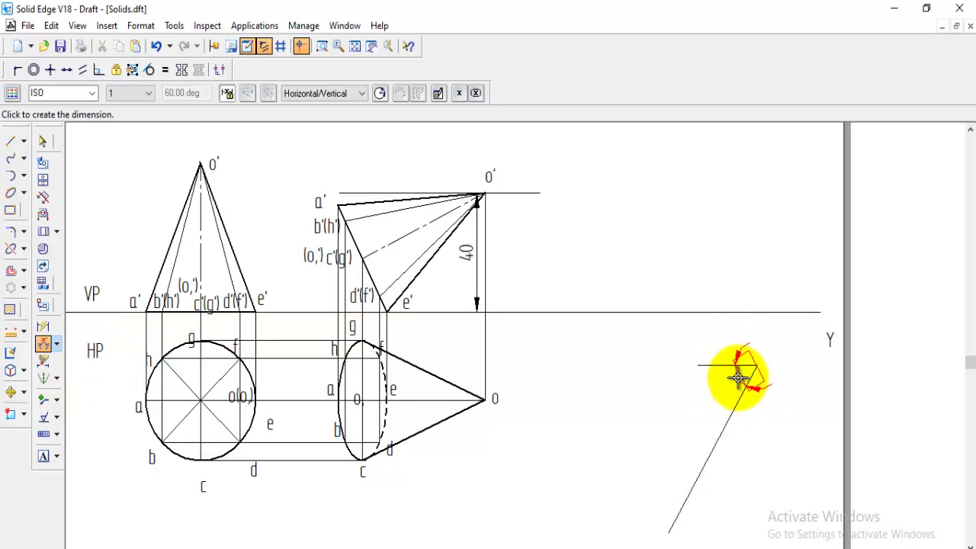
click(733, 382)
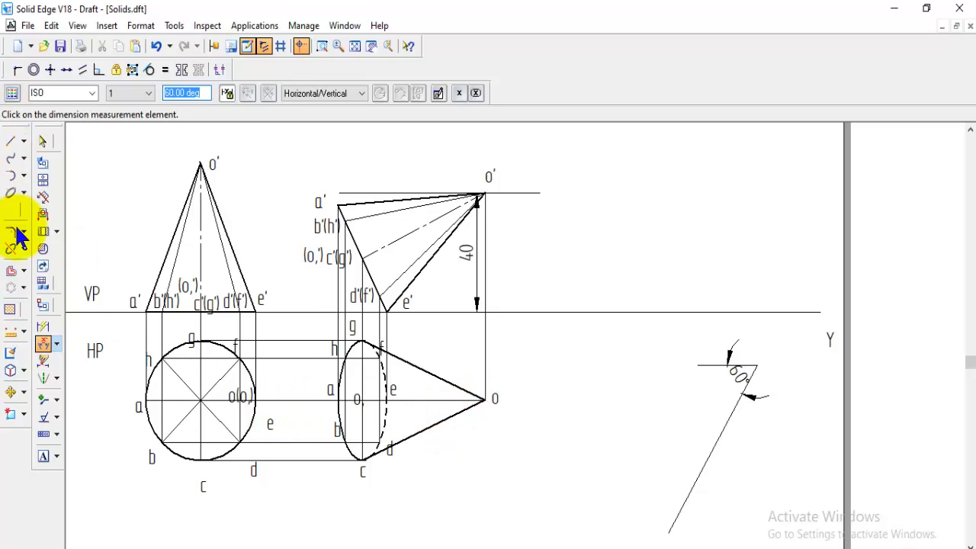
Step: Delete the thin horizontal line between point e and the apex o in the second top view
click(23, 249)
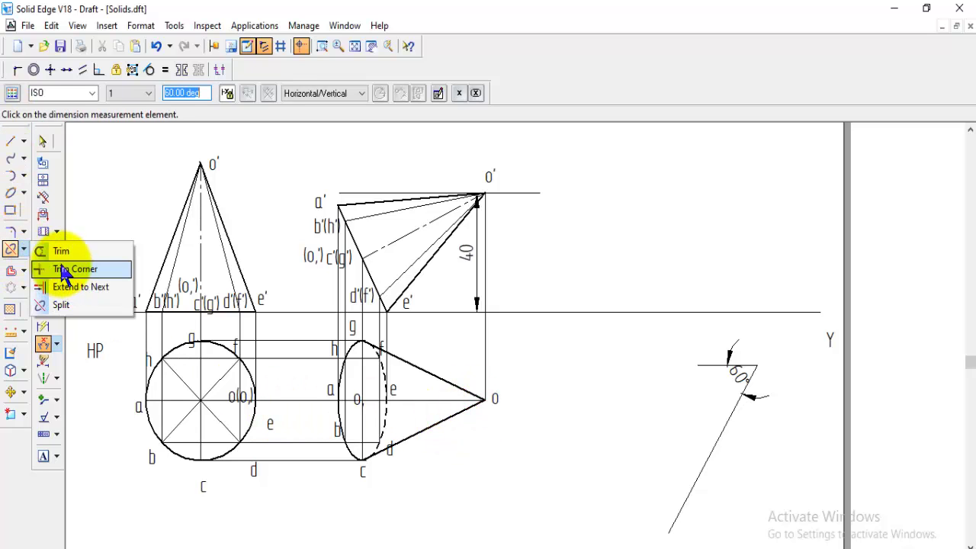
click(61, 251)
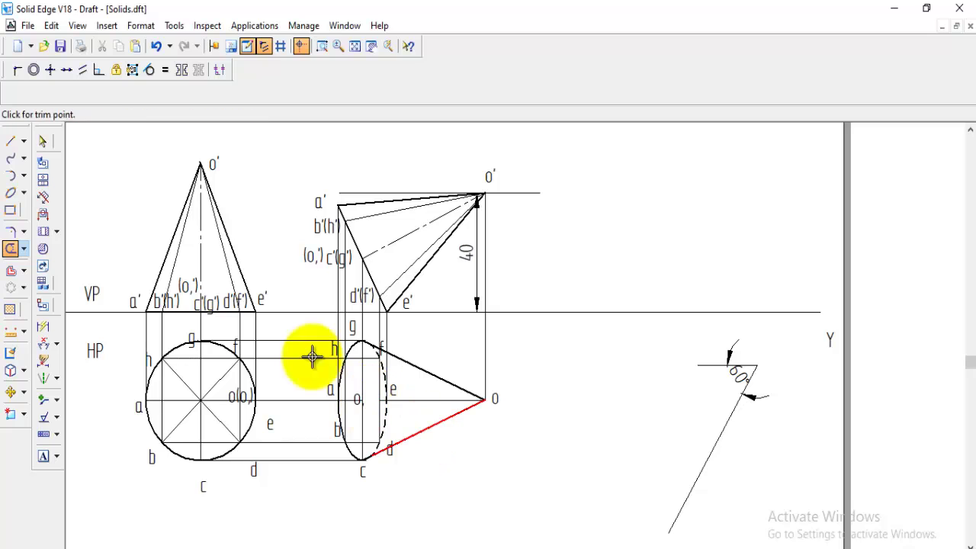
click(43, 141)
click(432, 399)
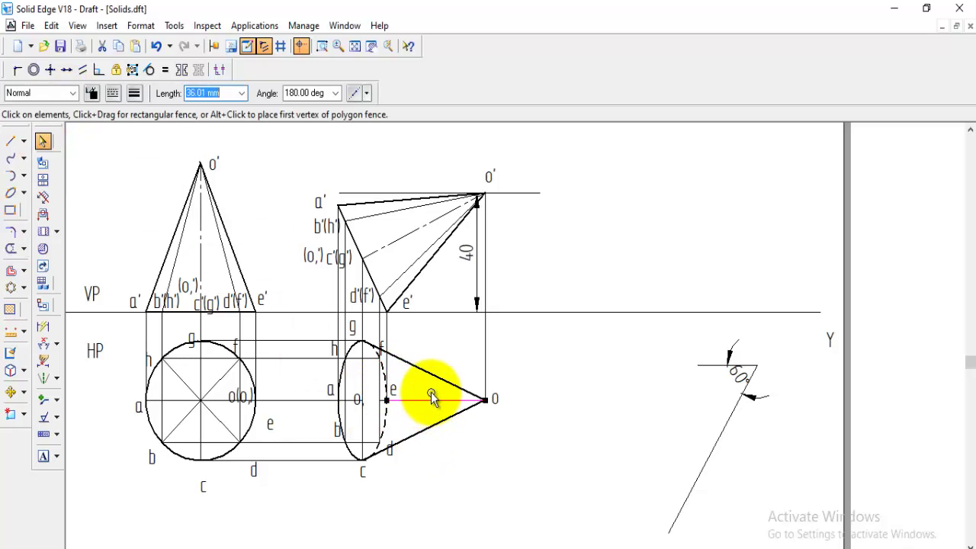
key(Delete)
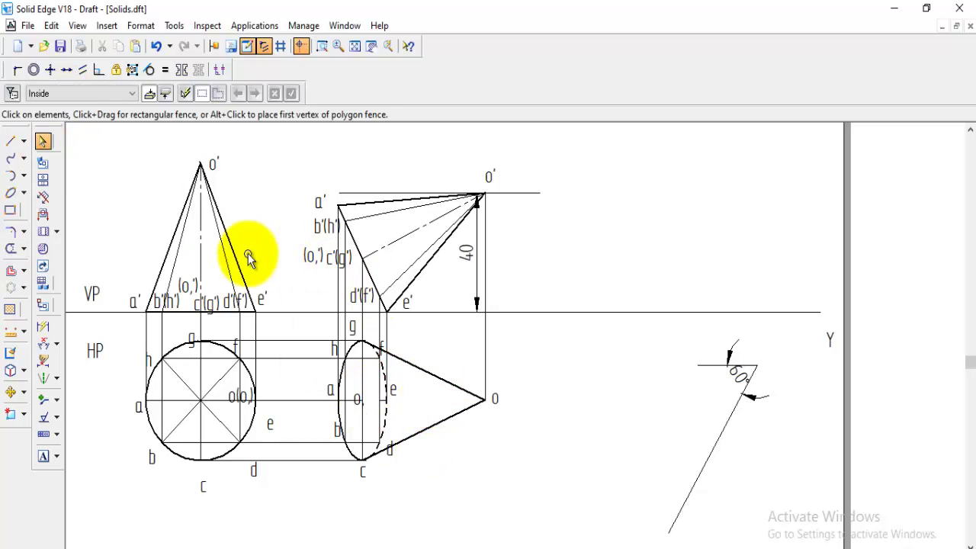
Step: Draw the cone's axis as a Center-style line from apex o to the ellipse's centre in the second top view
click(11, 141)
click(72, 93)
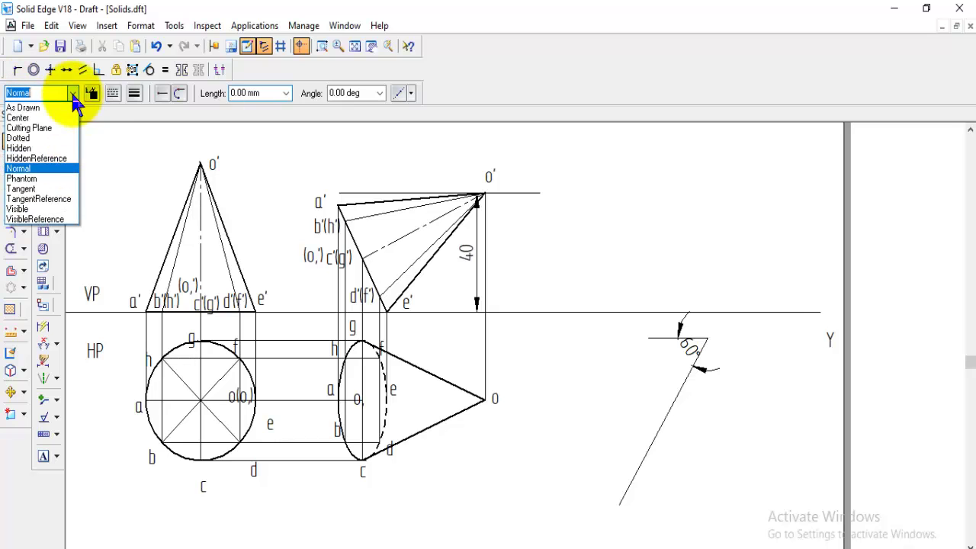
click(31, 115)
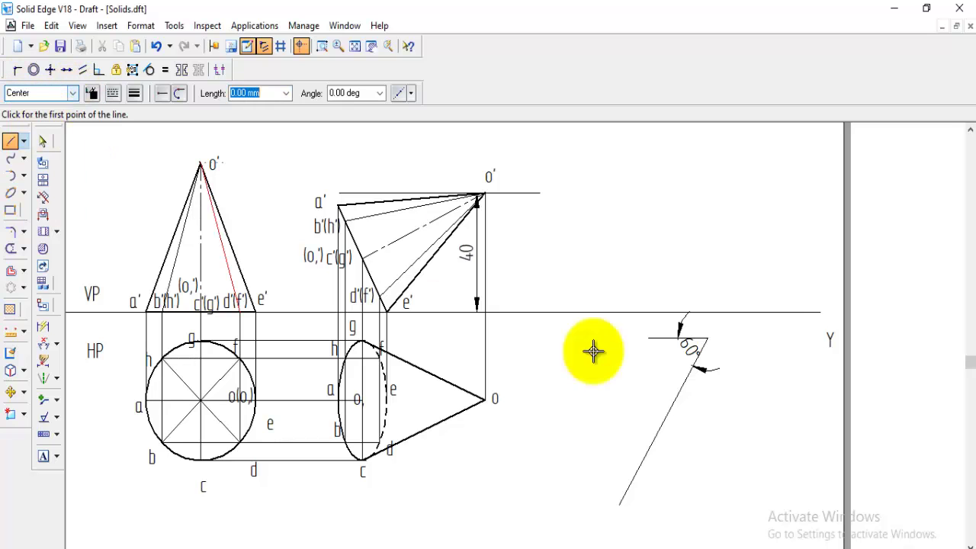
click(486, 400)
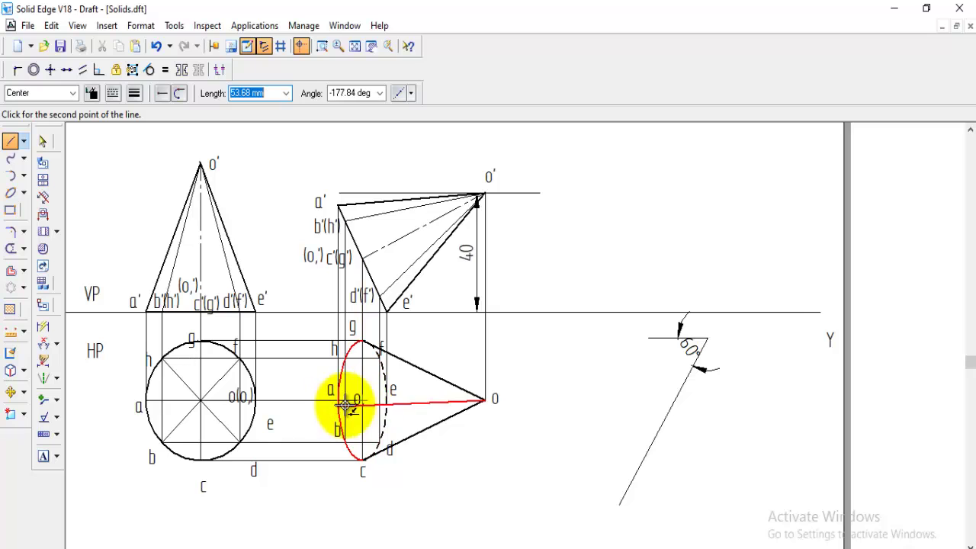
click(358, 399)
right_click(610, 440)
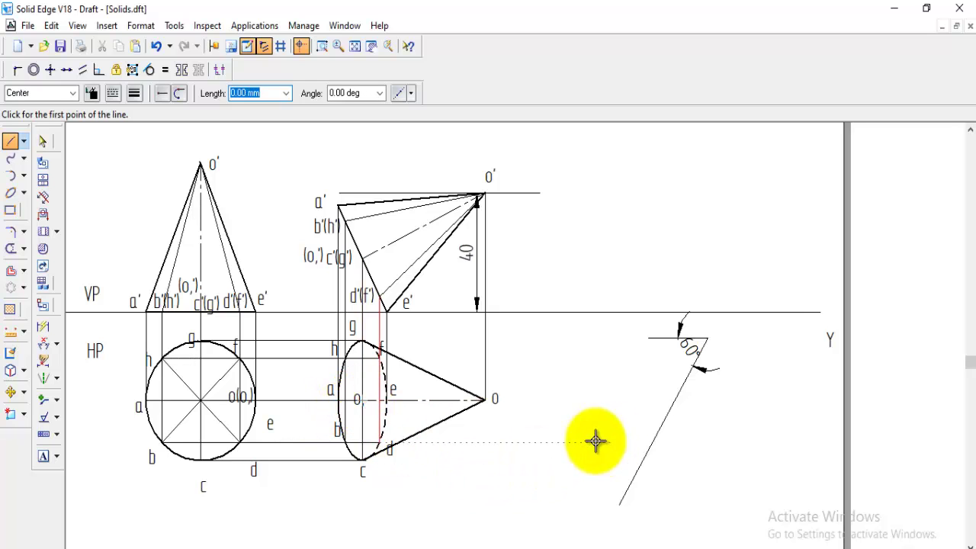
Step: Draw thin Normal-style lines inside the second top view's ellipse: from a along the axis, from f to b, and from h to d
click(13, 393)
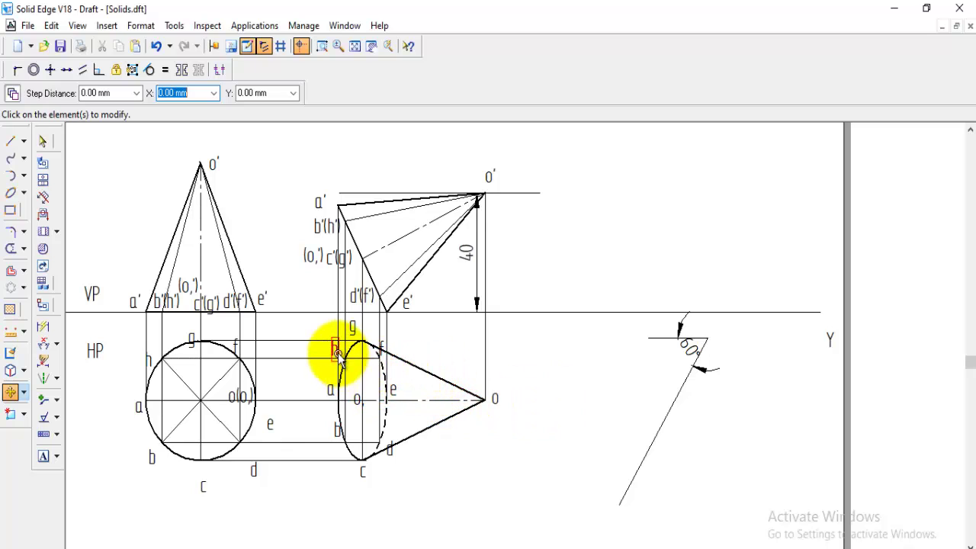
click(14, 144)
click(71, 93)
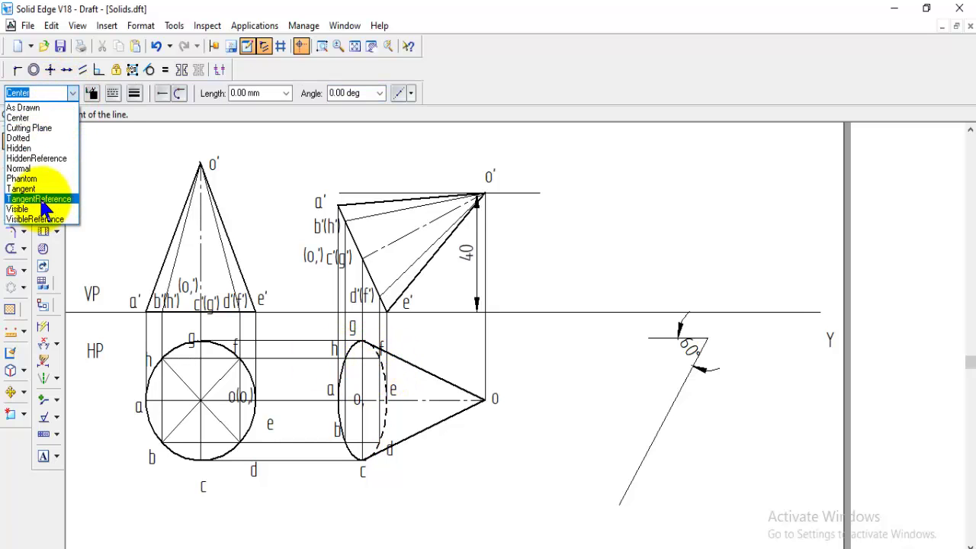
click(34, 169)
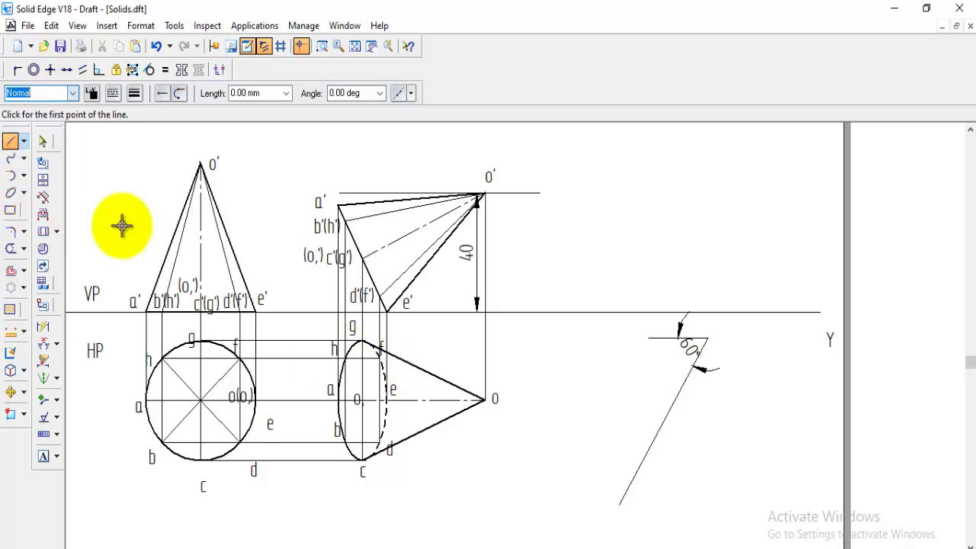
click(338, 399)
right_click(398, 378)
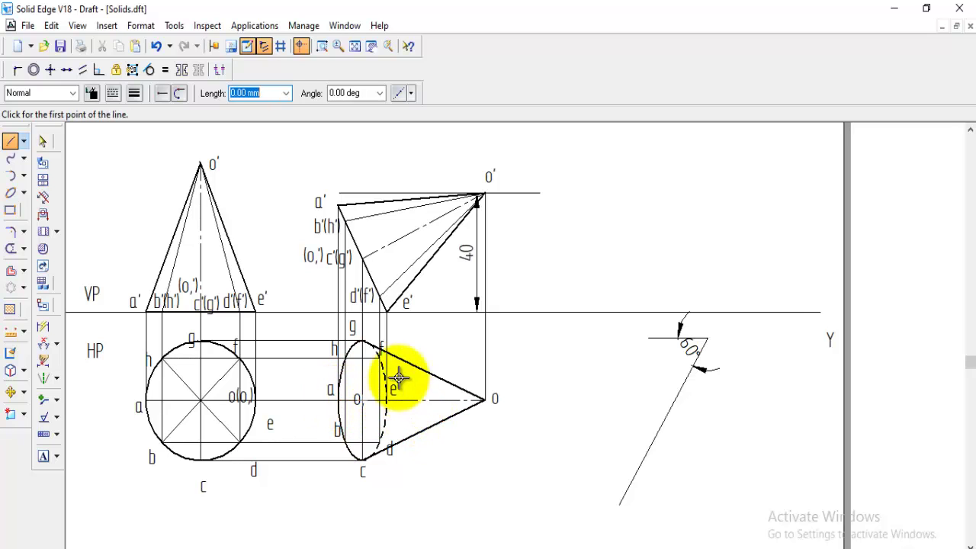
click(379, 354)
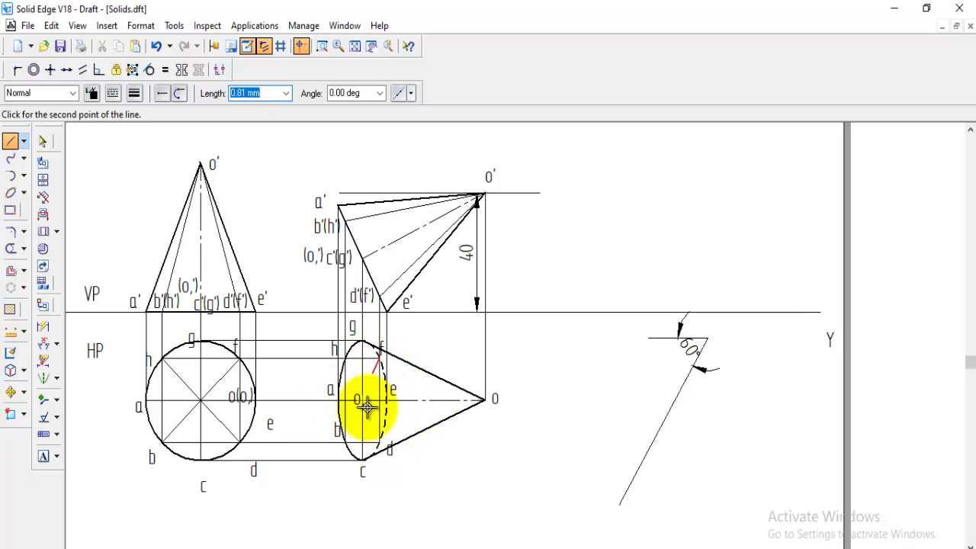
click(344, 441)
right_click(351, 350)
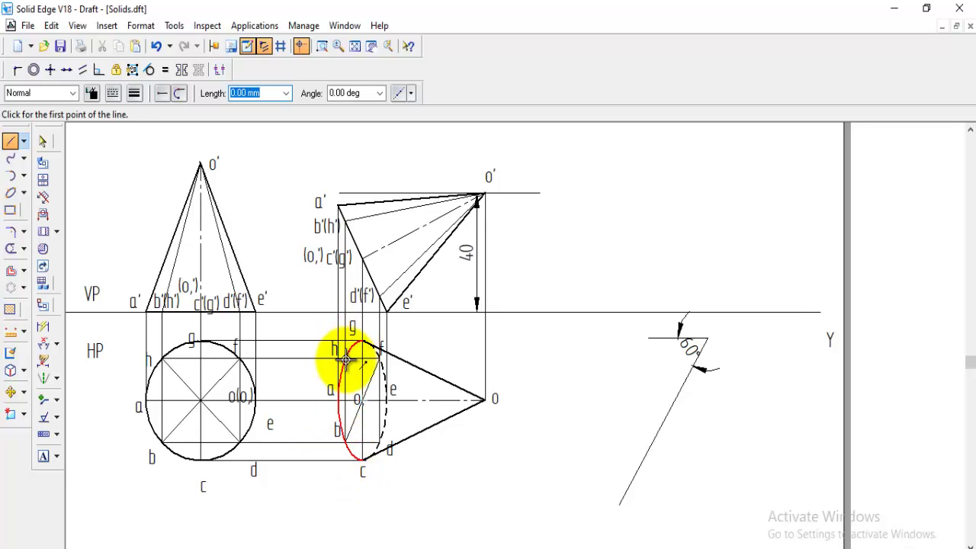
click(347, 358)
click(379, 443)
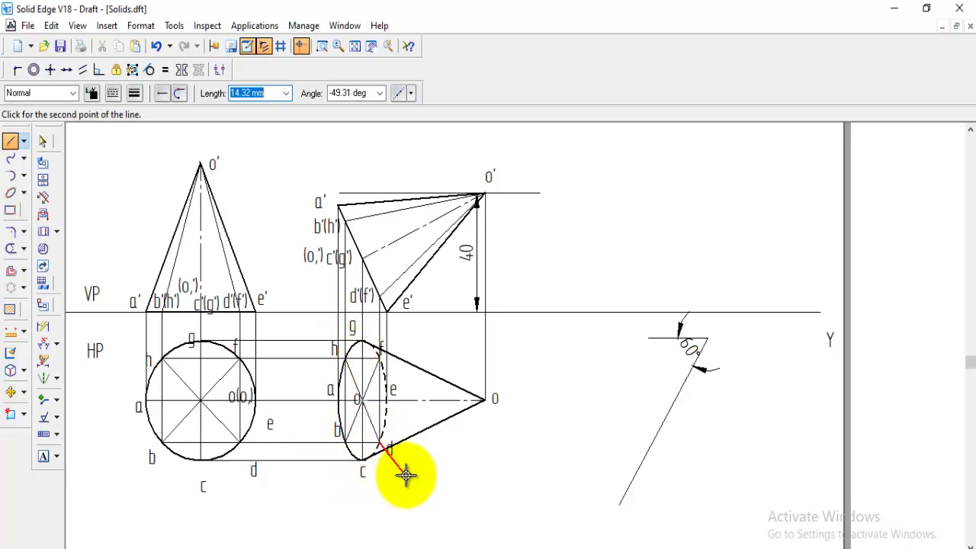
right_click(366, 326)
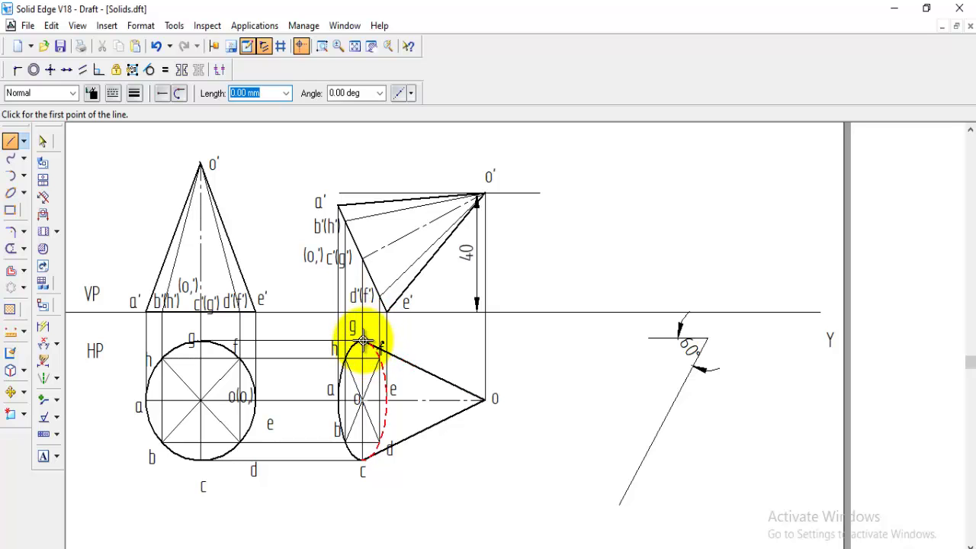
Step: Copy the second top view's cone outline, ellipse, axis and inner lines, placing the copy's apex on the 60° sloping line
click(11, 393)
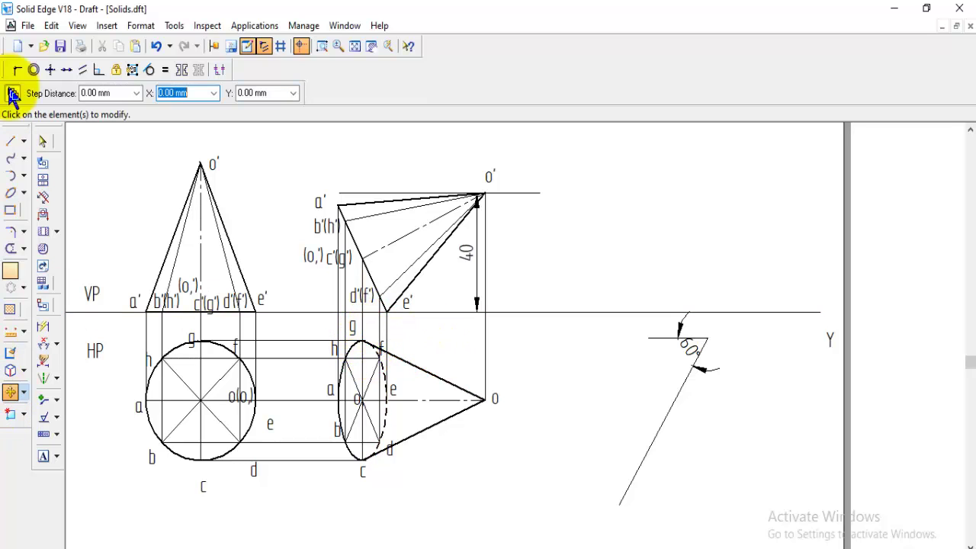
click(412, 376)
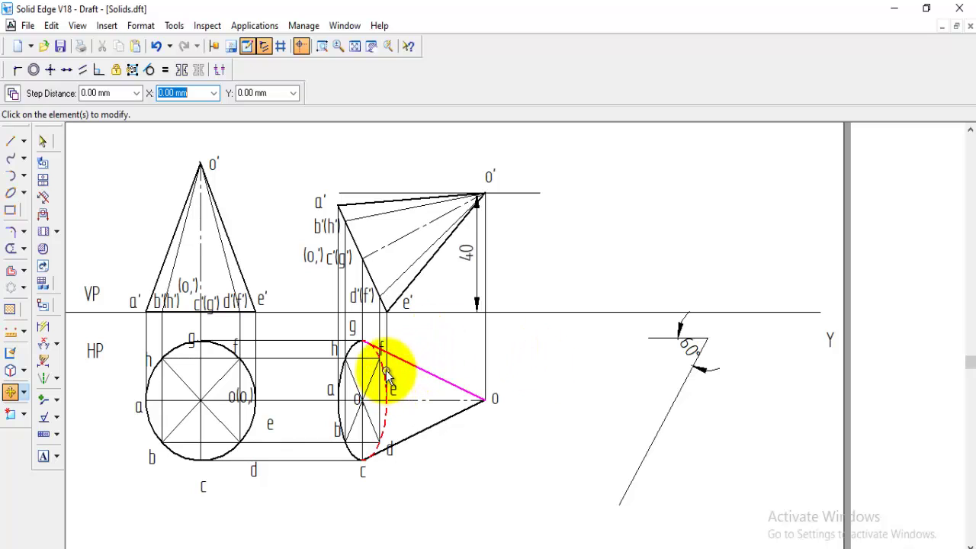
click(418, 401)
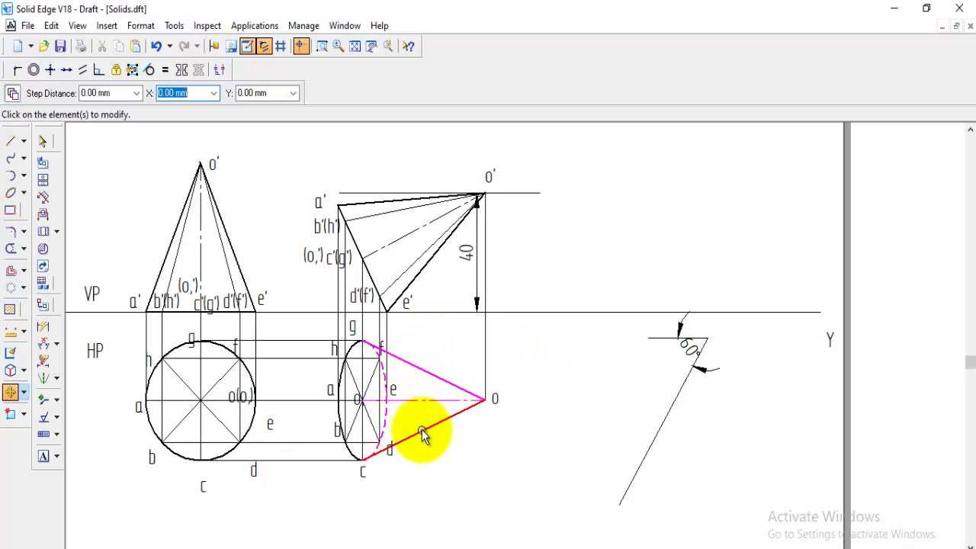
click(422, 433)
click(348, 447)
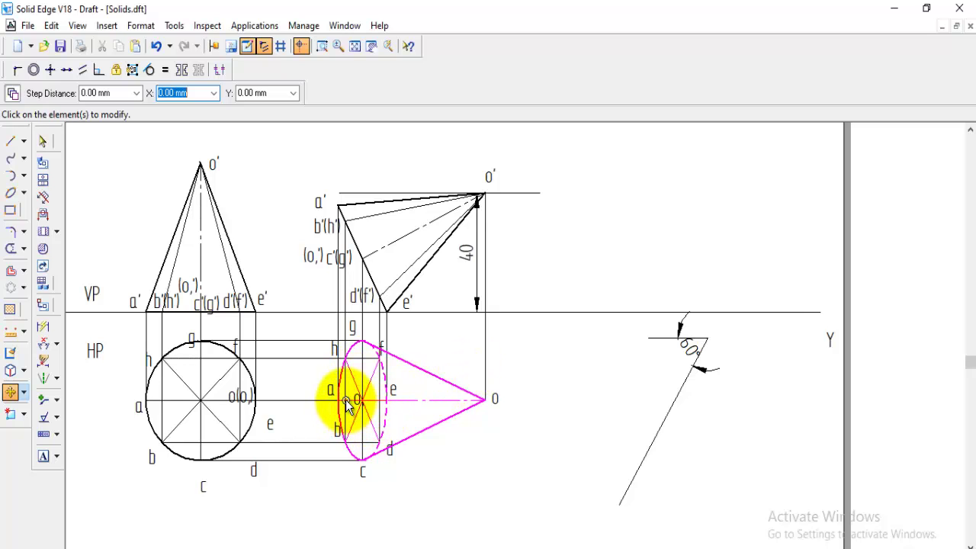
right_click(496, 448)
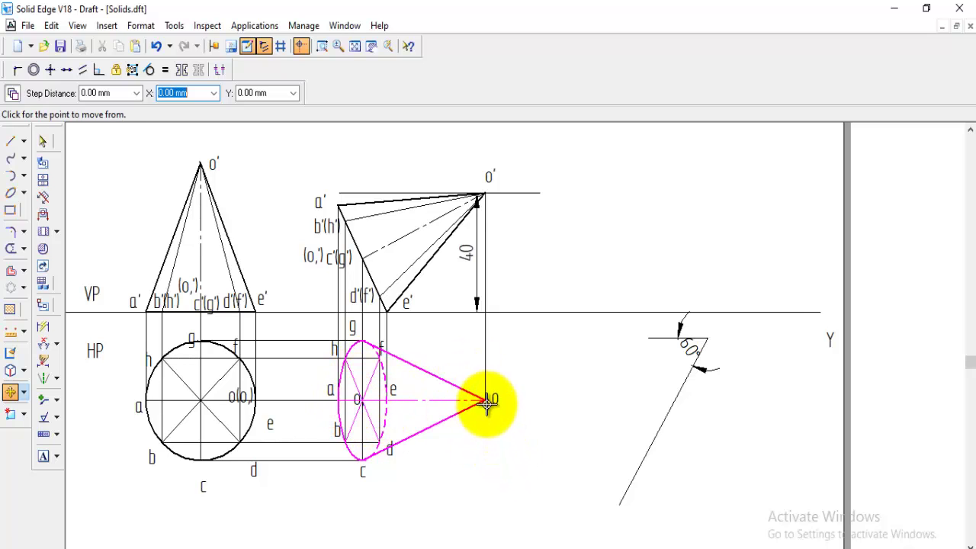
click(484, 400)
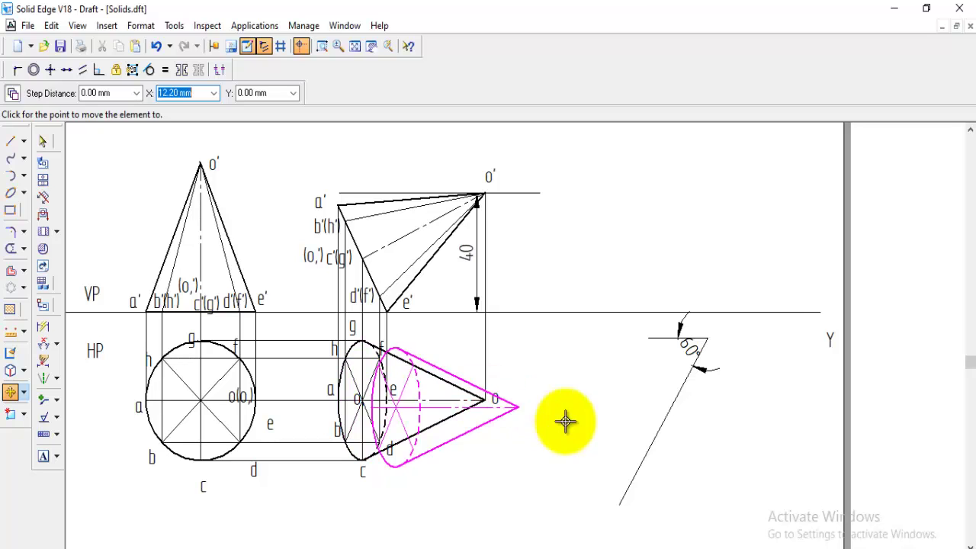
click(689, 374)
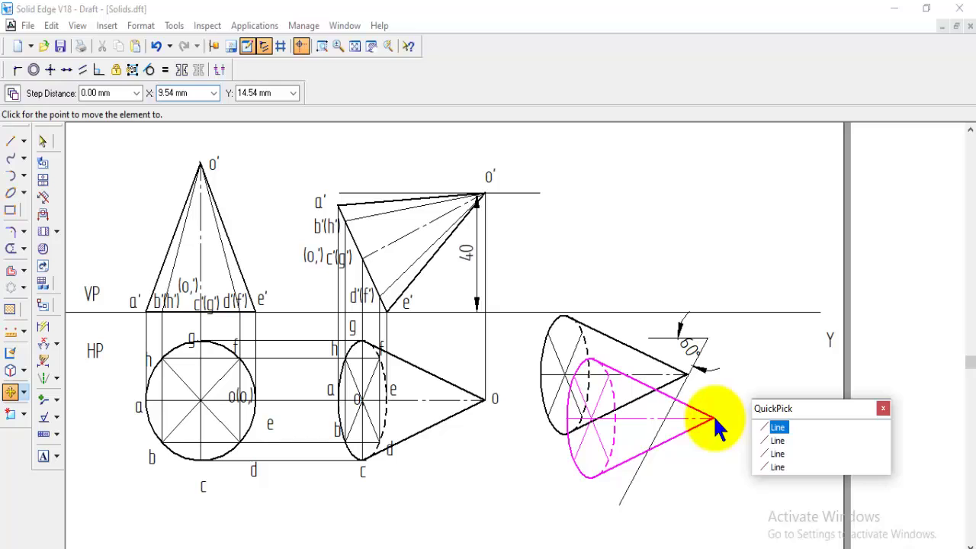
Step: Rotate the copied cone 60° about its apex so that its axis lies along the sloping line
click(24, 392)
click(64, 412)
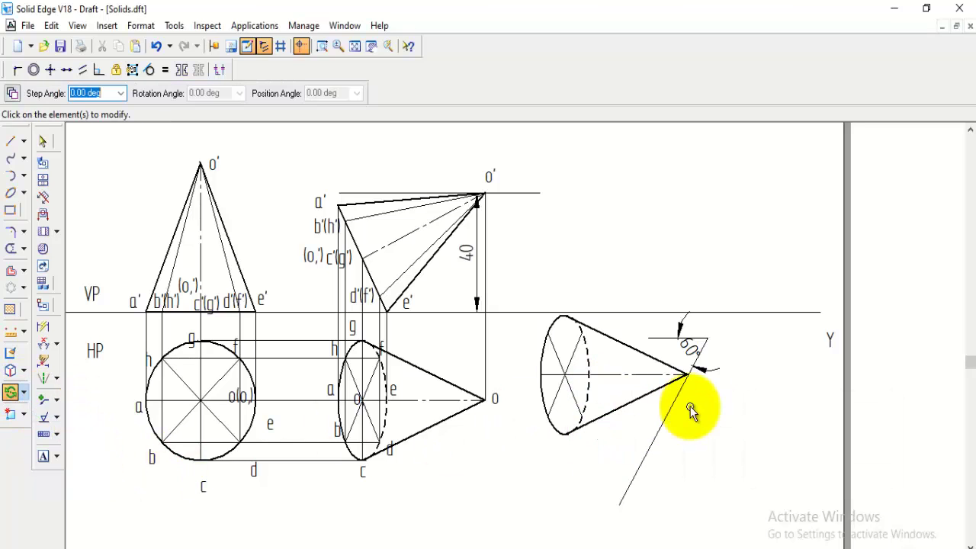
drag(515, 288, 763, 488)
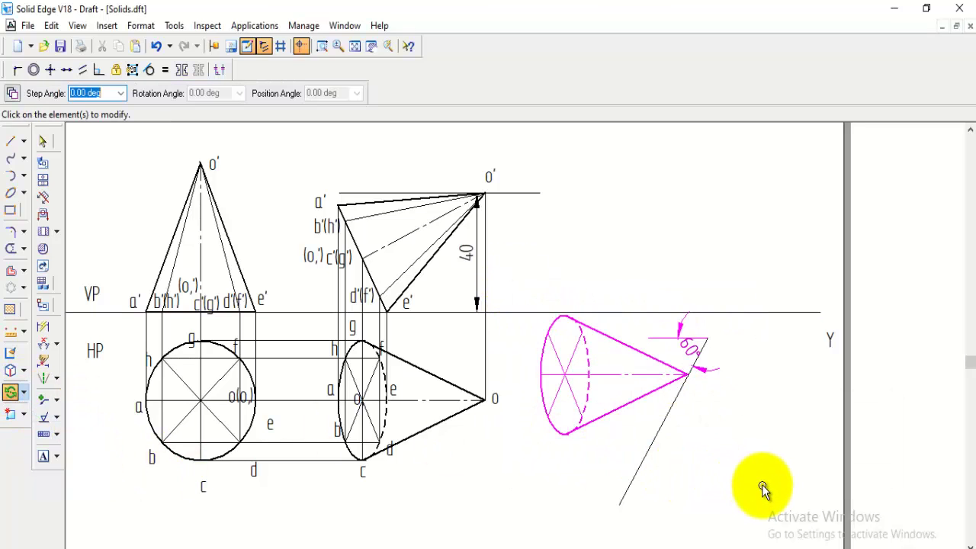
right_click(759, 421)
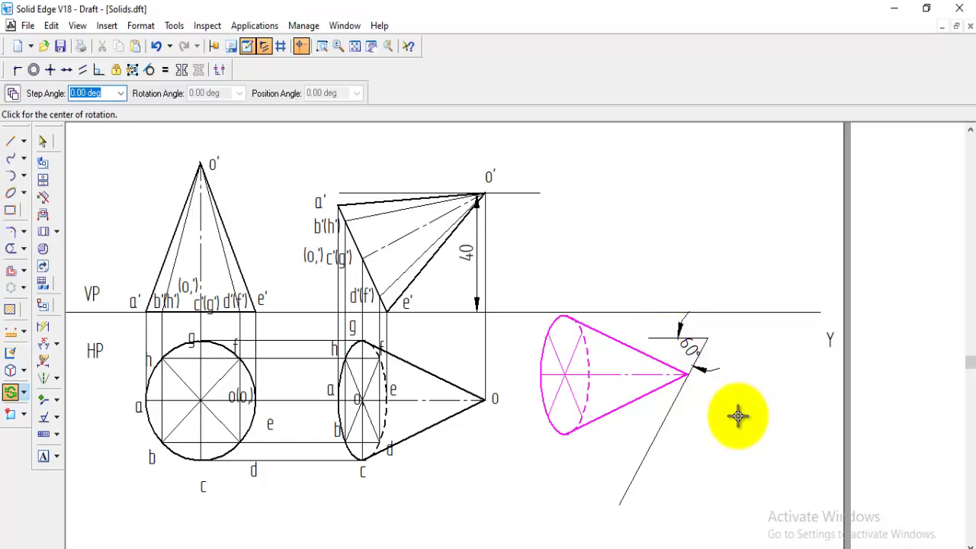
click(686, 373)
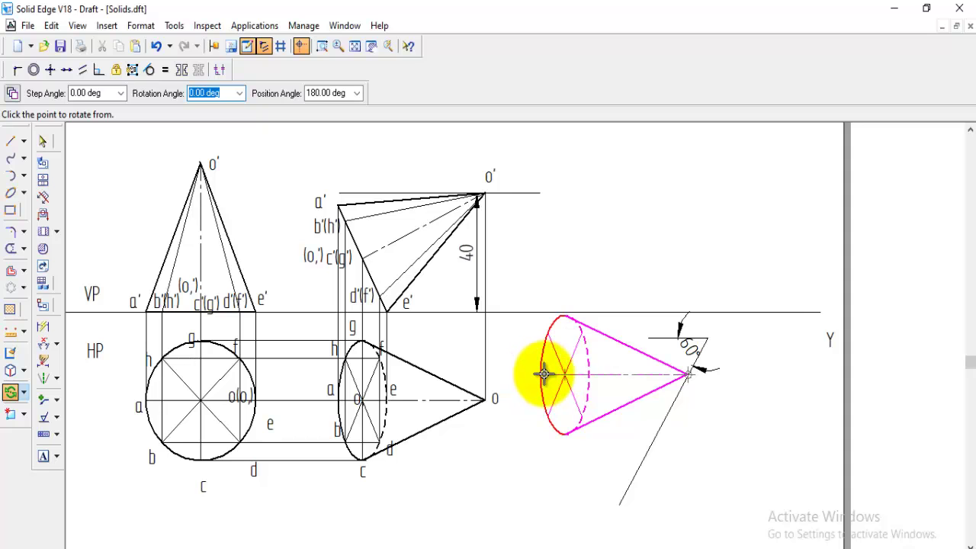
click(538, 374)
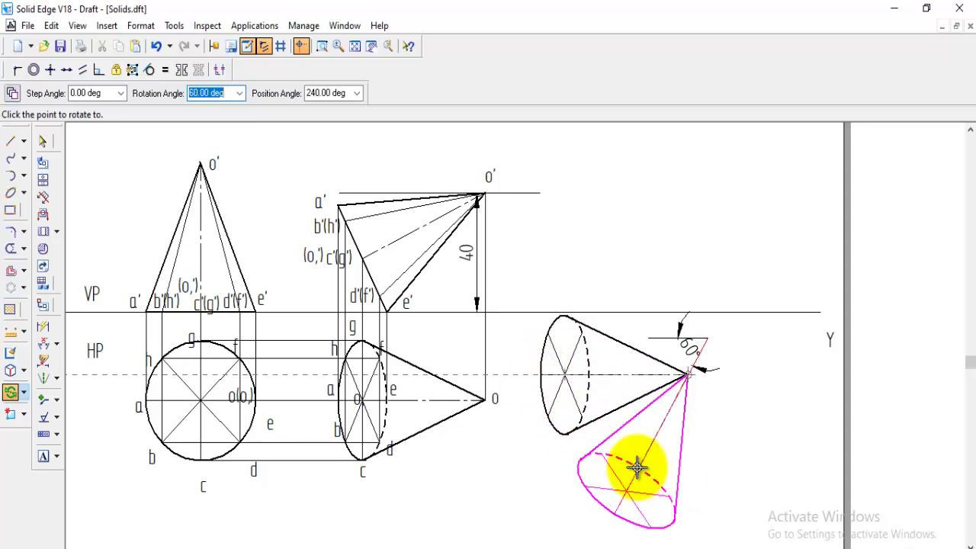
click(635, 464)
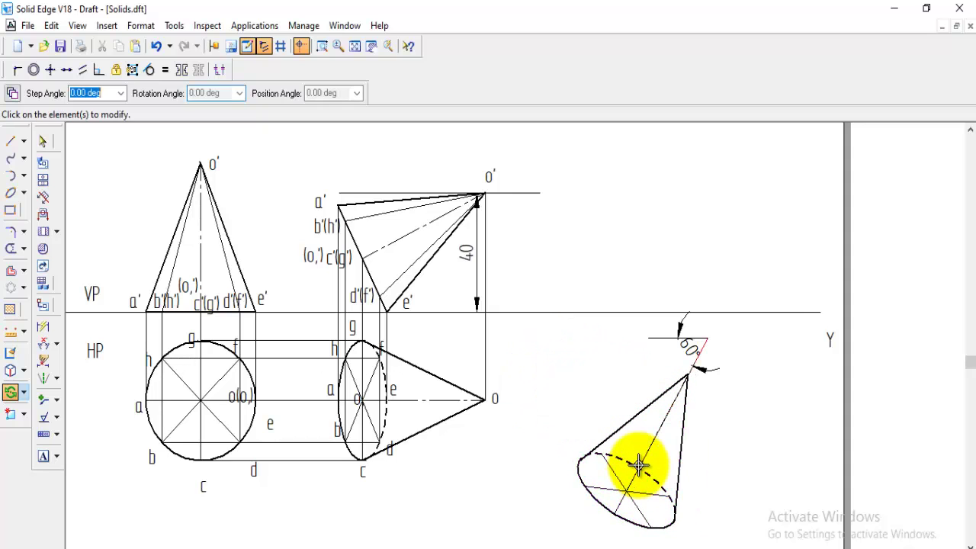
Step: Copy the labels o and e from the second top view to the rotated cone's apex and base
click(10, 395)
click(65, 400)
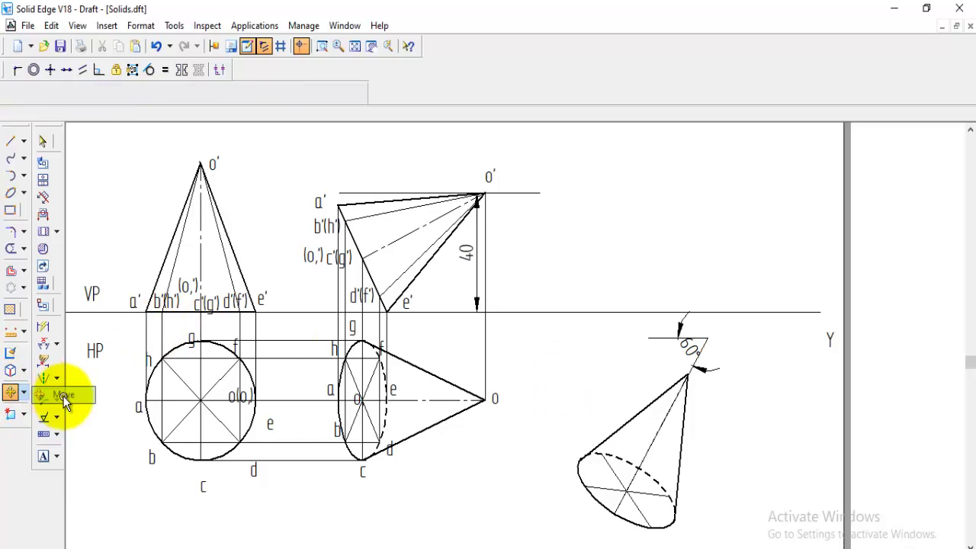
click(509, 392)
click(497, 398)
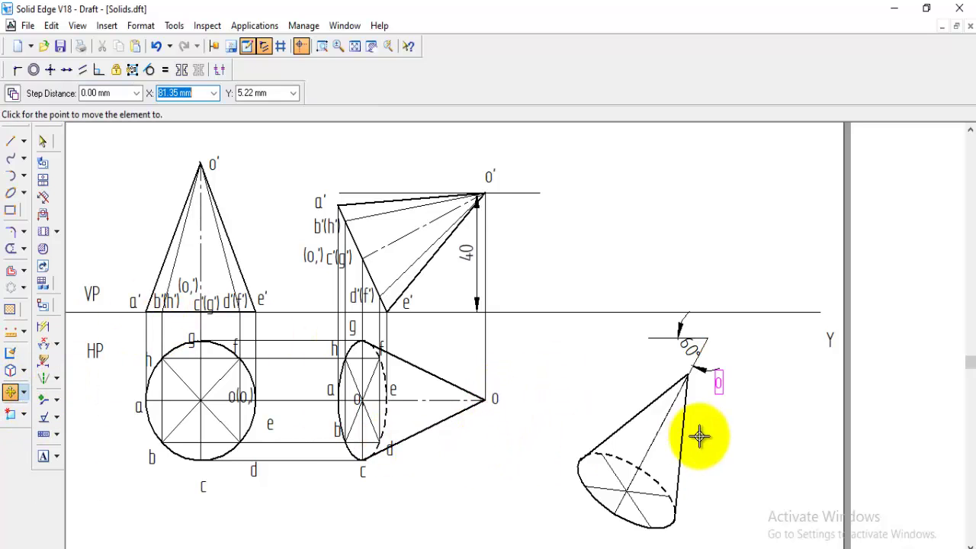
click(712, 446)
click(382, 350)
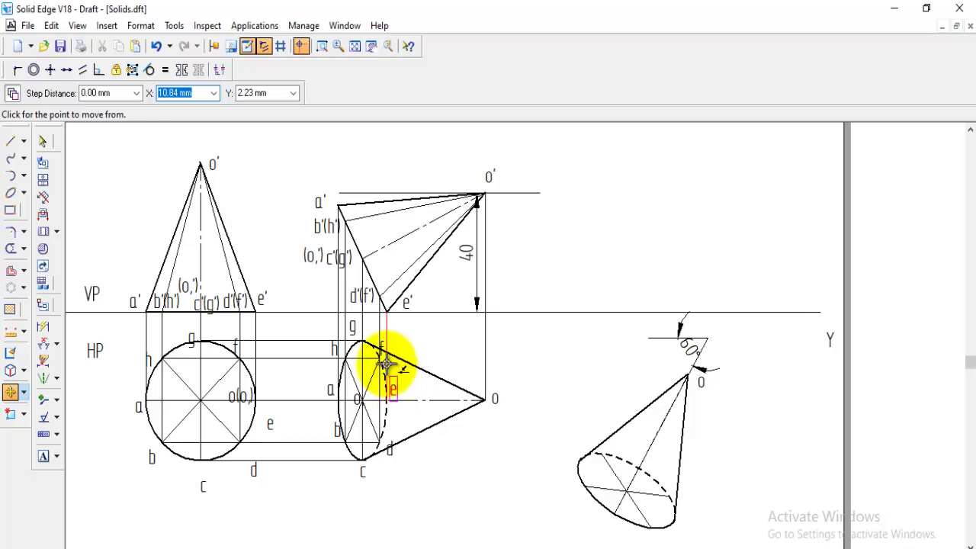
click(384, 356)
click(647, 439)
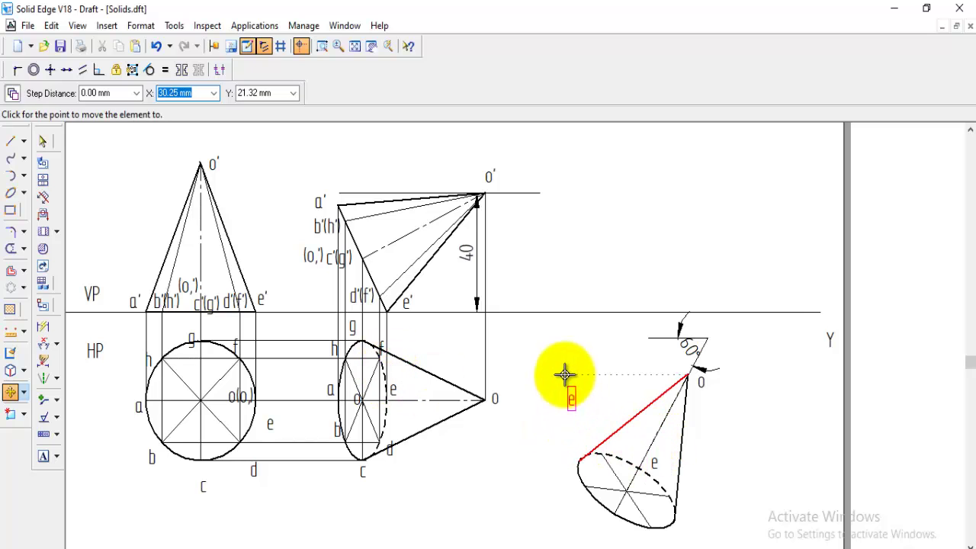
Step: Copy the labels f and g from the second top view to their matching points on the rotated ellipse
click(384, 347)
click(383, 348)
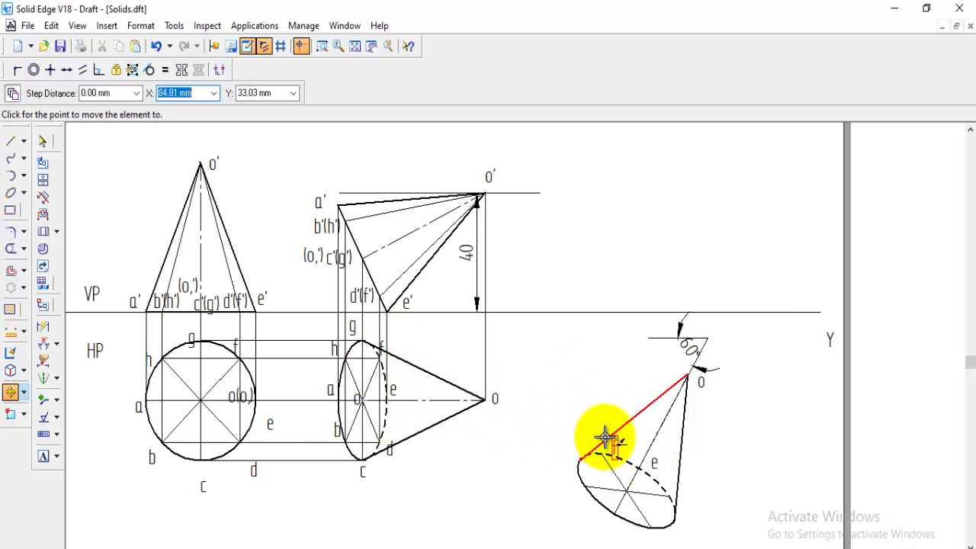
click(580, 394)
click(347, 327)
click(330, 331)
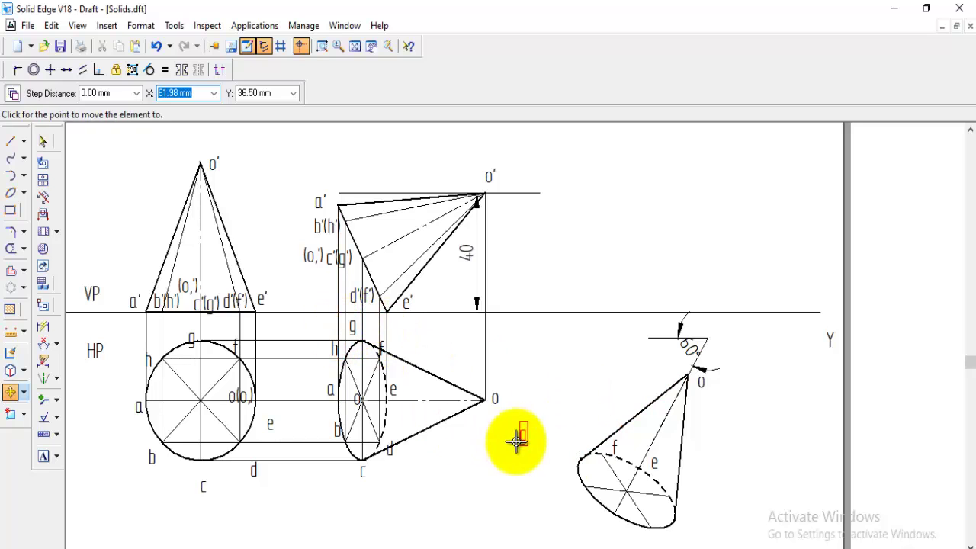
click(564, 461)
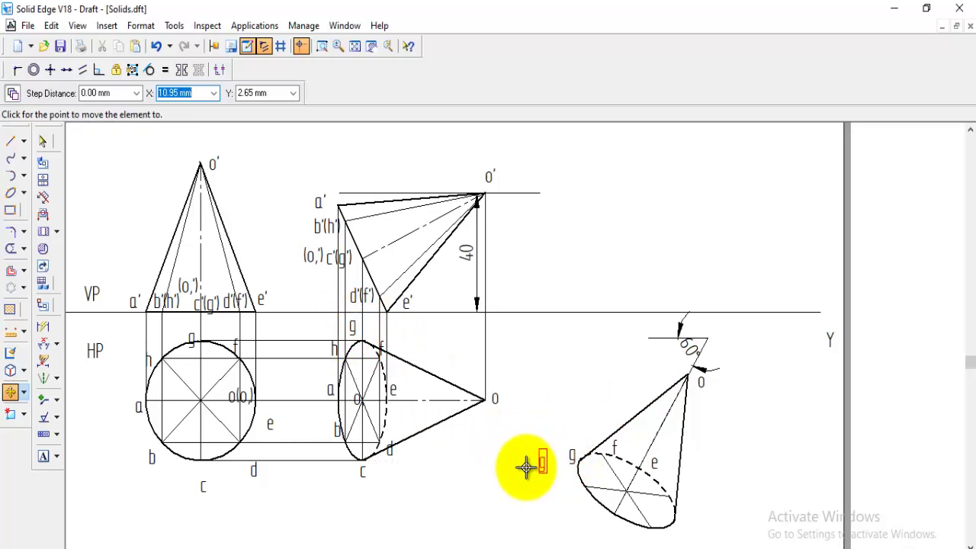
Step: Copy the labels h and a from the second top view to their matching points on the rotated ellipse
click(334, 352)
click(333, 353)
click(551, 480)
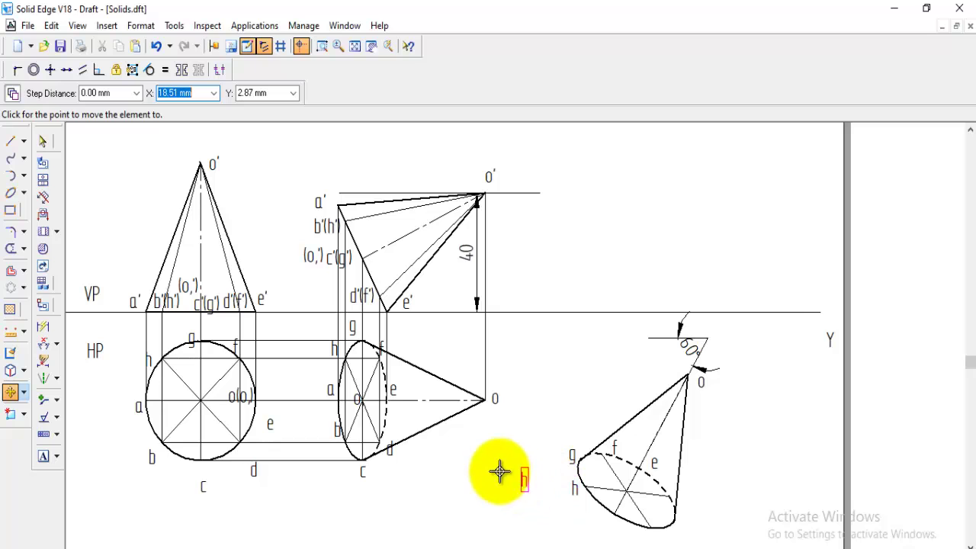
click(328, 395)
click(328, 395)
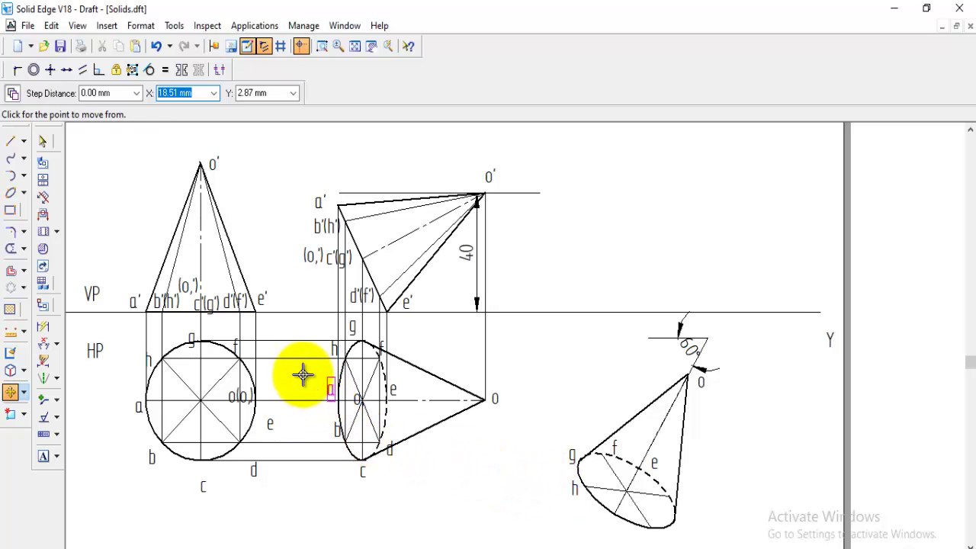
click(581, 508)
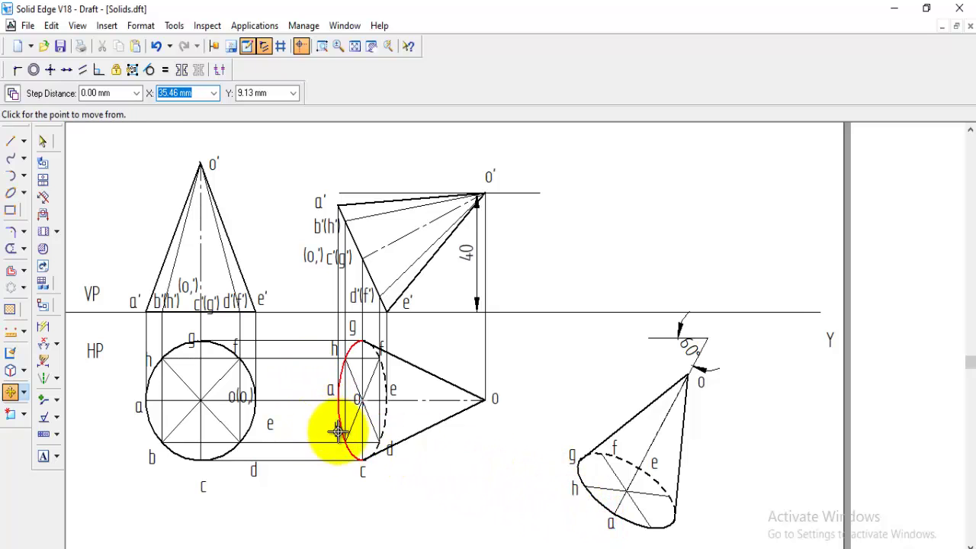
Step: Copy the labels b and c from the second top view to their matching points on the rotated ellipse
key(Escape)
click(338, 430)
click(338, 430)
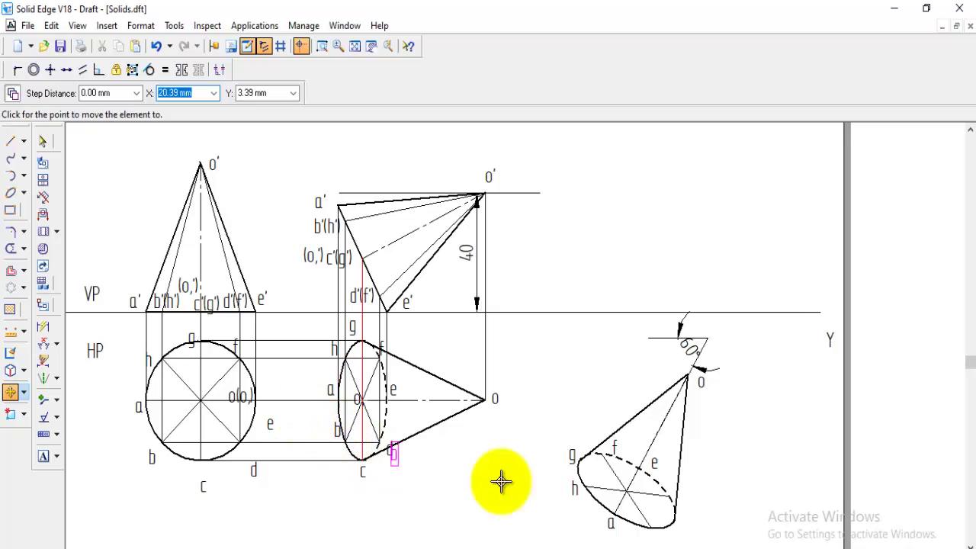
click(624, 521)
click(344, 467)
click(344, 467)
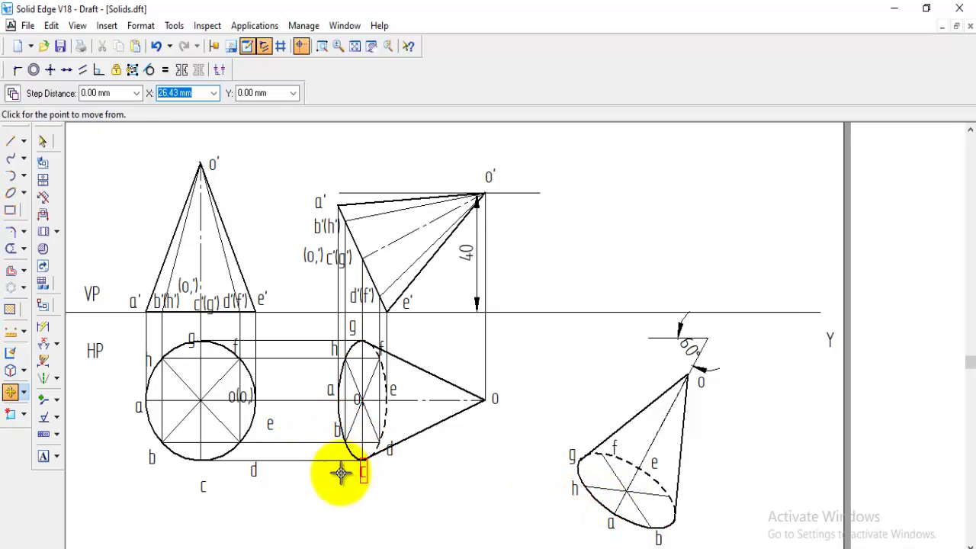
click(670, 525)
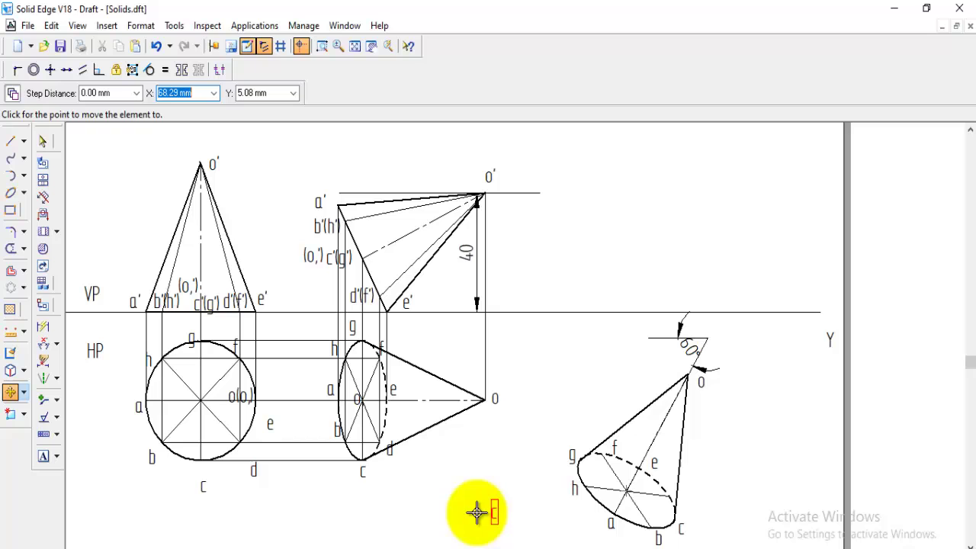
Step: Copy the label d and the base-centre label from the second top view to their matching points on the rotated cone
click(390, 464)
click(389, 471)
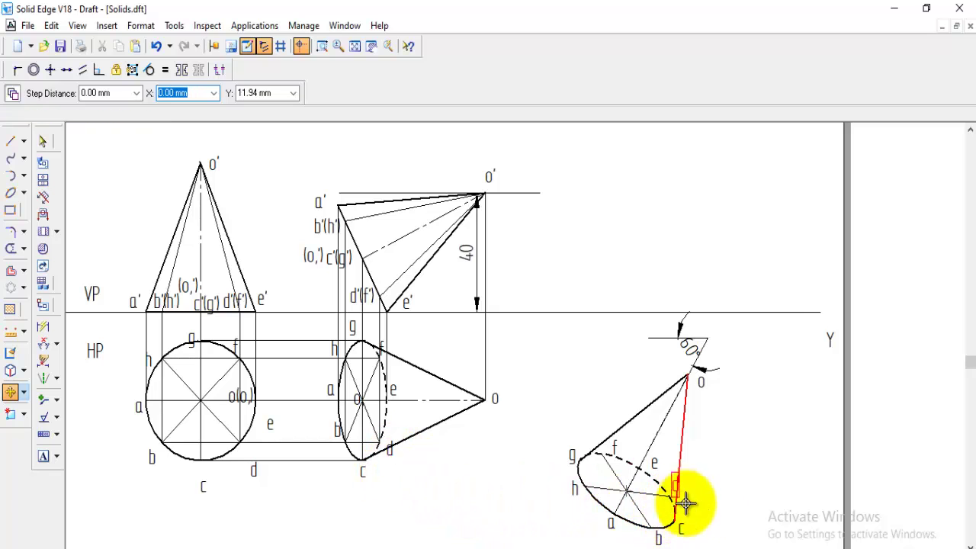
click(675, 497)
click(354, 405)
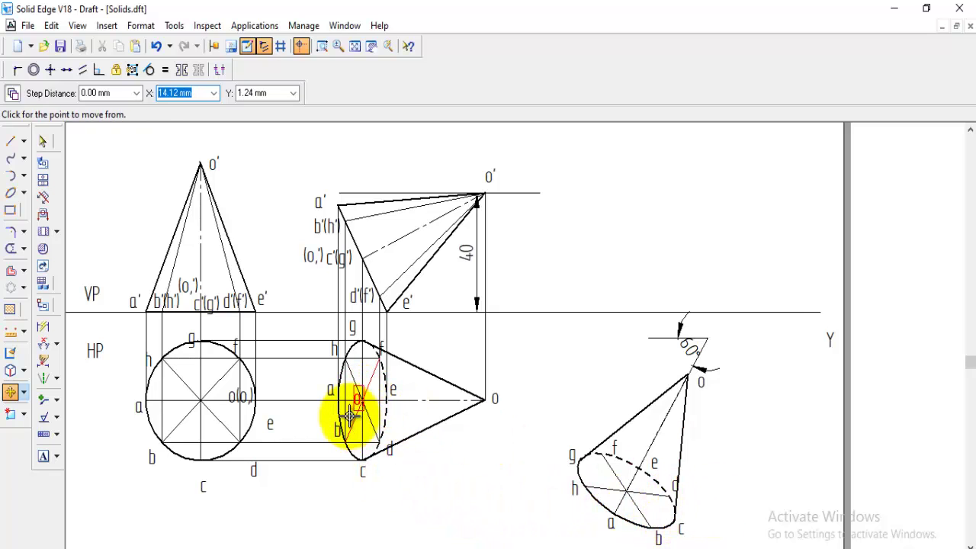
click(352, 411)
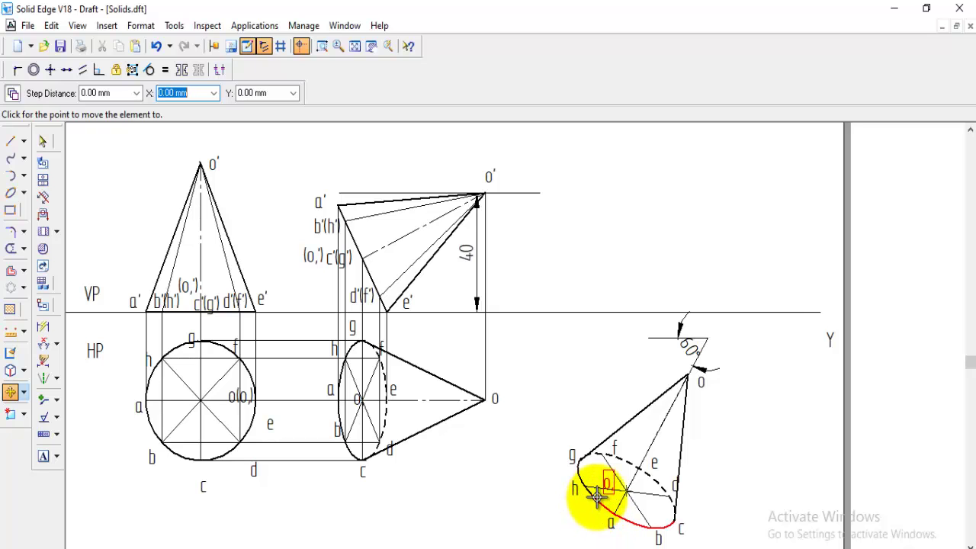
click(597, 497)
Step: Draw a vertical projector up from point a of the rotated top view and a horizontal line across to a' in the second front view
click(10, 142)
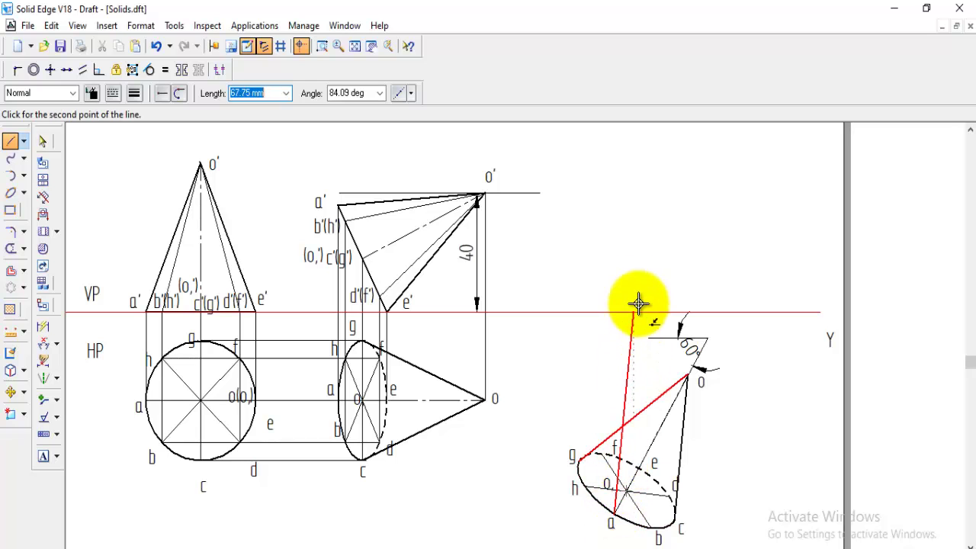
click(615, 206)
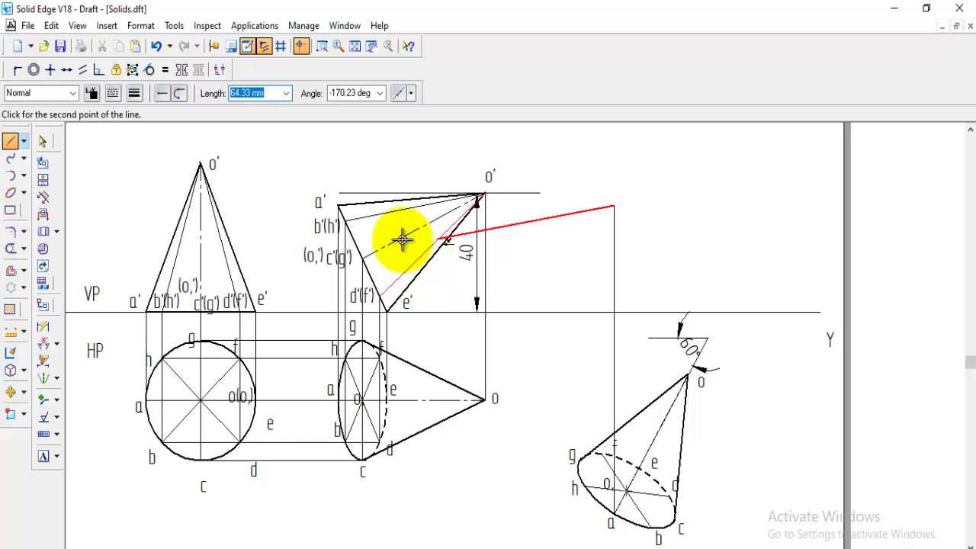
click(337, 205)
key(Escape)
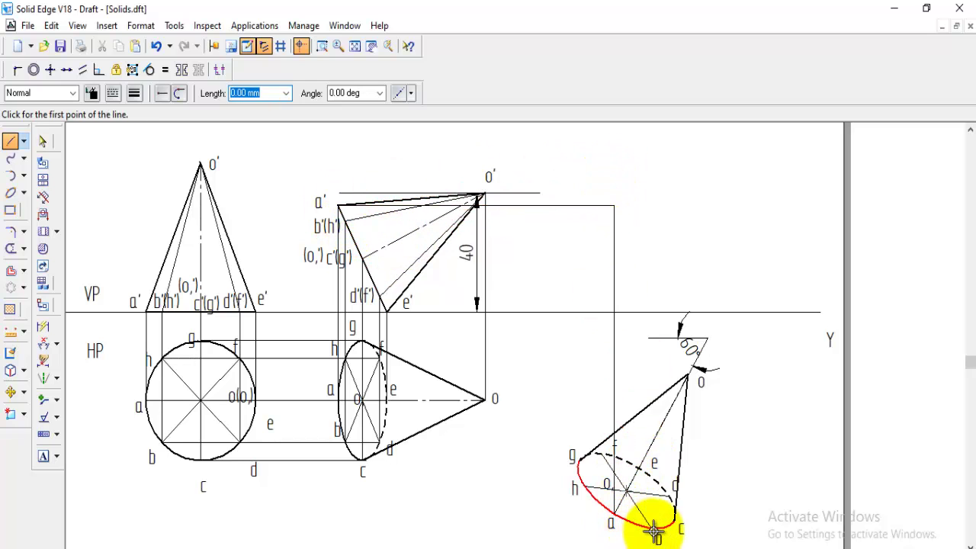
Step: Draw a vertical projector up from point b of the rotated ellipse and a horizontal line across to b'(h') in the second front view
click(652, 526)
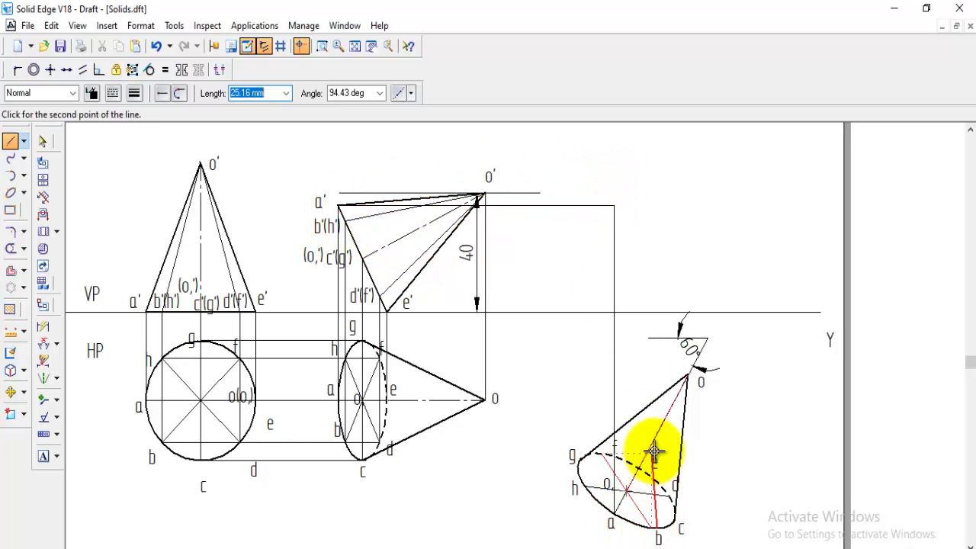
key(Escape)
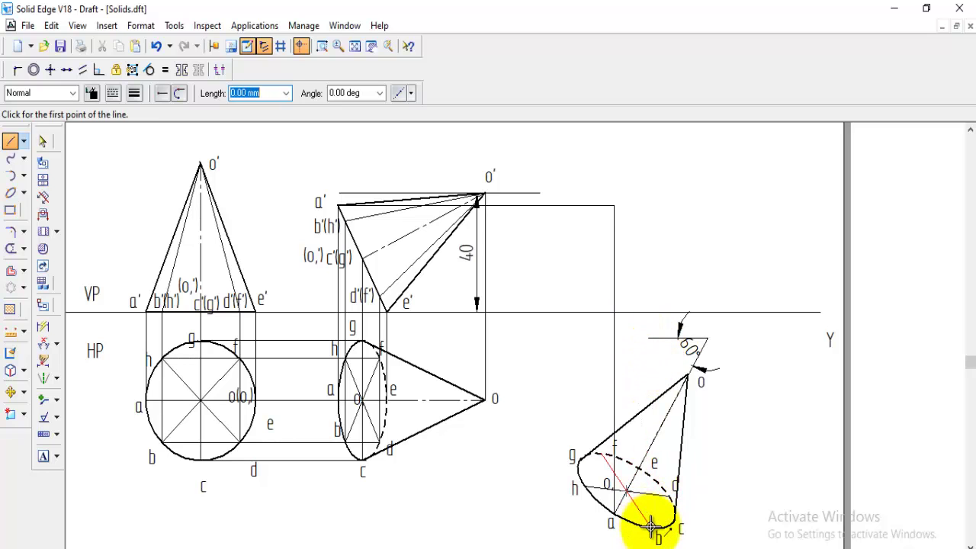
click(652, 527)
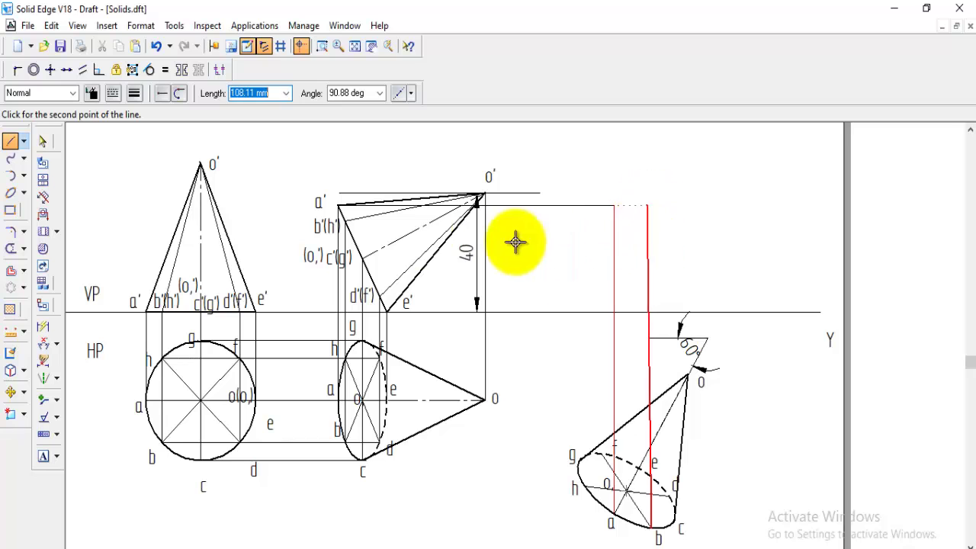
click(652, 221)
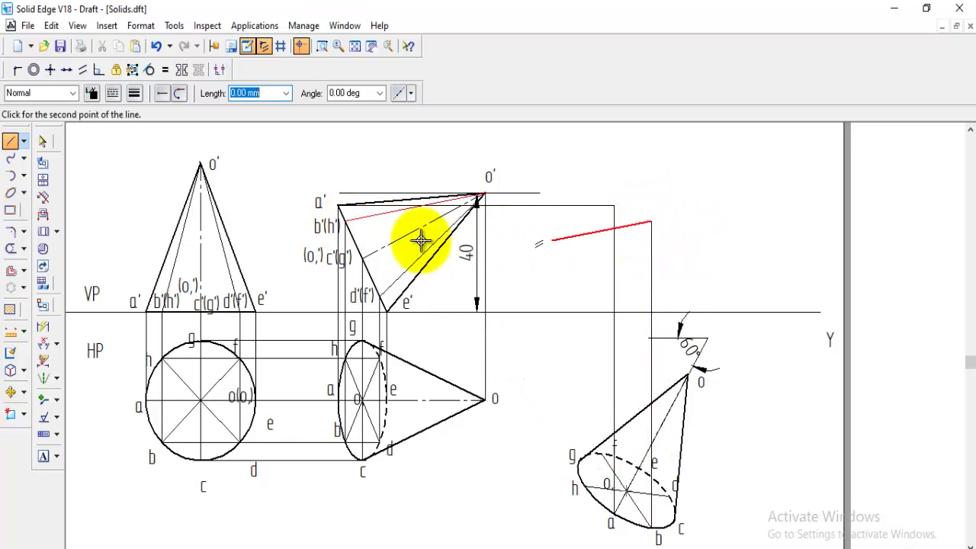
click(343, 221)
right_click(610, 335)
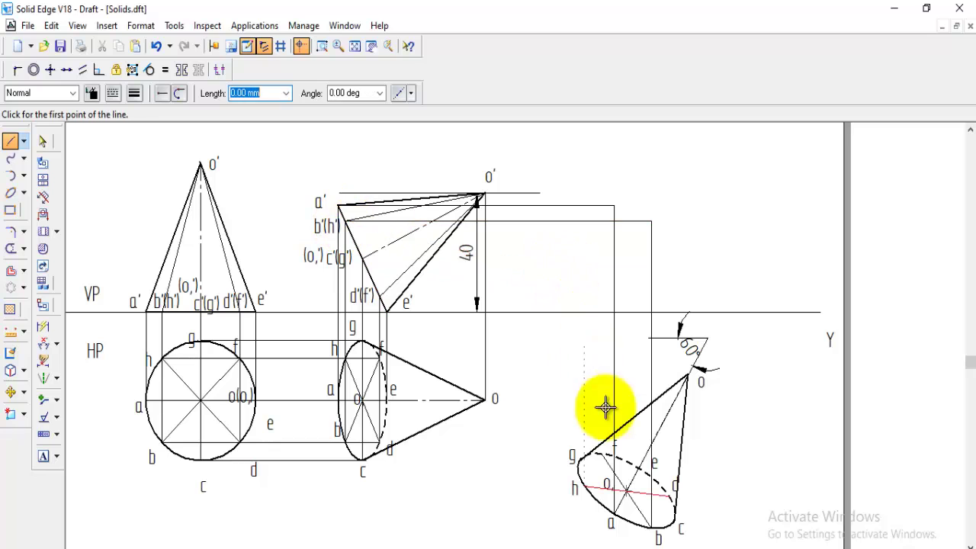
Step: Project points c and d of the rotated ellipse vertically upward and connect them horizontally to c'(g') and d'(f') in the second front view
click(675, 526)
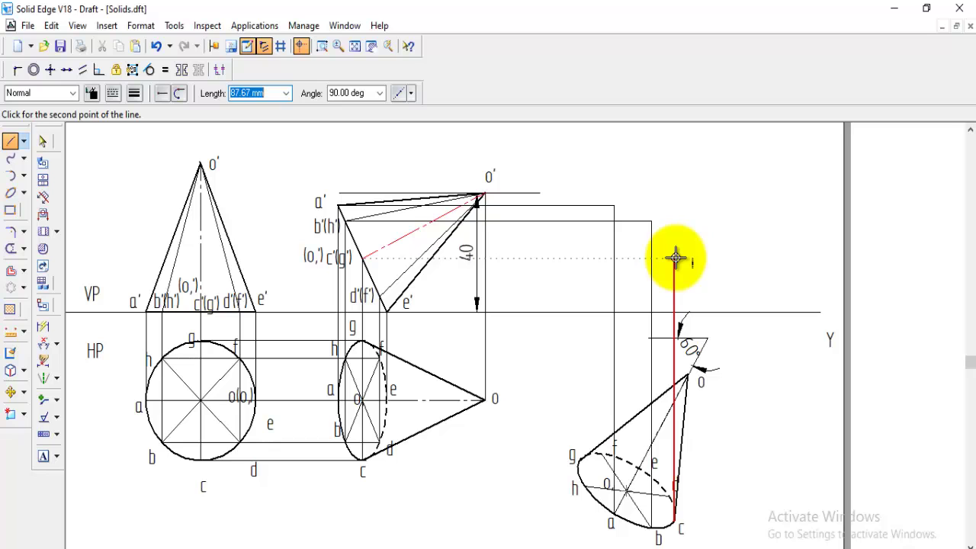
click(675, 258)
click(363, 259)
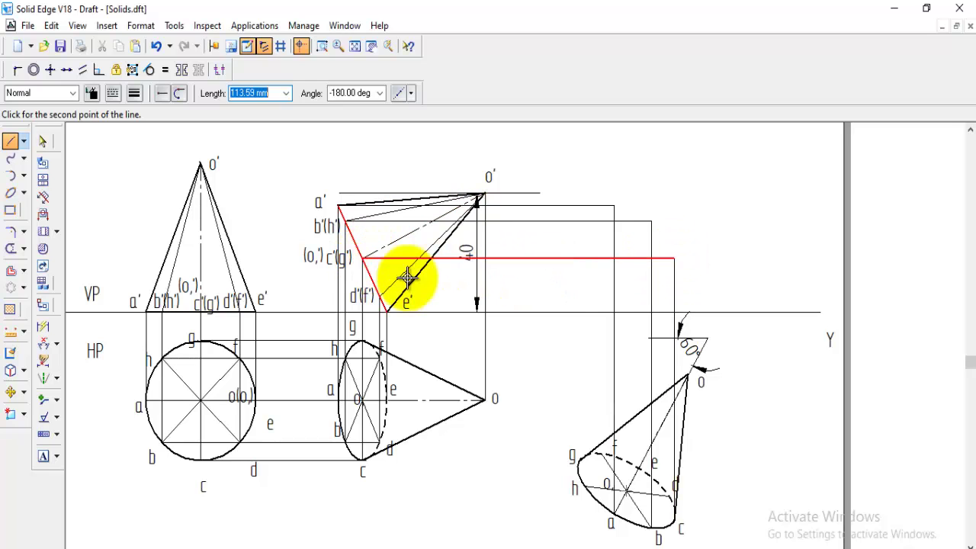
right_click(403, 272)
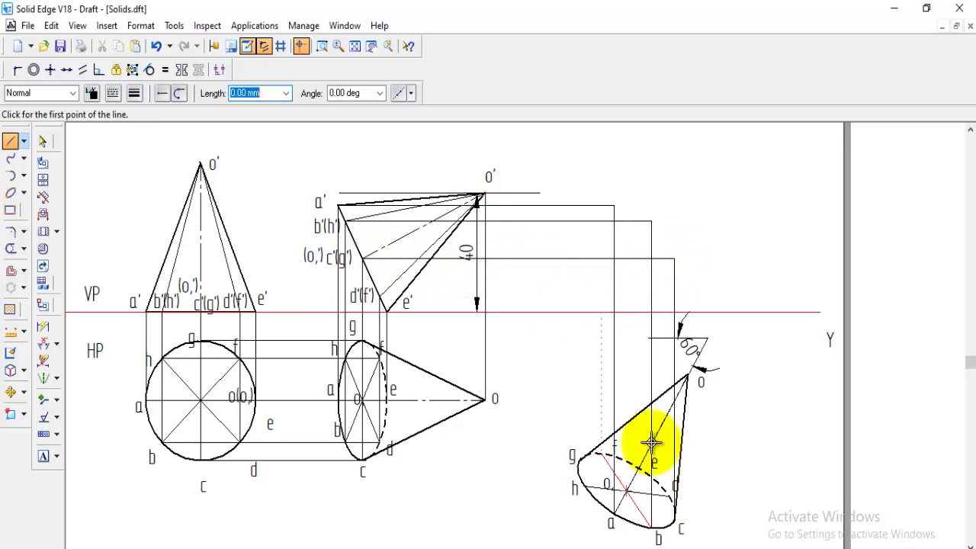
click(669, 497)
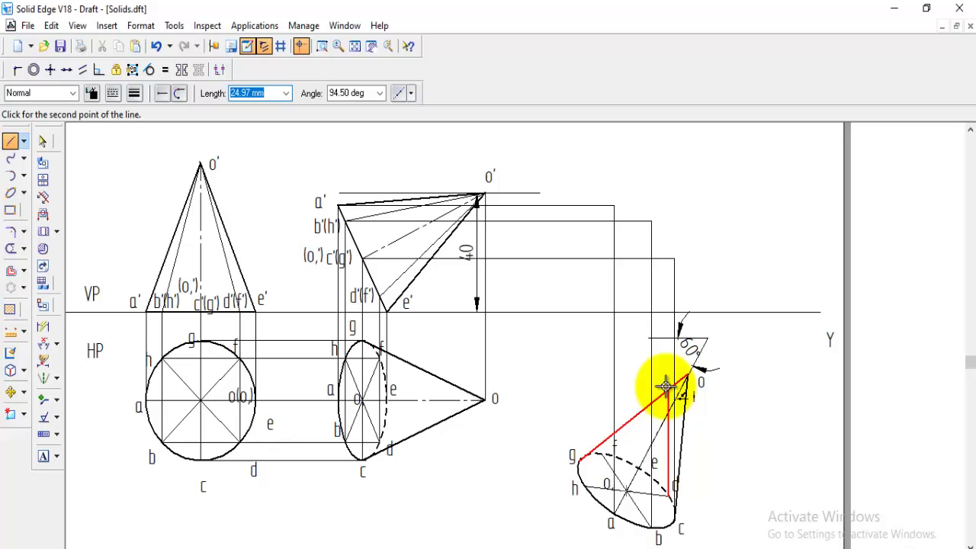
click(669, 296)
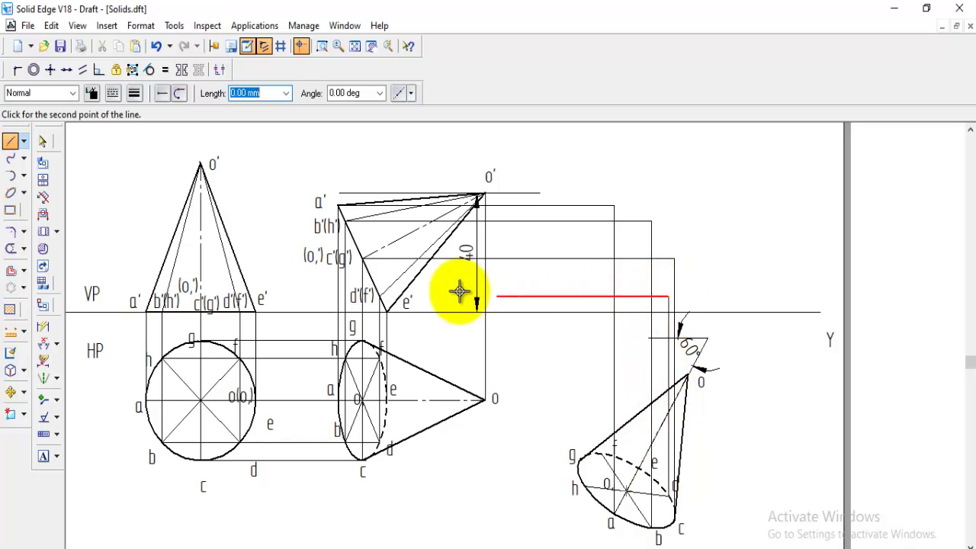
click(381, 298)
right_click(397, 305)
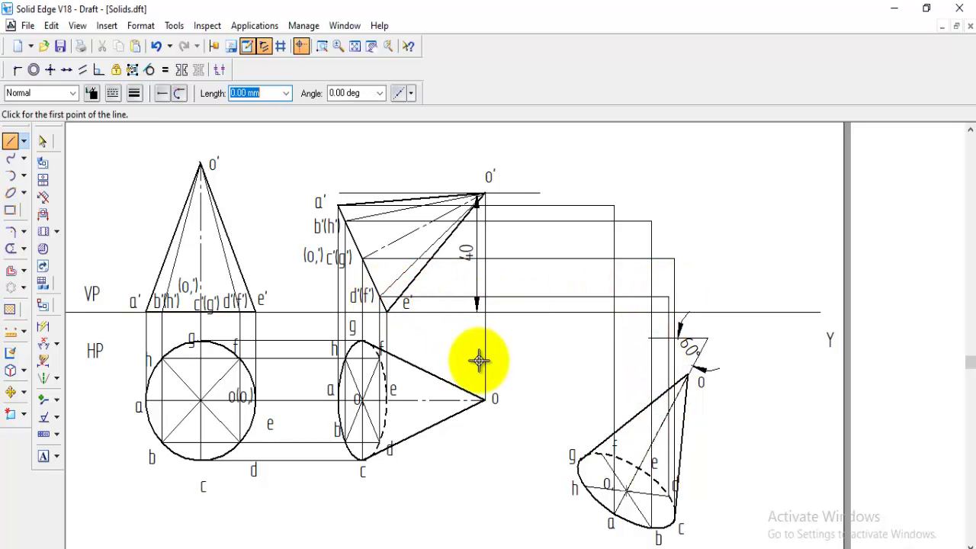
Step: Draw vertical projectors from point e up to the XY line and from point f up to the horizontal line through d'(f')
click(639, 467)
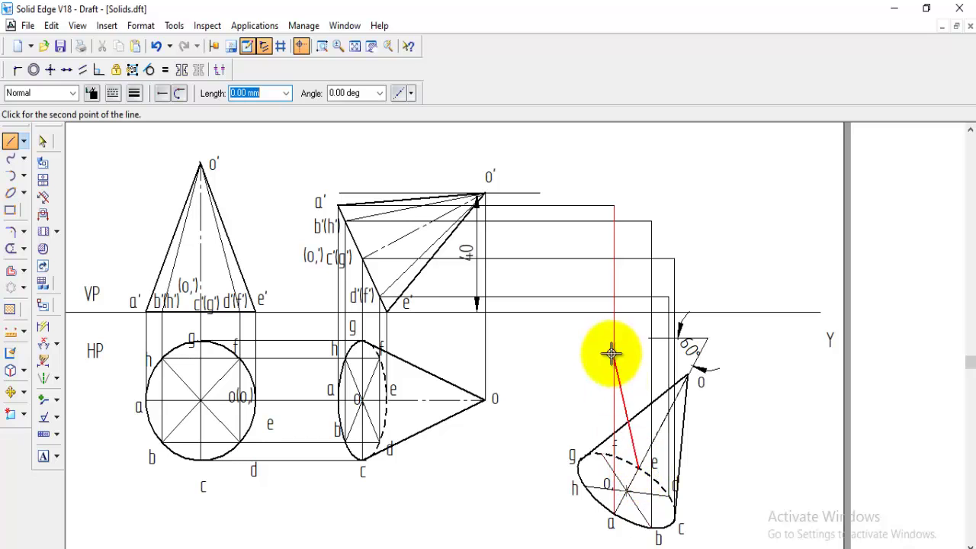
click(638, 311)
right_click(564, 339)
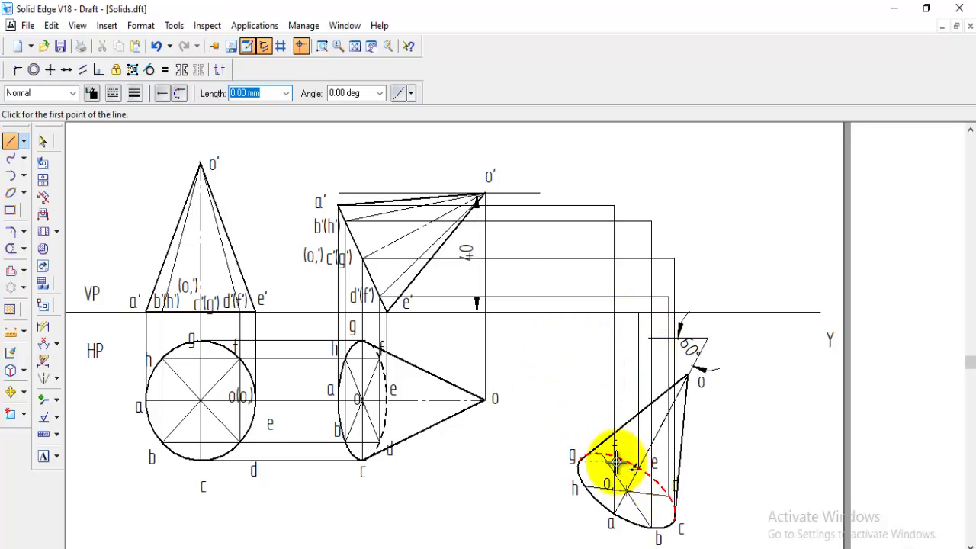
click(603, 455)
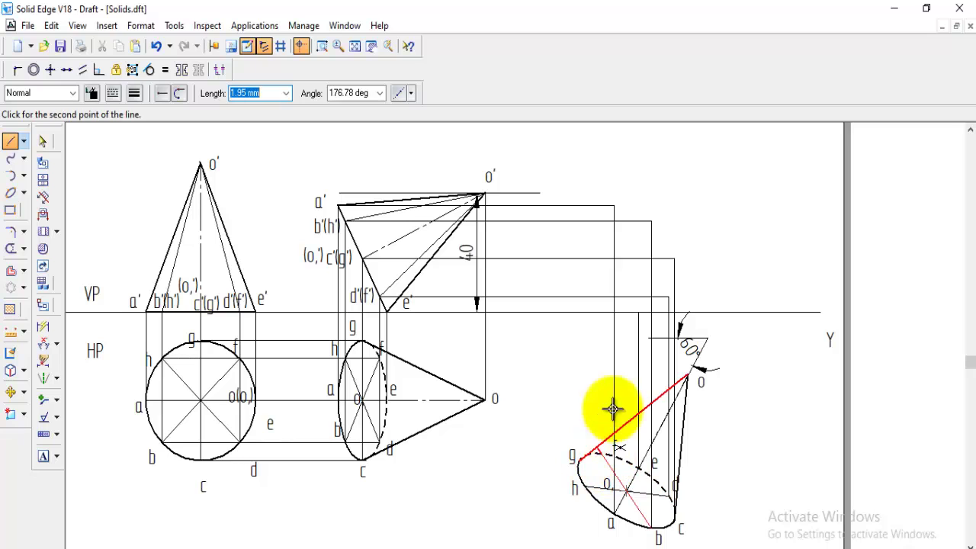
click(603, 299)
right_click(576, 381)
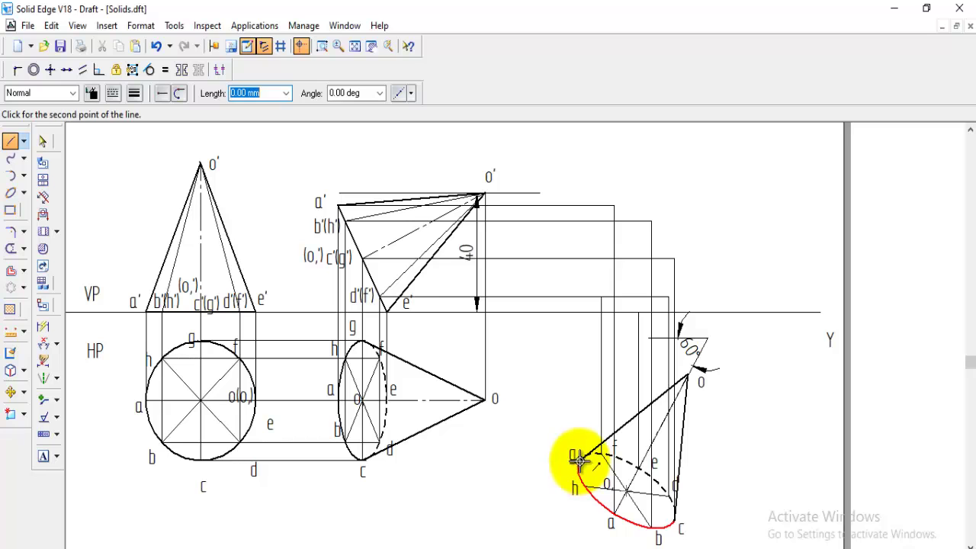
Step: Draw vertical projectors from g and the base centre up to the c'(g') level line, and from h up to the b'(h') level line
click(582, 260)
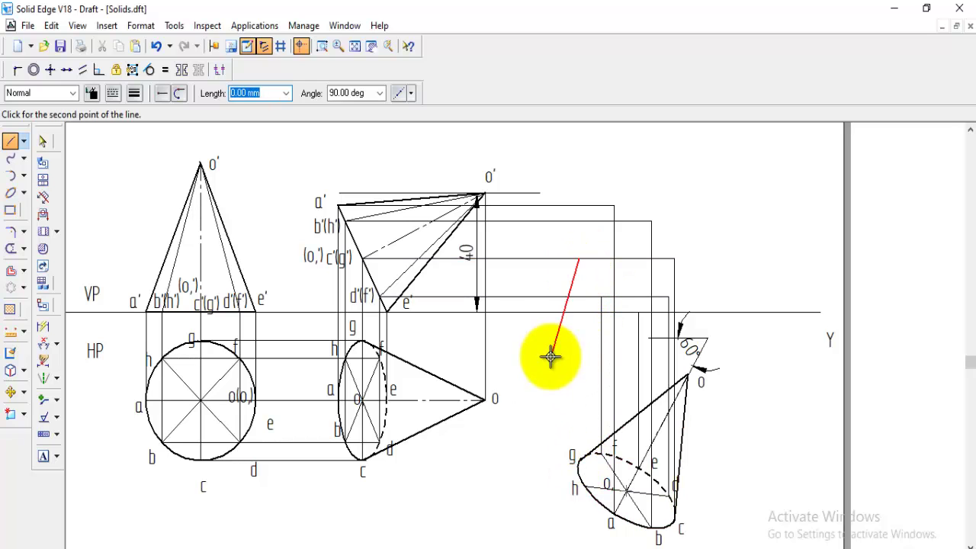
right_click(592, 479)
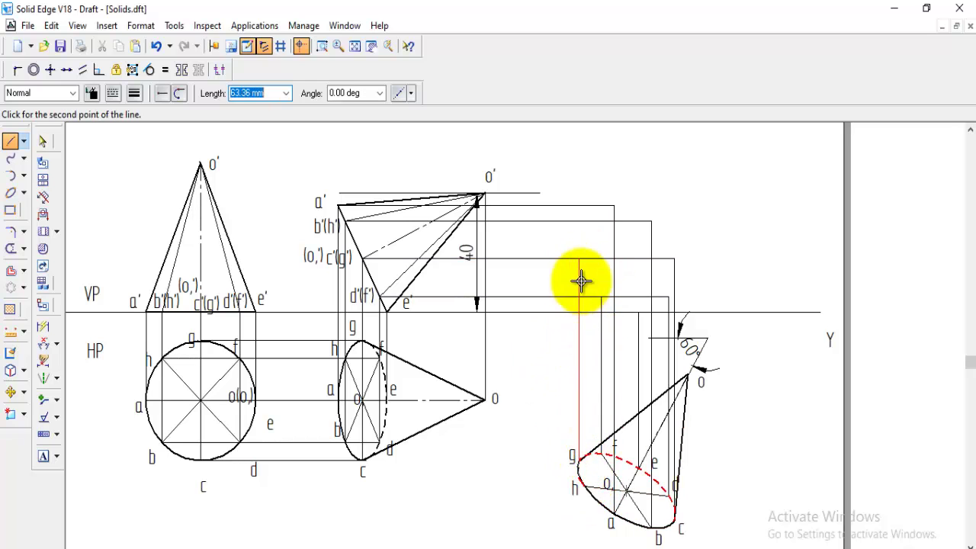
click(584, 221)
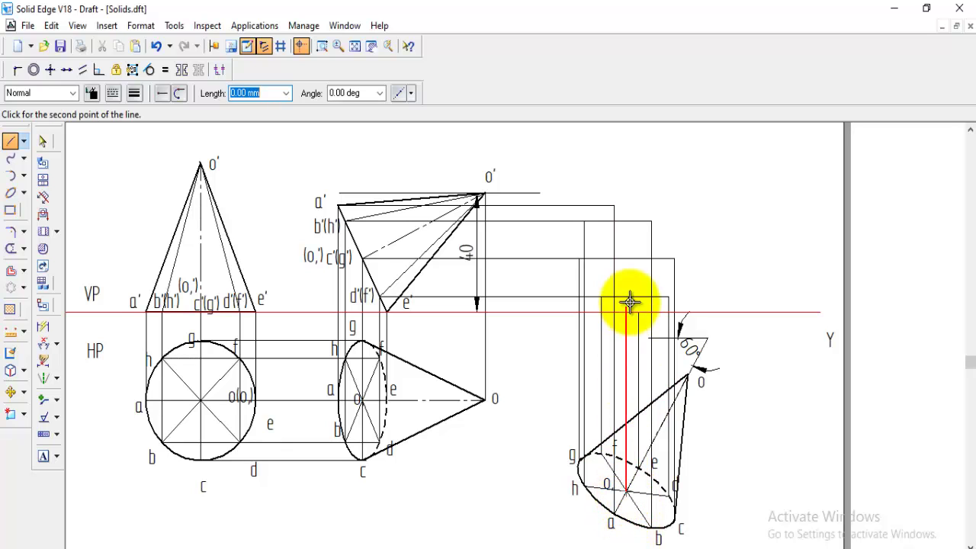
click(626, 257)
key(Escape)
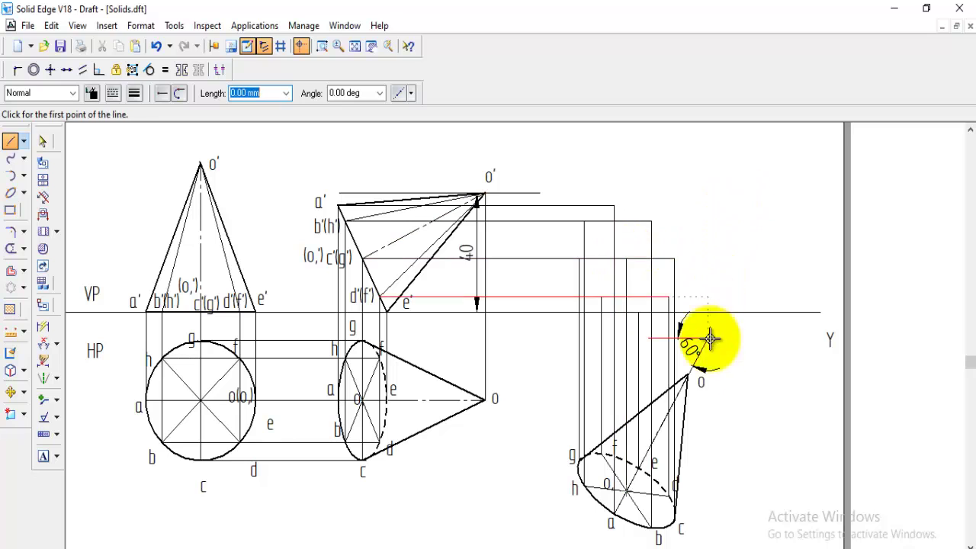
Step: Draw a vertical projector up from the rotated cone's apex o and a horizontal line joining it to the level line through o'
click(689, 375)
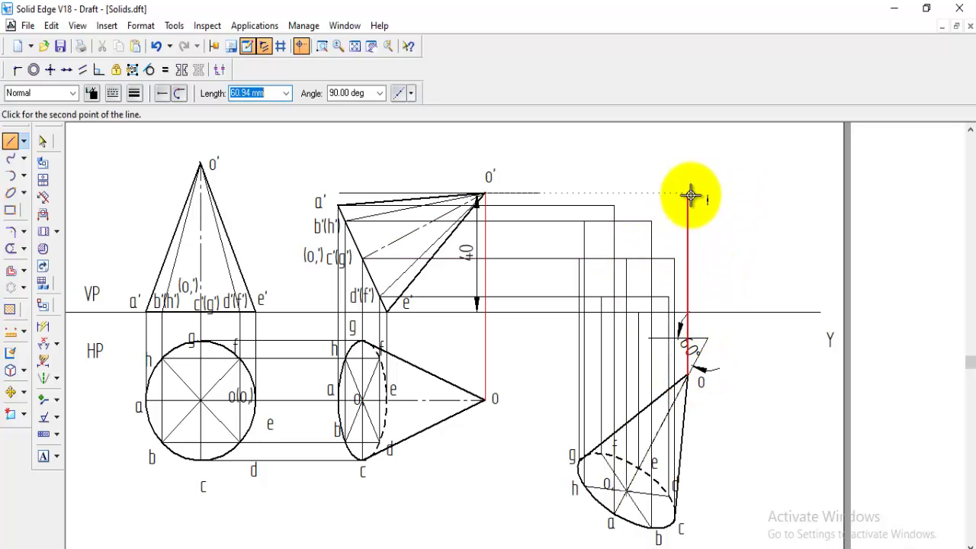
click(690, 196)
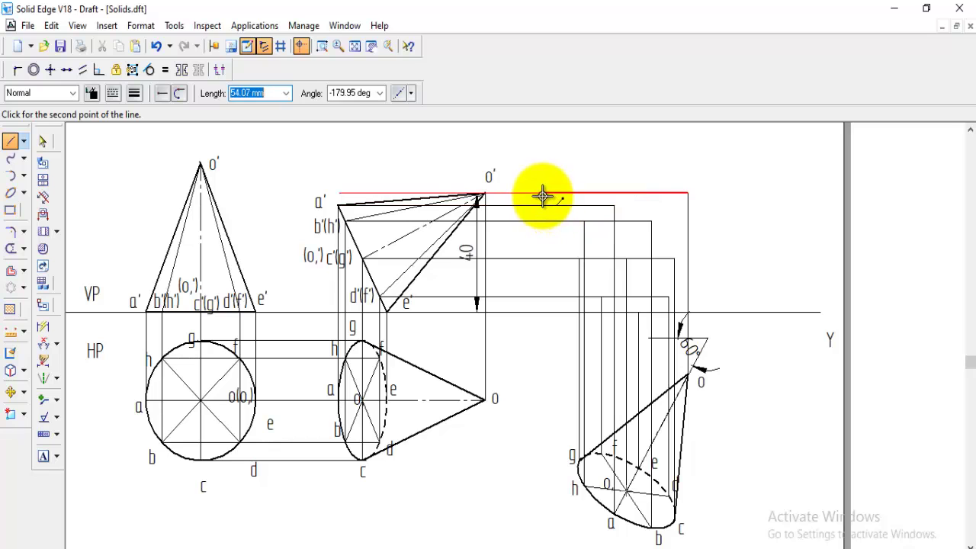
click(541, 195)
key(Escape)
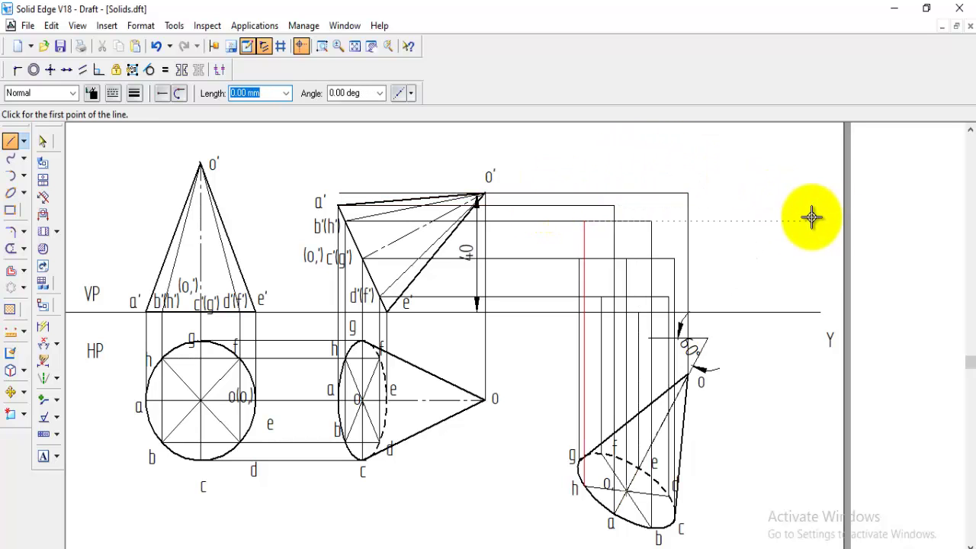
Step: Label the final front view's projected points o', a', b', c', d', e', f', g', h' and the base centre o,'
click(42, 456)
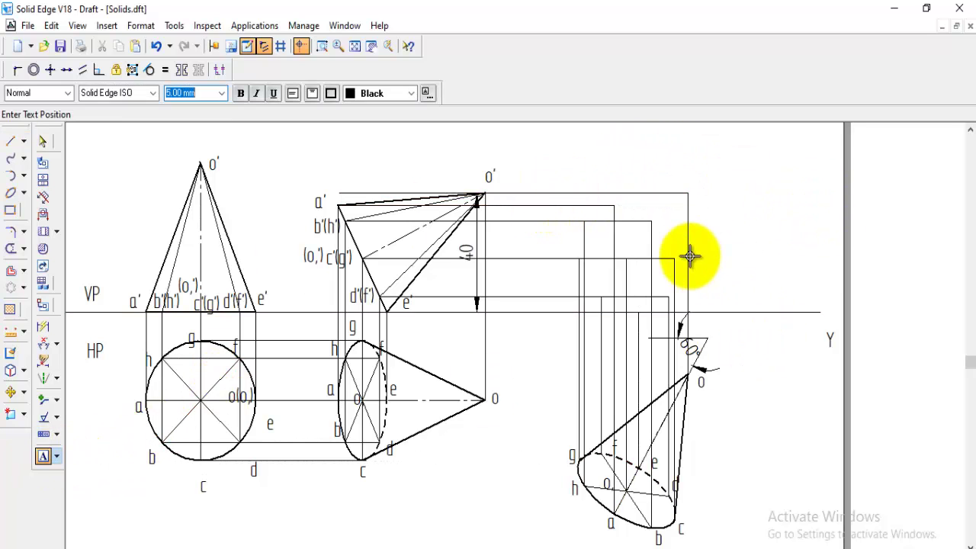
click(692, 180)
text(0)
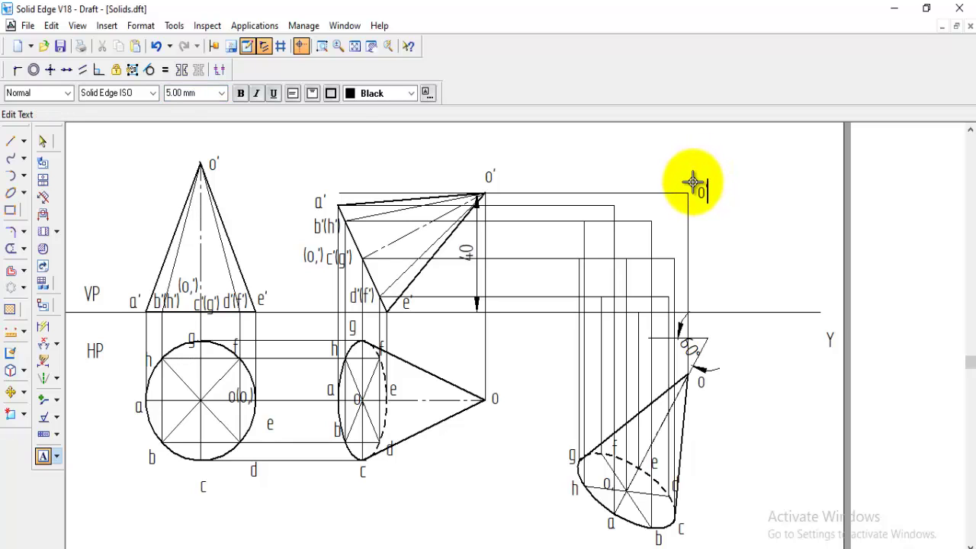
text(')
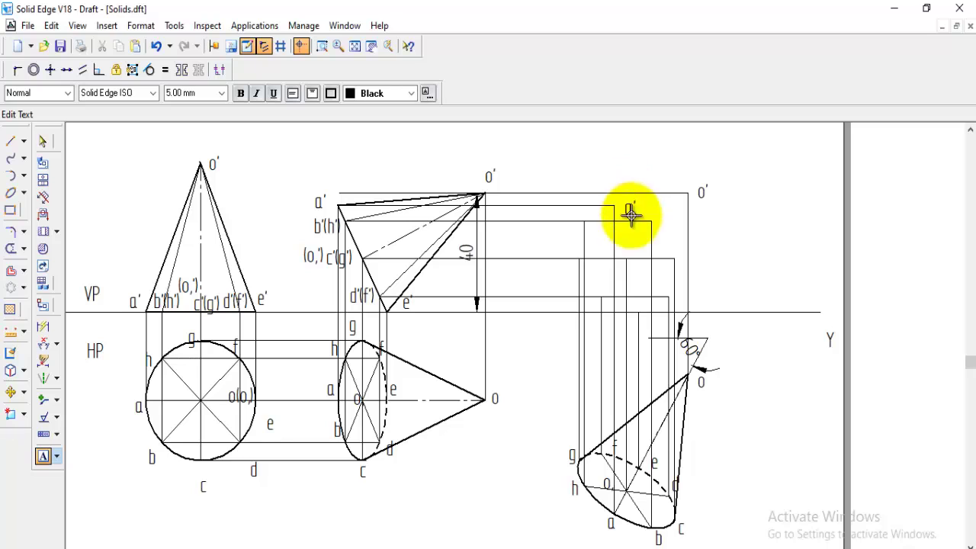
text(')
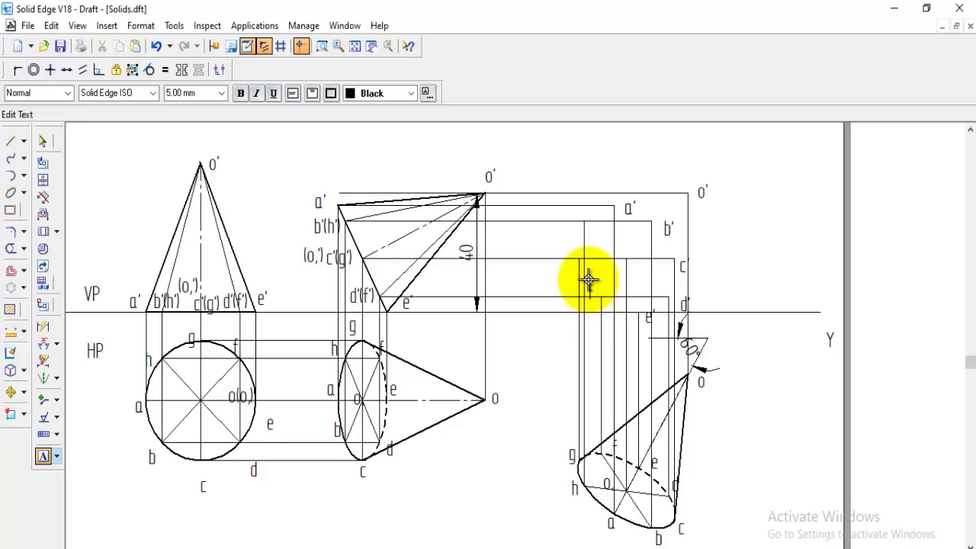
text(')
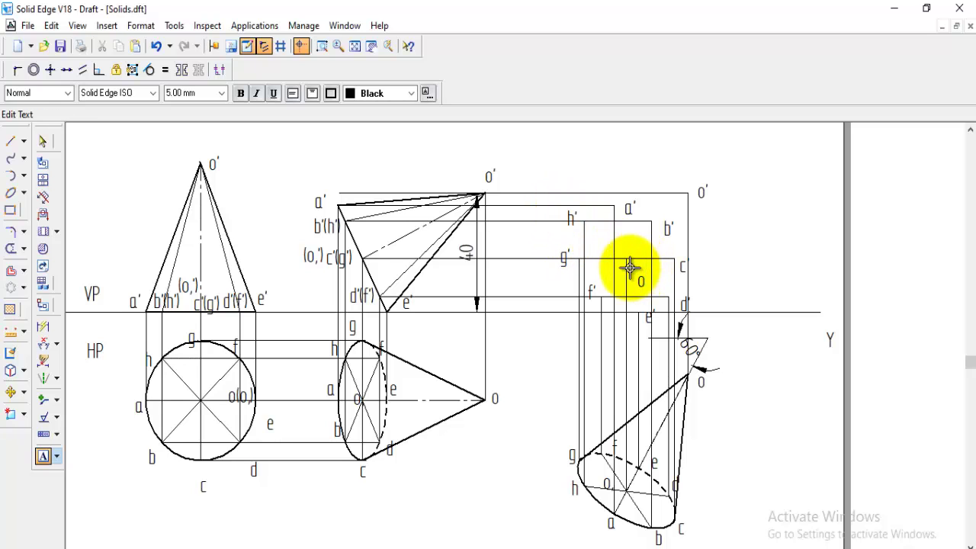
Step: Set the line style to Visible and turn off Maintain Relationships for drawing the base curve
click(10, 141)
click(72, 94)
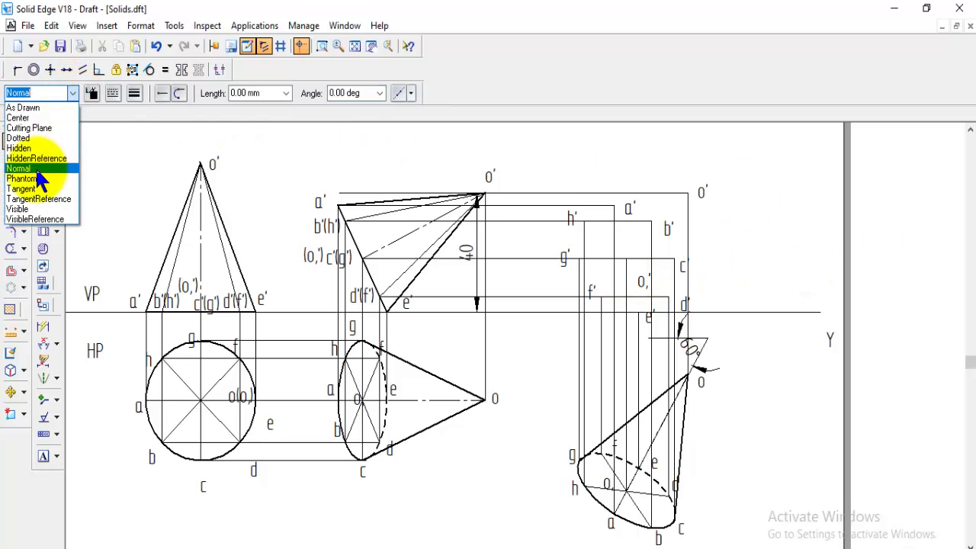
click(33, 209)
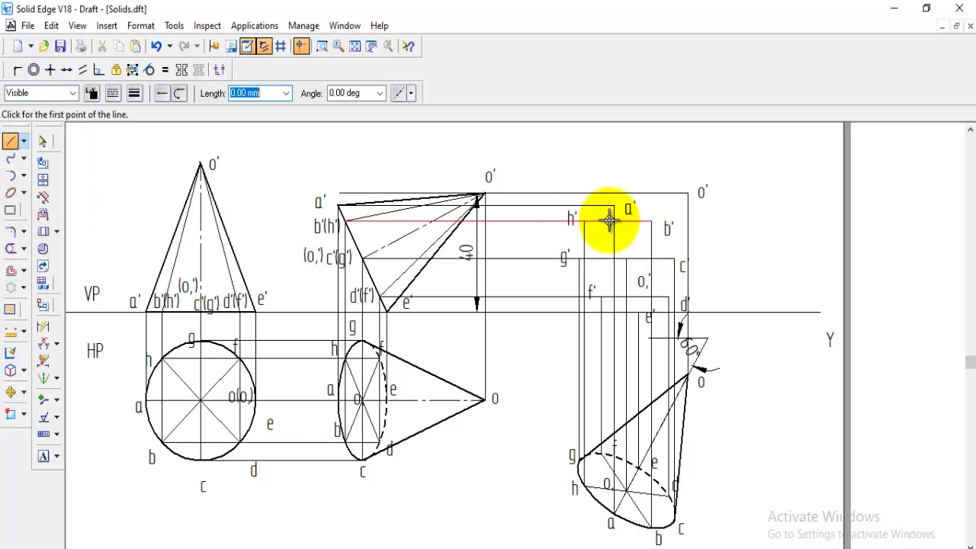
click(647, 219)
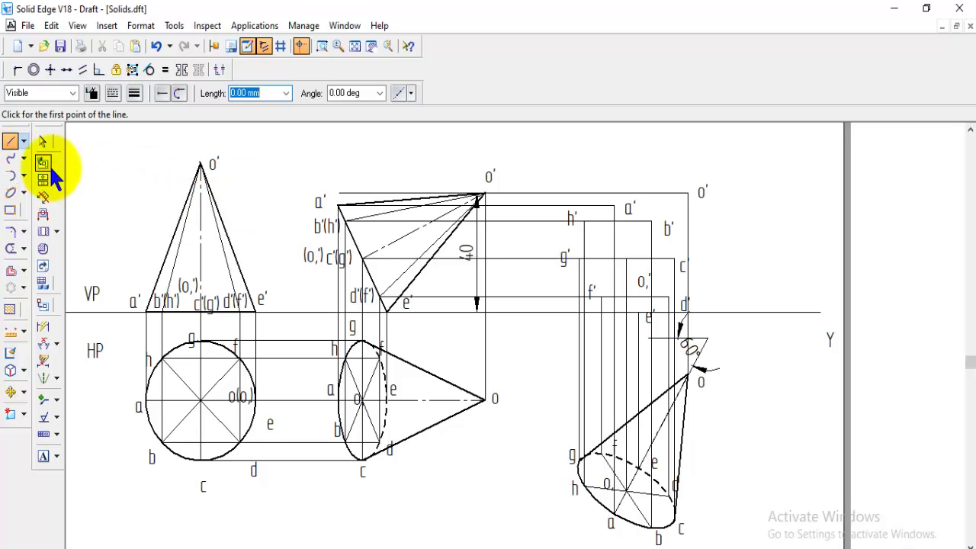
click(11, 160)
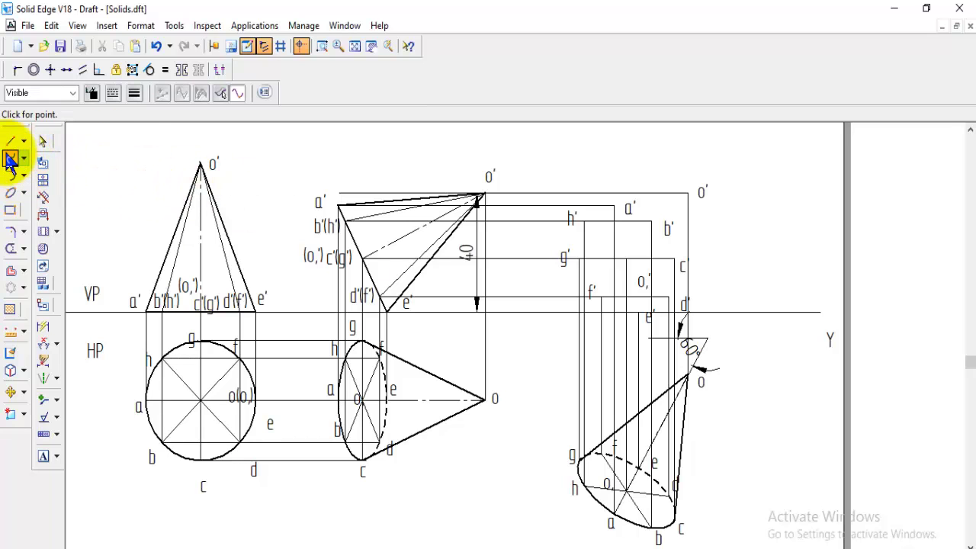
click(175, 26)
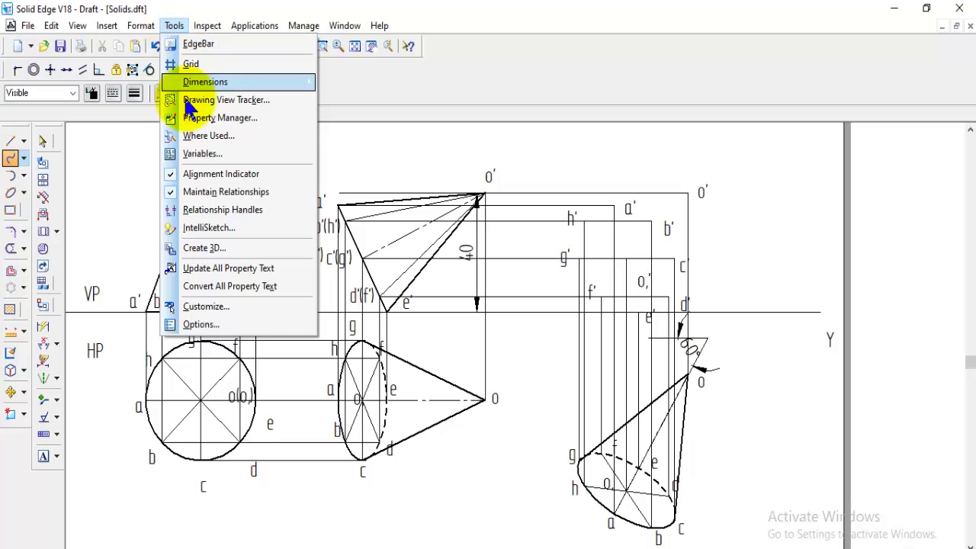
click(174, 192)
click(10, 159)
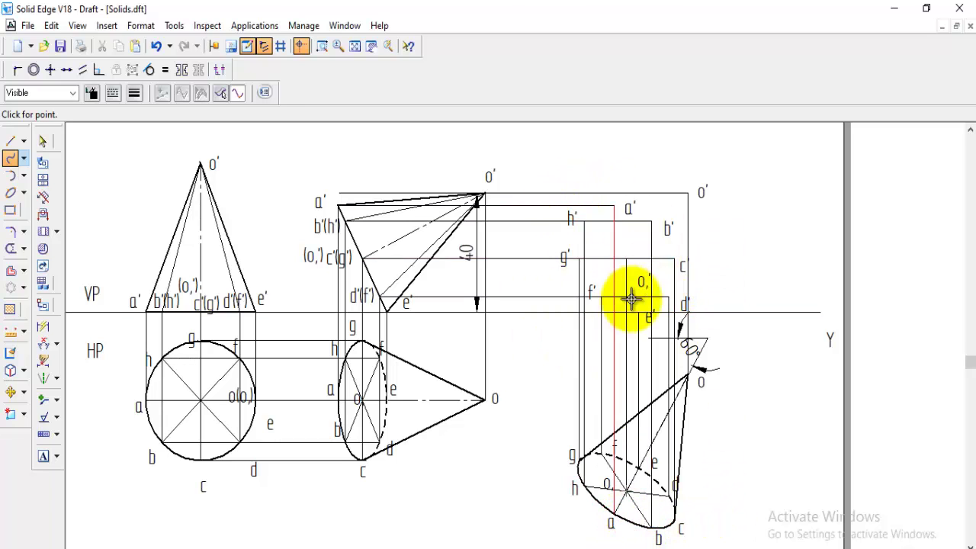
Step: Draw a closed visible curve through a', b', c', d', e', f', g' and h' as the cone's base in the final front view
scroll(632, 299, up, 3)
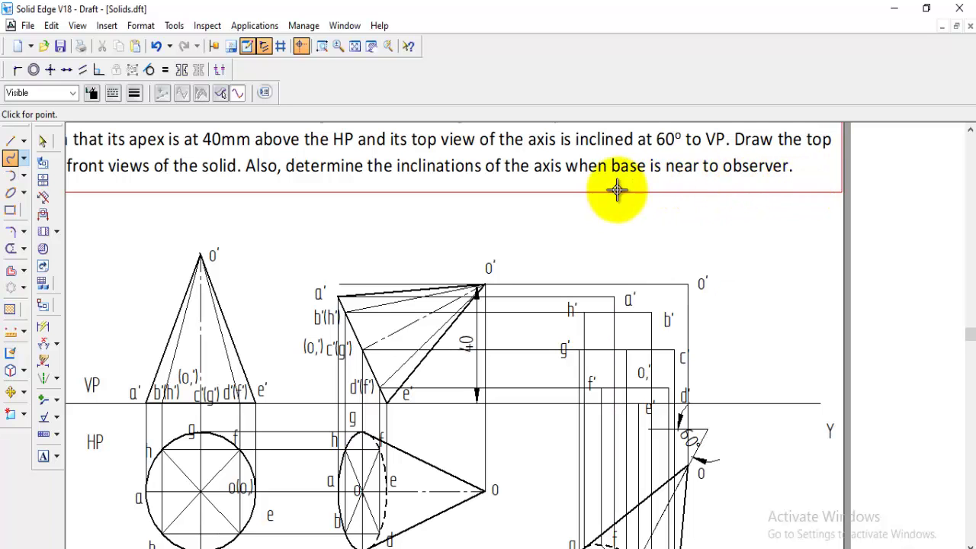
scroll(739, 194, down, 3)
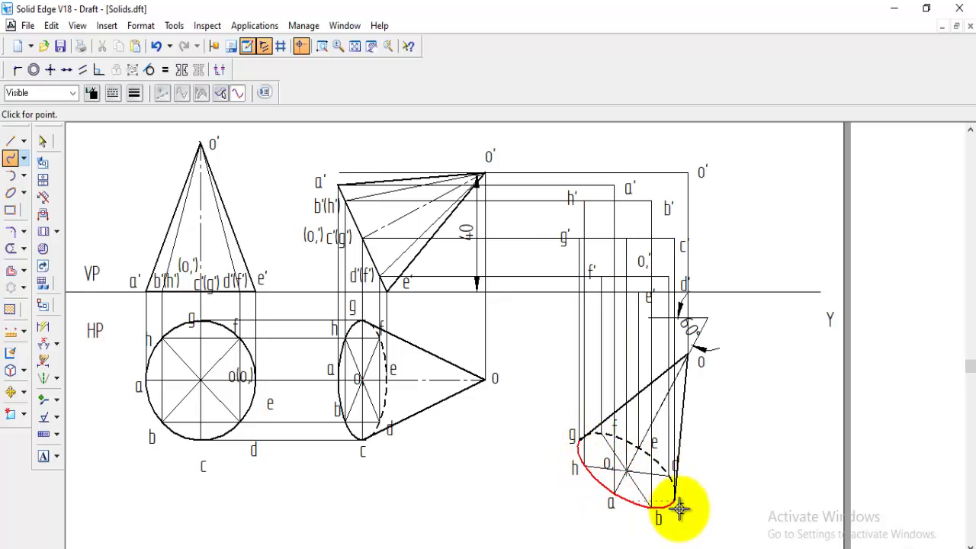
scroll(690, 396, up, 1)
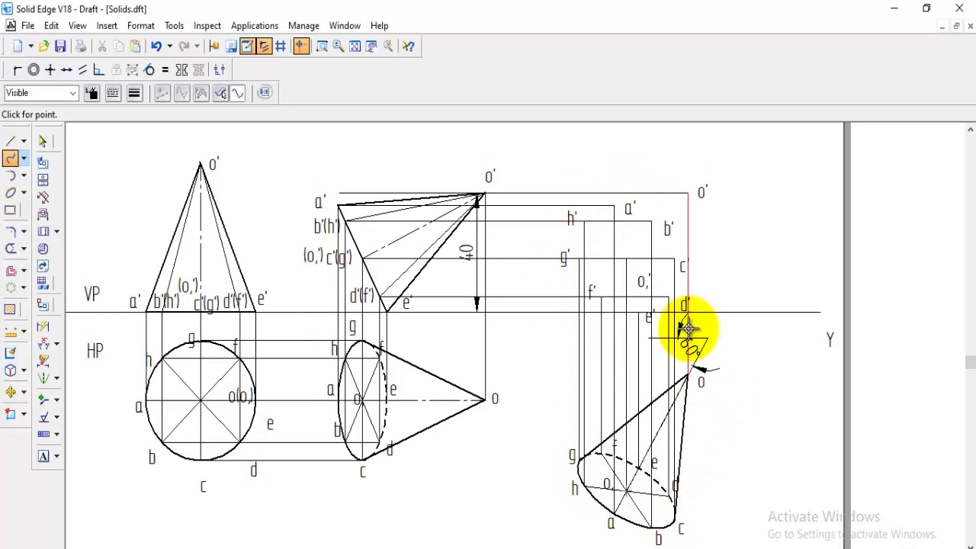
click(614, 204)
click(654, 224)
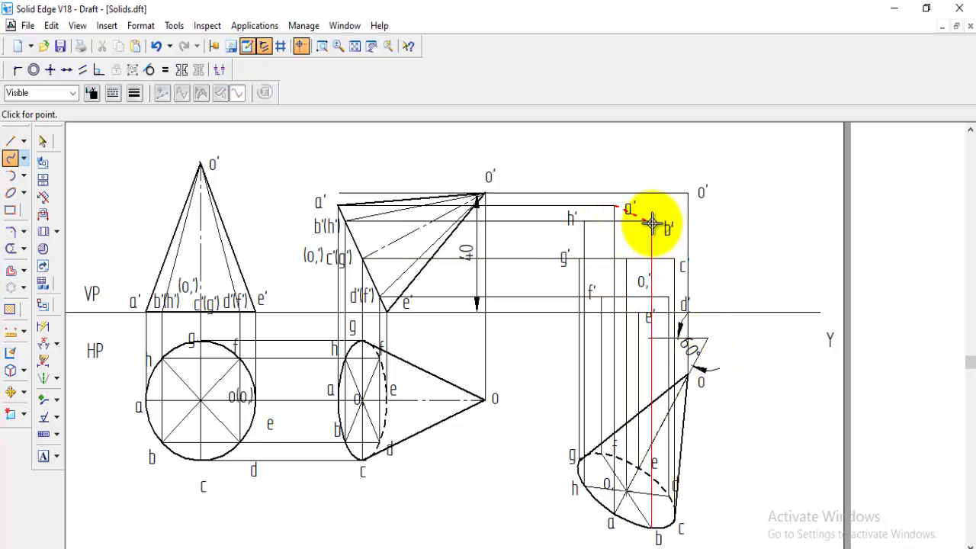
click(675, 261)
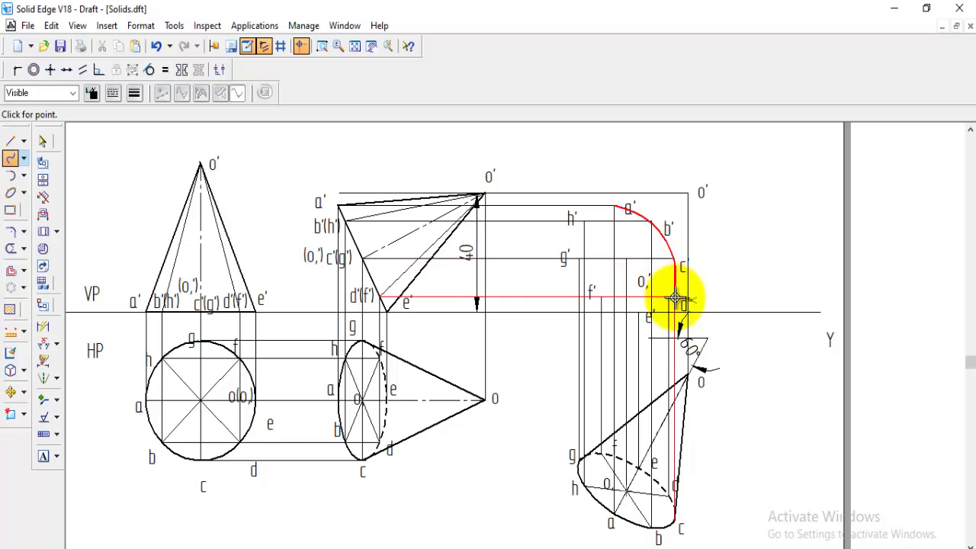
click(669, 296)
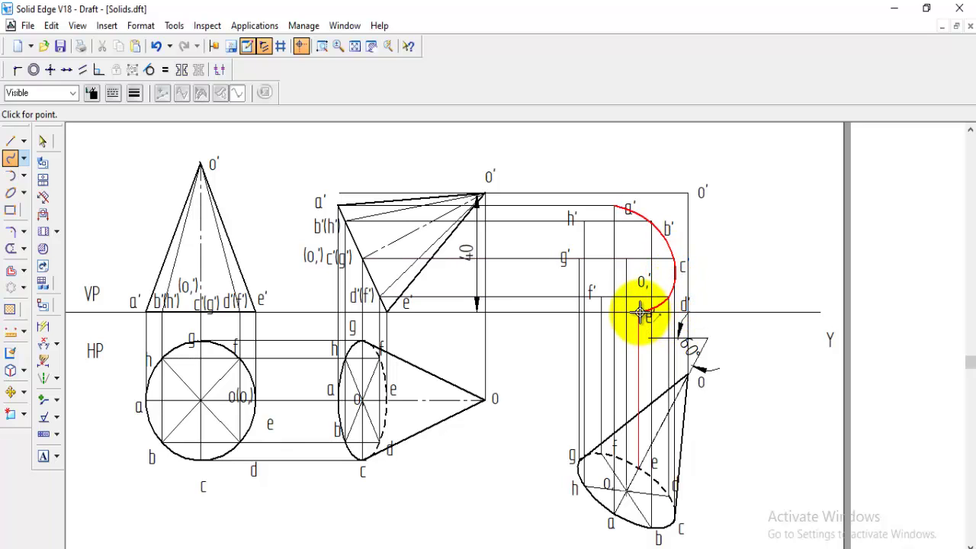
click(636, 312)
click(601, 296)
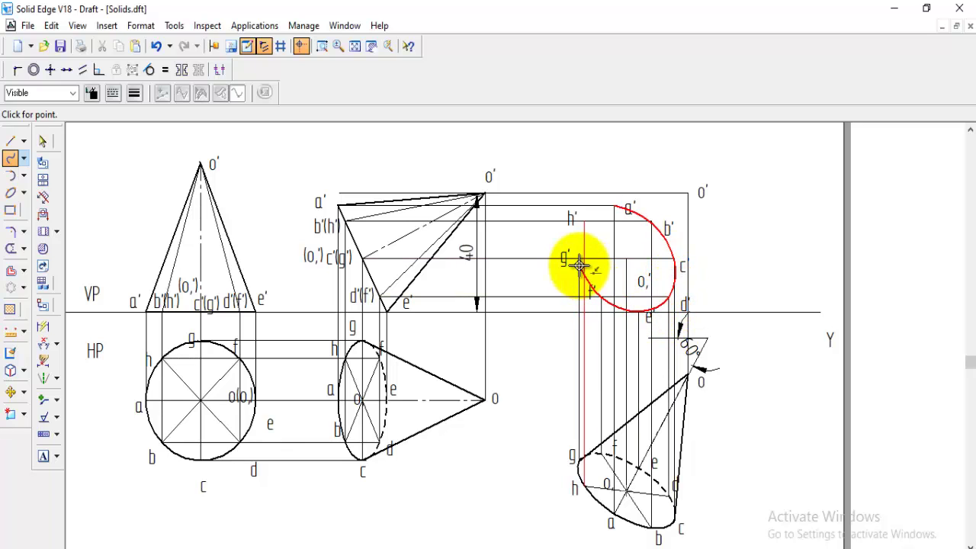
click(580, 259)
click(586, 223)
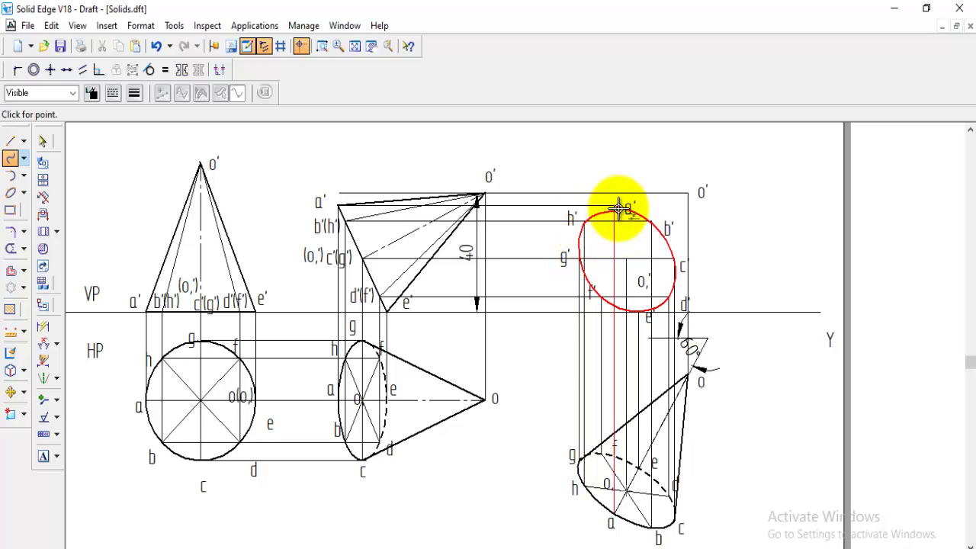
click(612, 206)
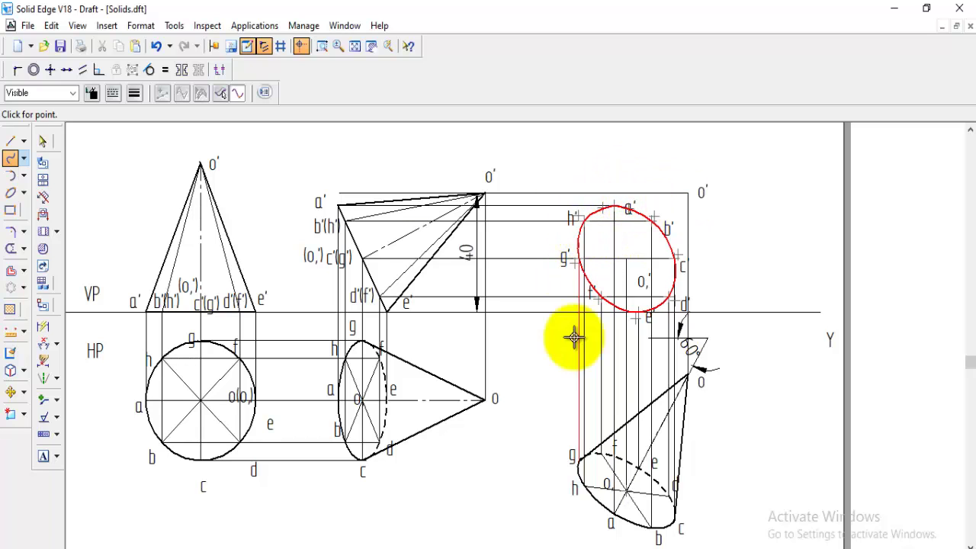
Step: Turn Maintain Relationships back on
click(10, 141)
click(174, 25)
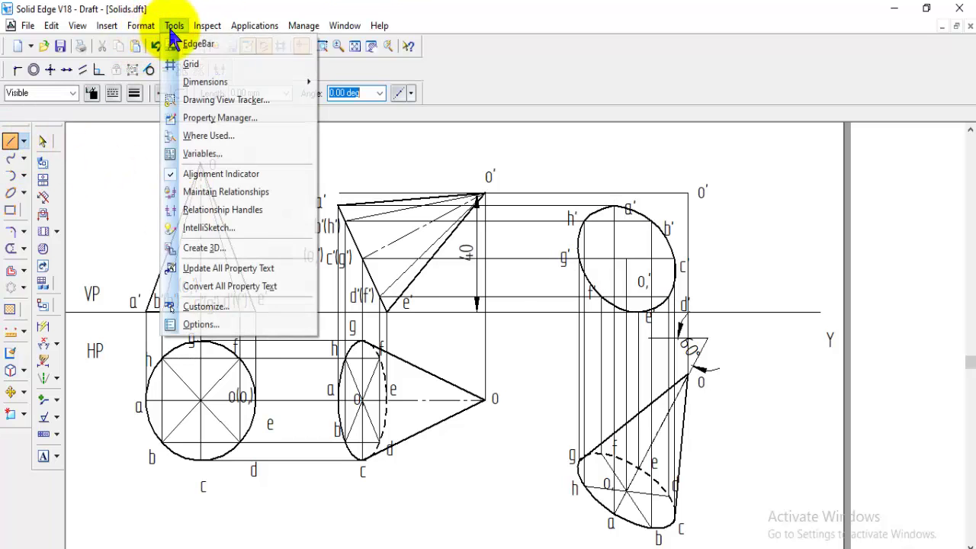
click(174, 193)
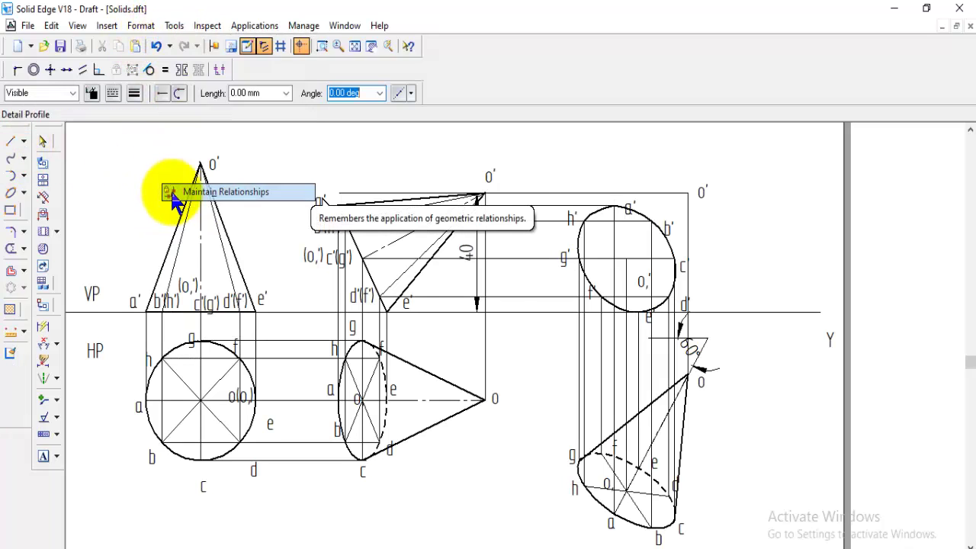
click(42, 145)
Step: Draw visible outline lines from apex o' to a' and from o' to the base curve between c' and d'
click(9, 142)
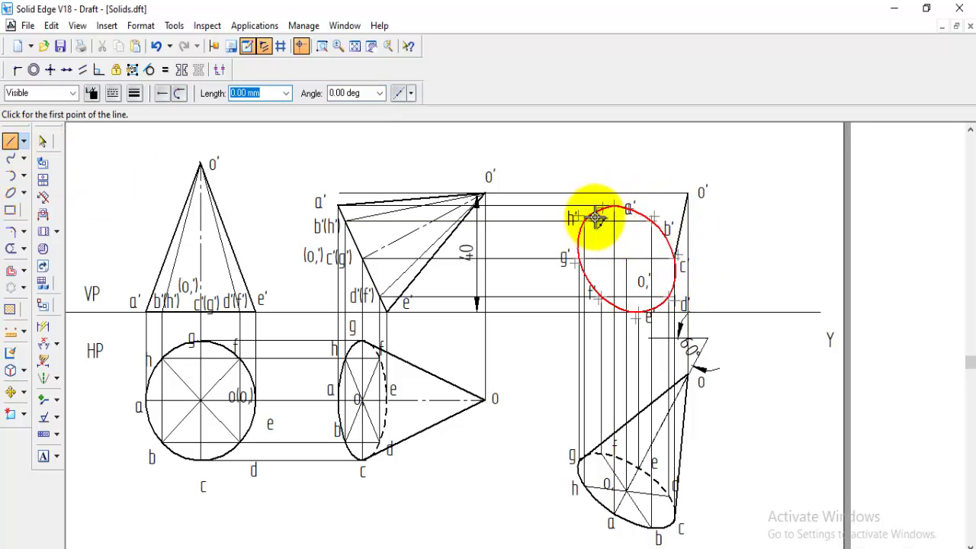
click(687, 195)
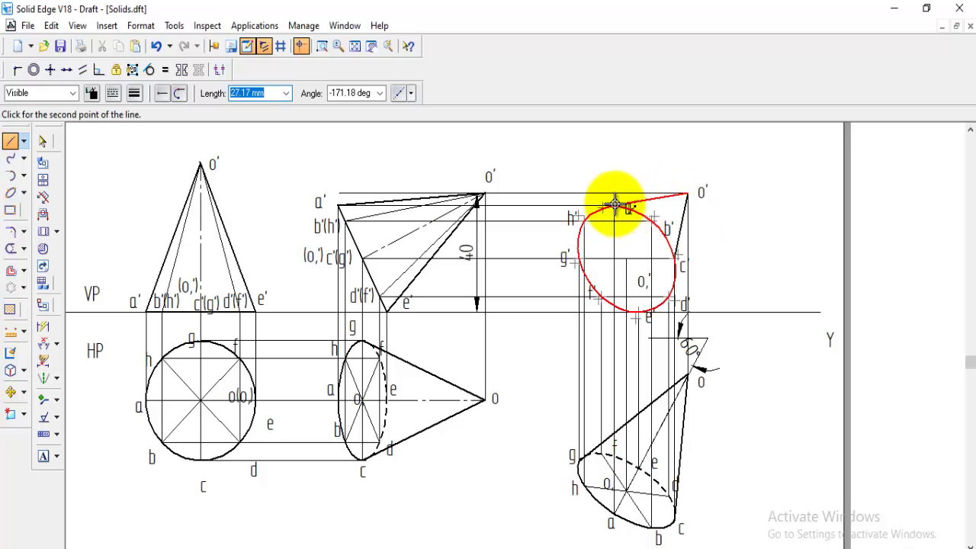
click(614, 205)
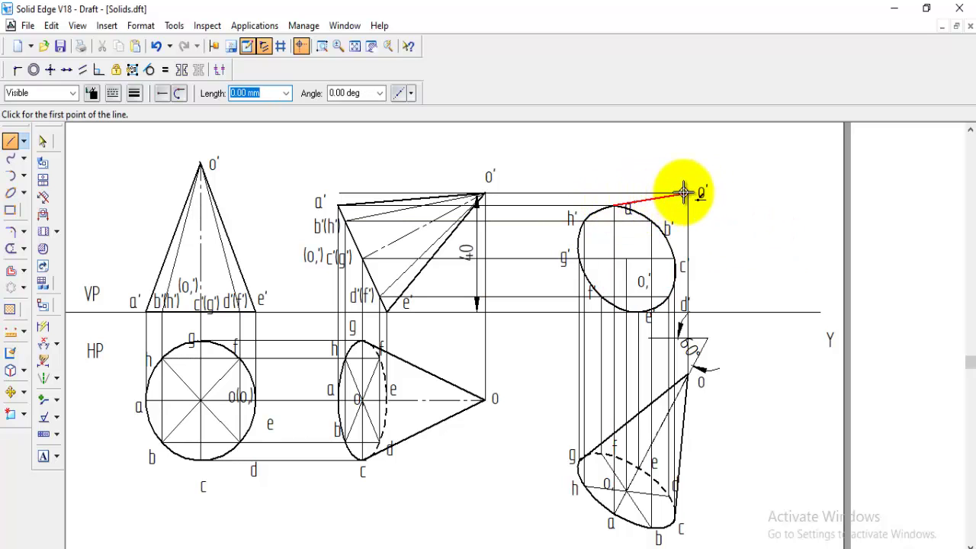
click(687, 192)
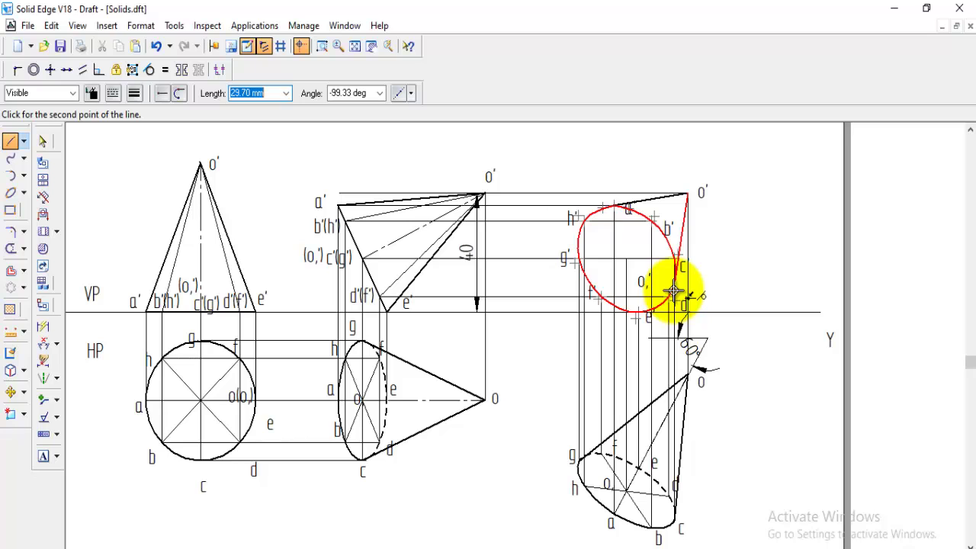
click(675, 289)
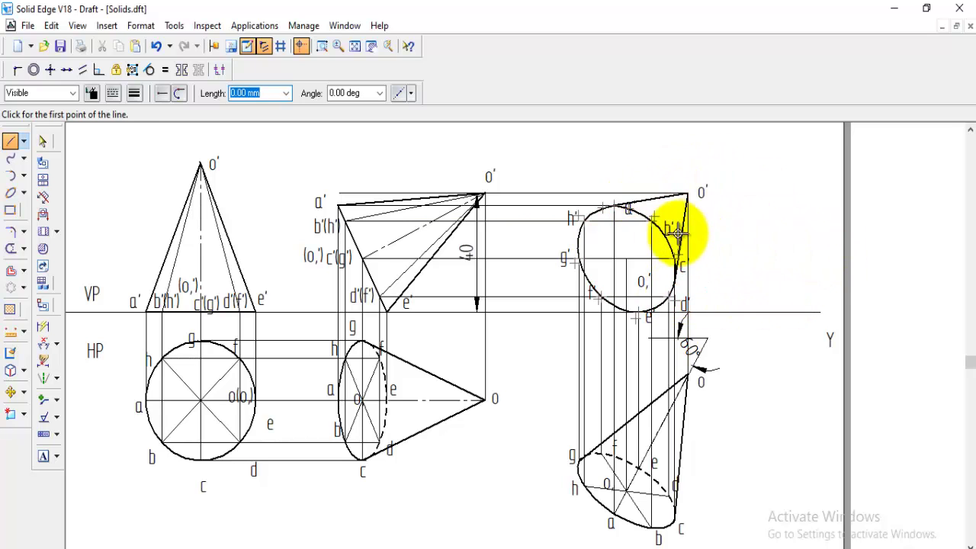
Step: Draw the cone's axis in the Center line style from base centre o,' to apex o' in the final front view
click(45, 93)
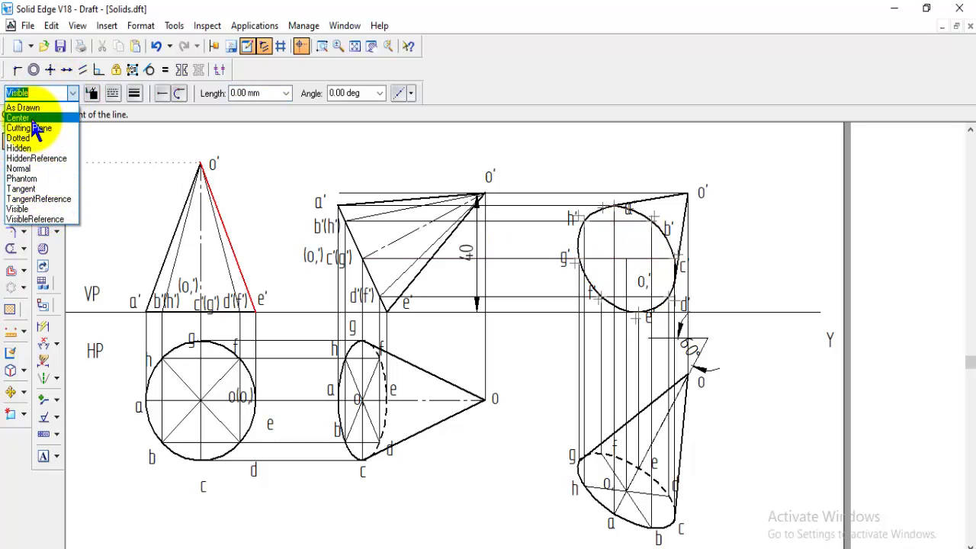
click(30, 119)
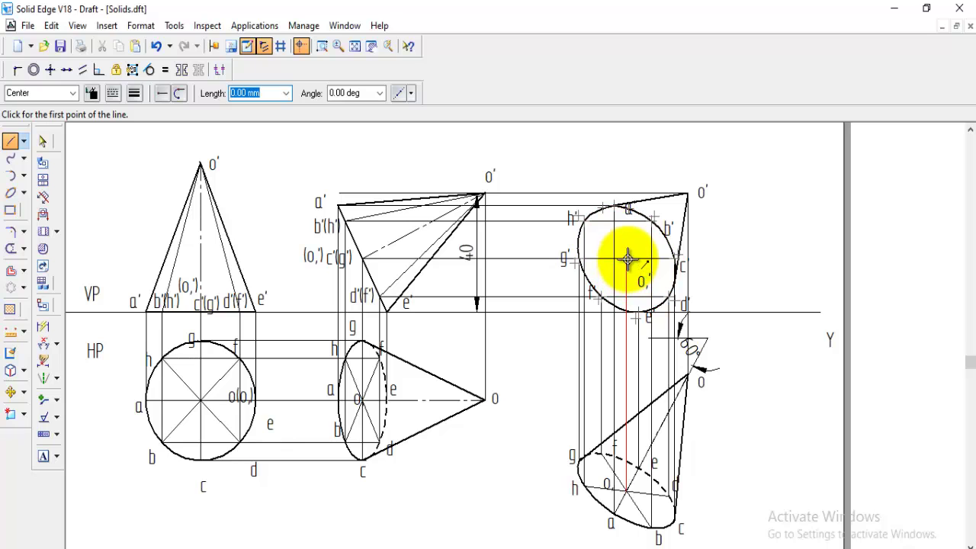
click(627, 260)
click(689, 193)
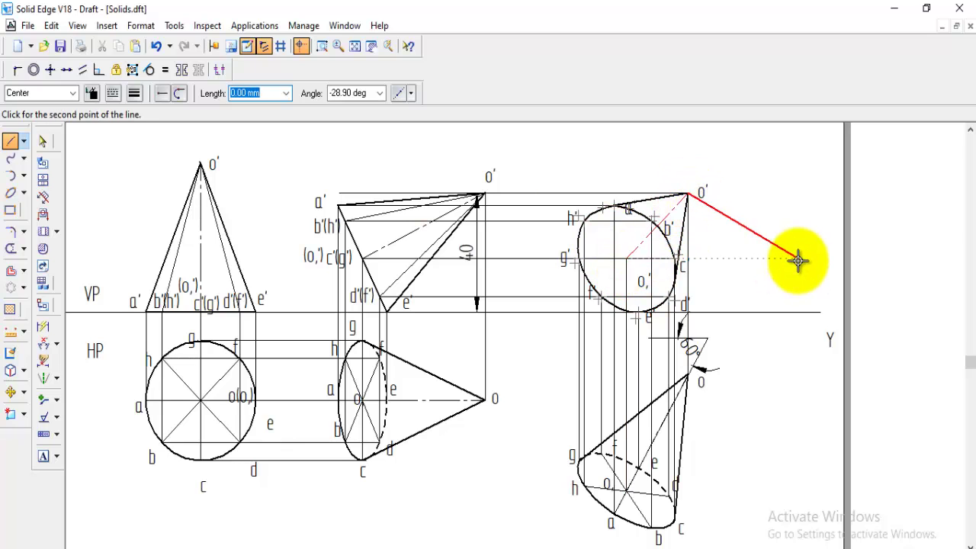
right_click(748, 257)
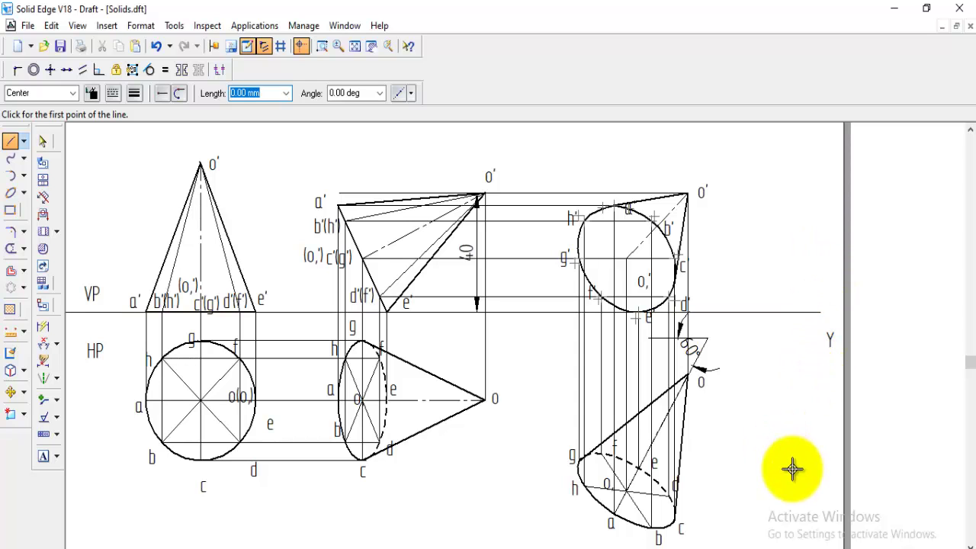
Step: Dimension the angle between the final front view's axis and the horizontal line through g' and c', placing it beside the apex
click(50, 343)
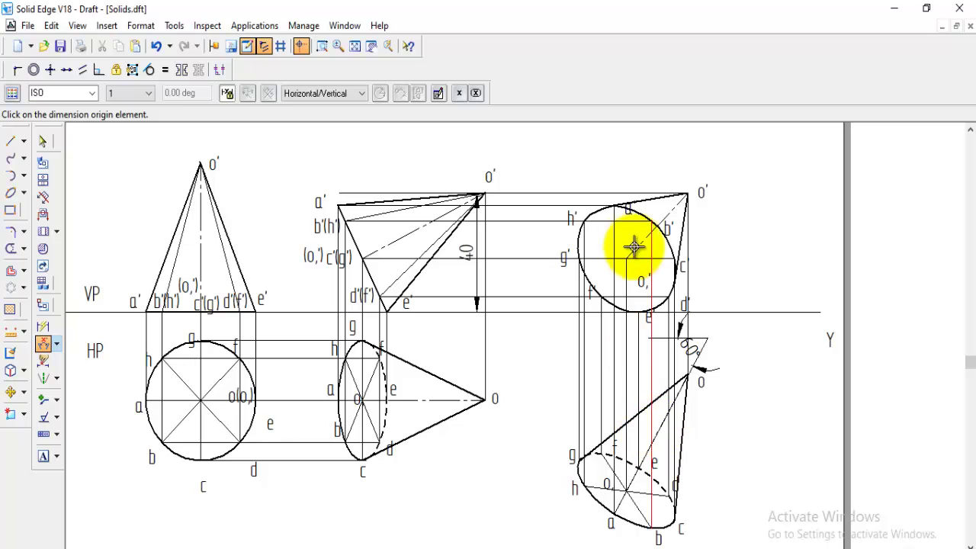
click(668, 212)
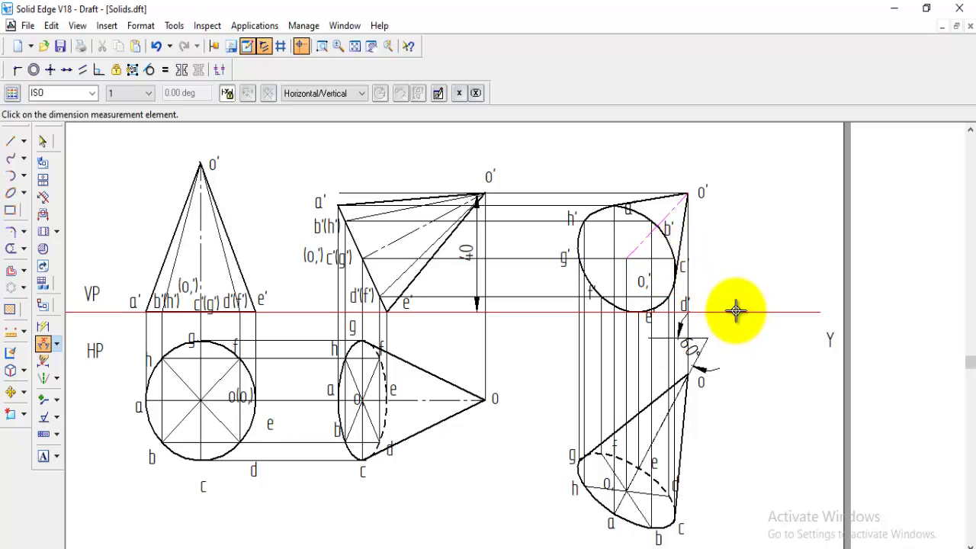
click(645, 260)
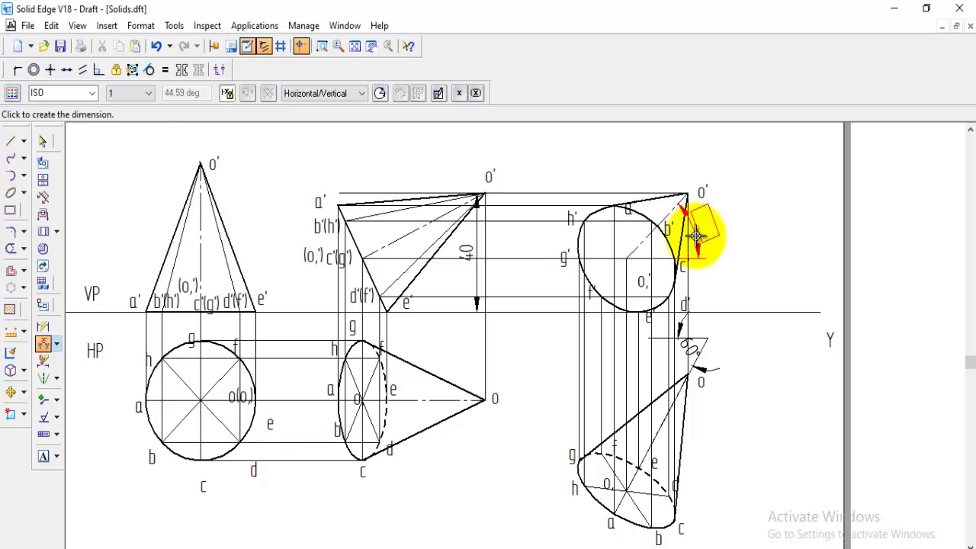
click(696, 235)
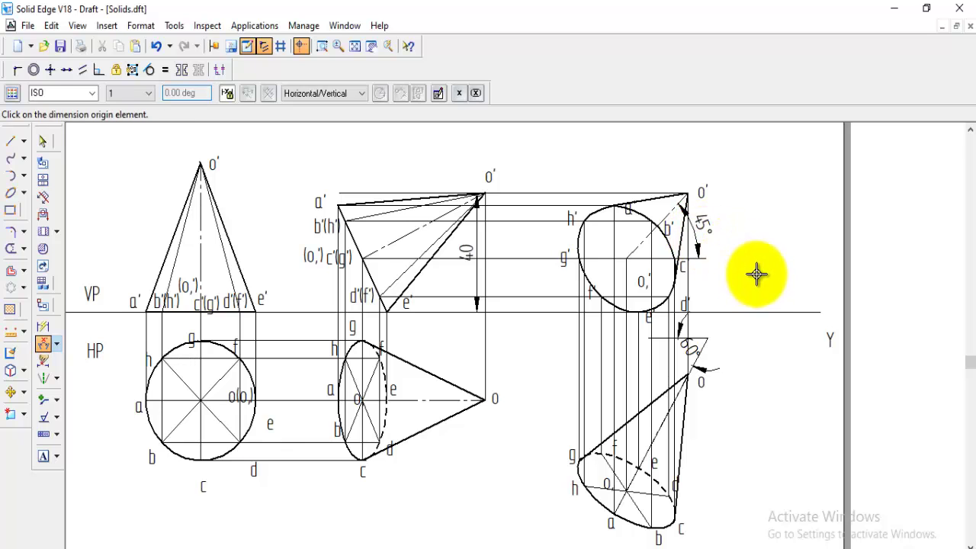
Step: Dimension the angle between the cone's axis and the horizontal line through c'(g') in the second front view, placing it inside the cone
click(394, 258)
click(402, 244)
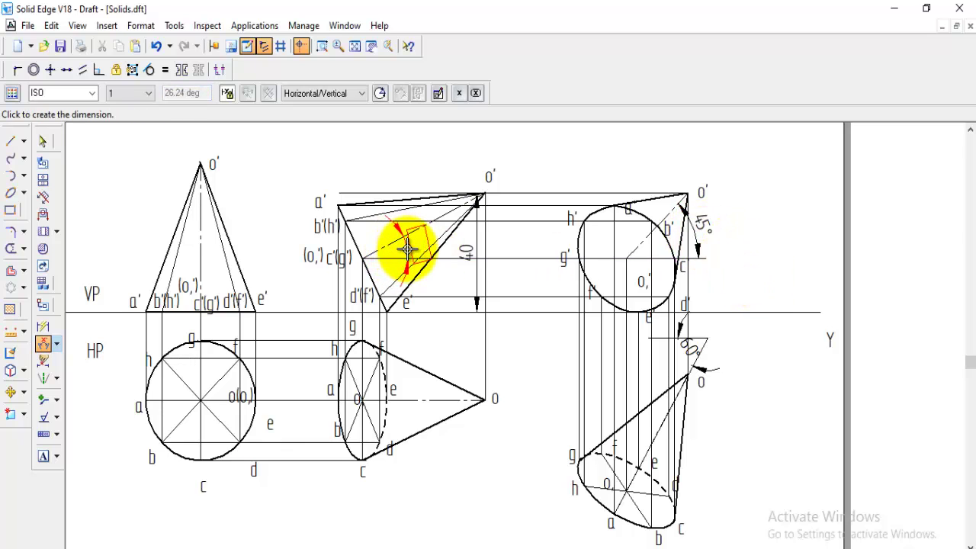
click(405, 246)
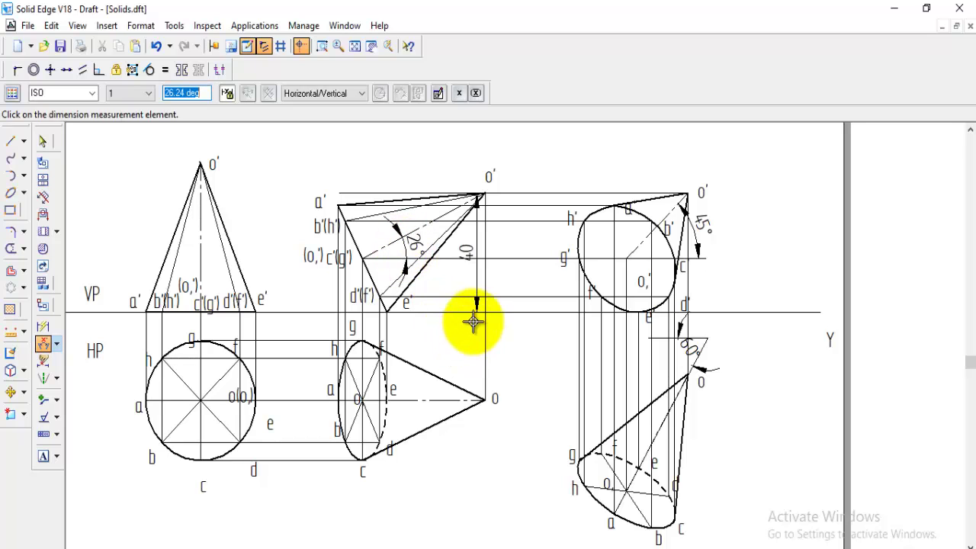
Step: Move the label d in the final top view just outside the cone's outline, beside the line from o to c
click(10, 392)
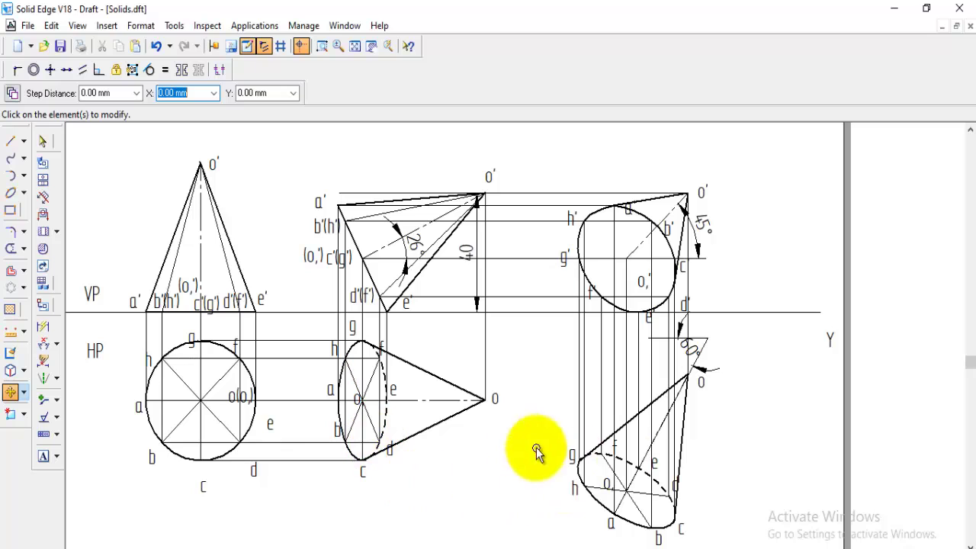
click(679, 485)
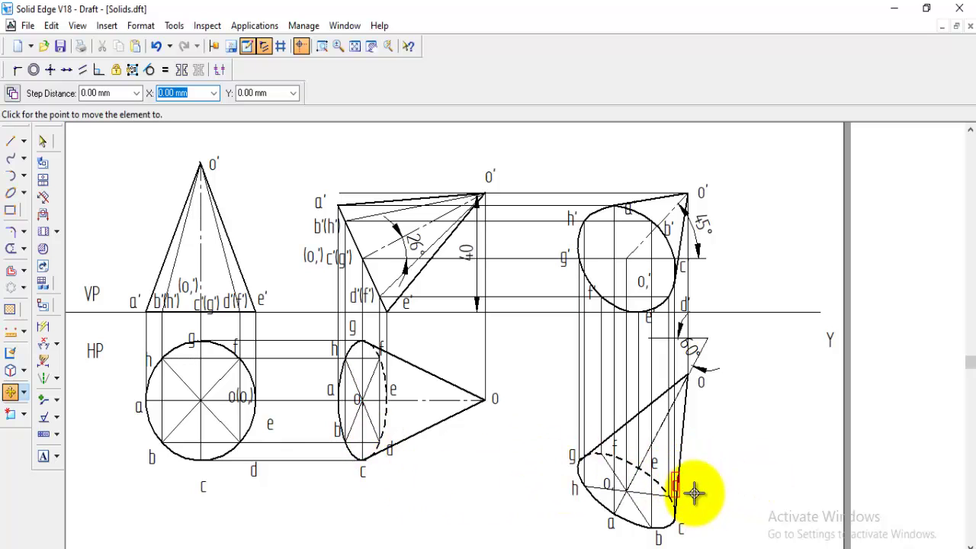
click(691, 487)
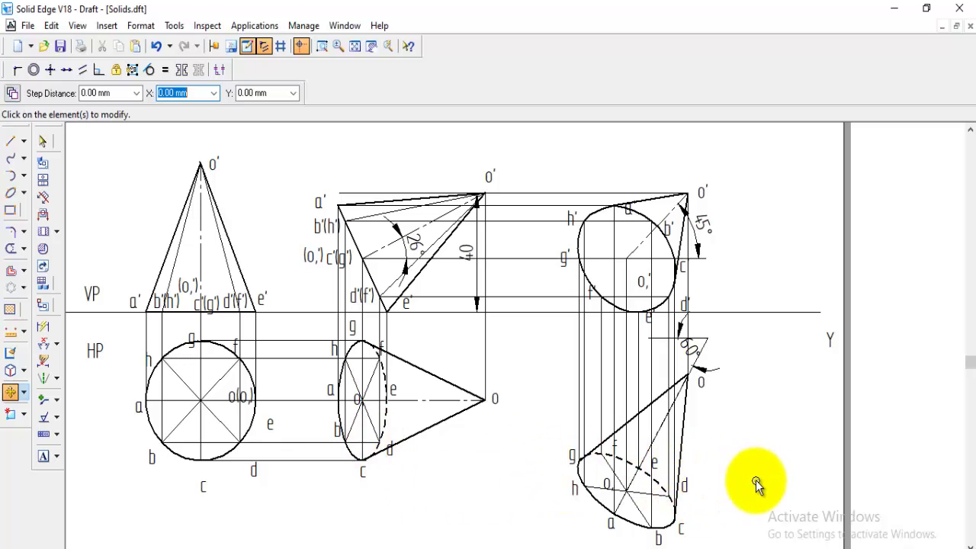
Step: Move the labels d', e' and f' in the final front view close to their points on the base curve, with e' inside the curve
click(694, 309)
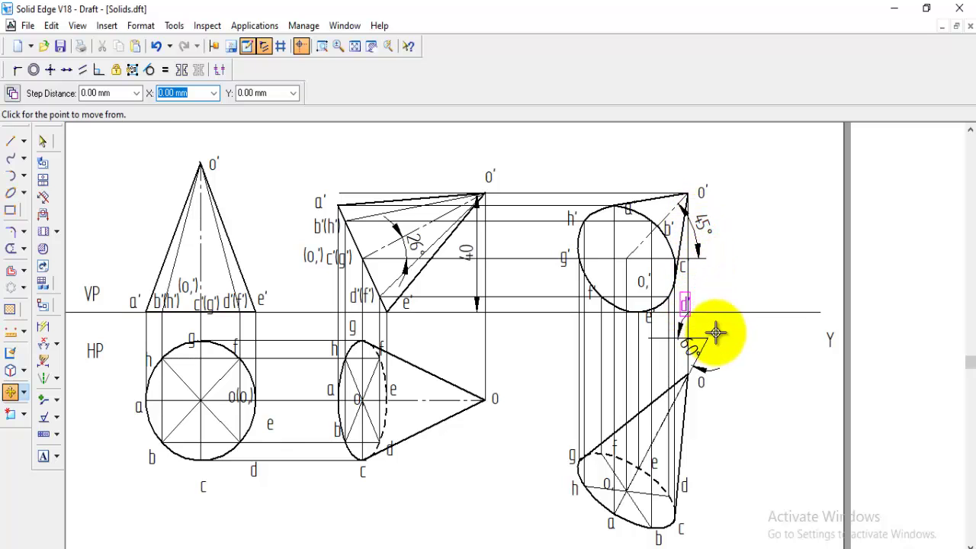
click(691, 300)
click(648, 325)
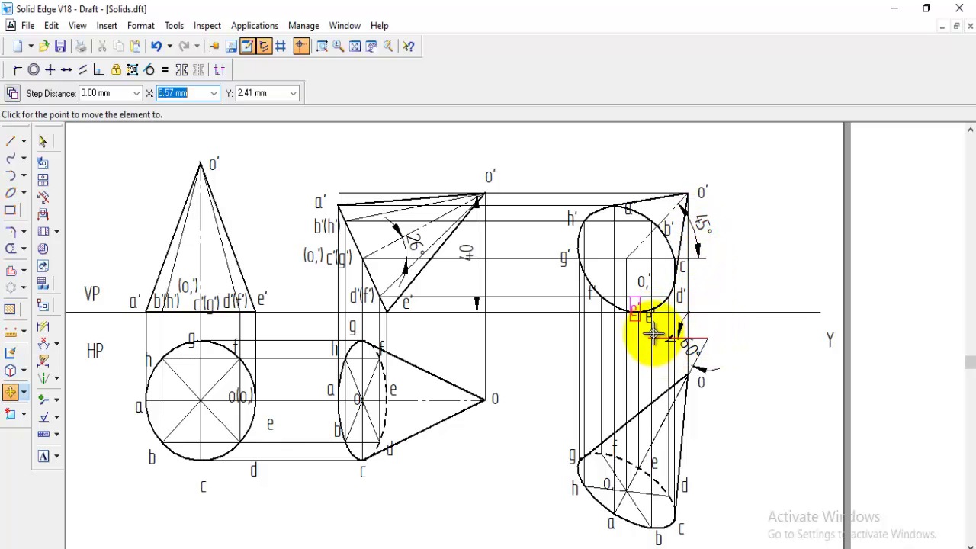
click(658, 332)
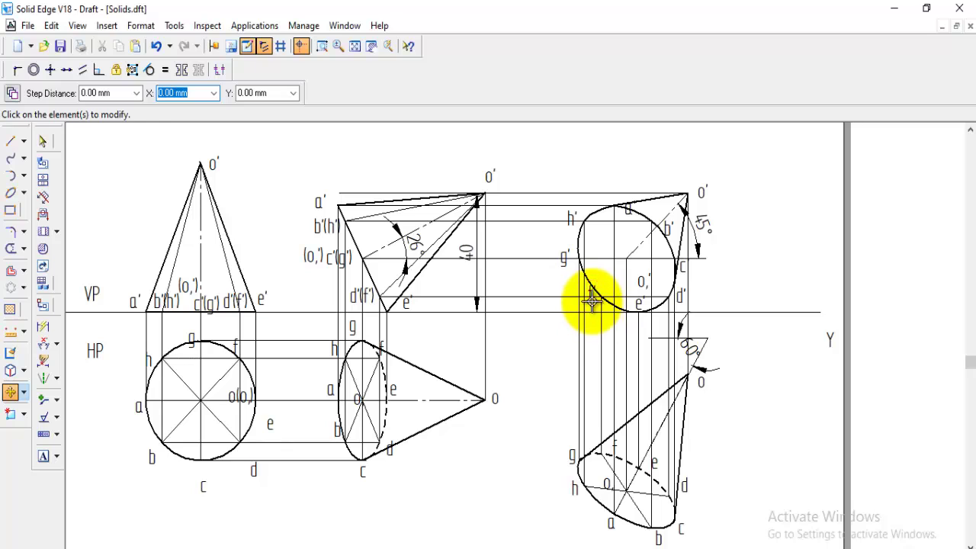
click(593, 303)
click(595, 342)
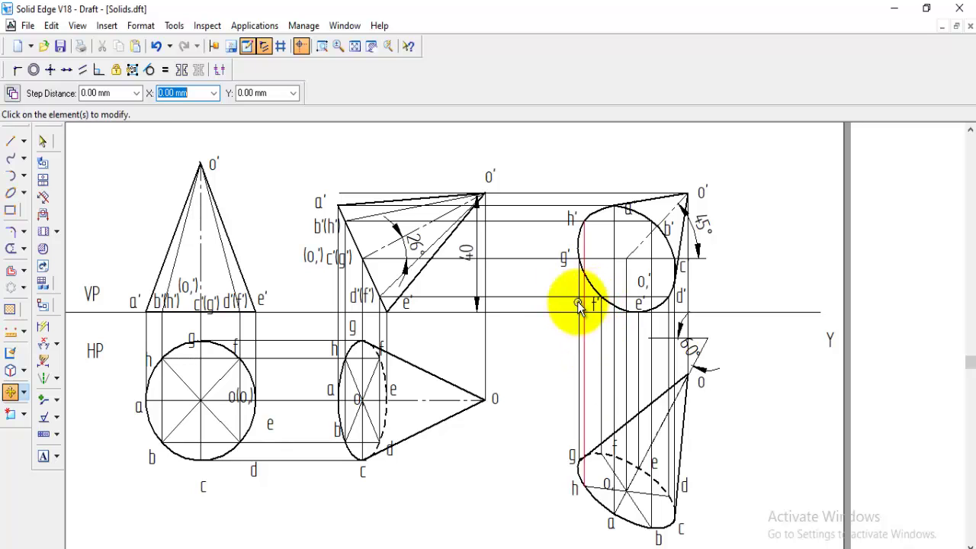
Step: Reposition labels g', h' and a' beside their points in the final front view, and move label c up to the first top view's circle
click(566, 263)
click(565, 285)
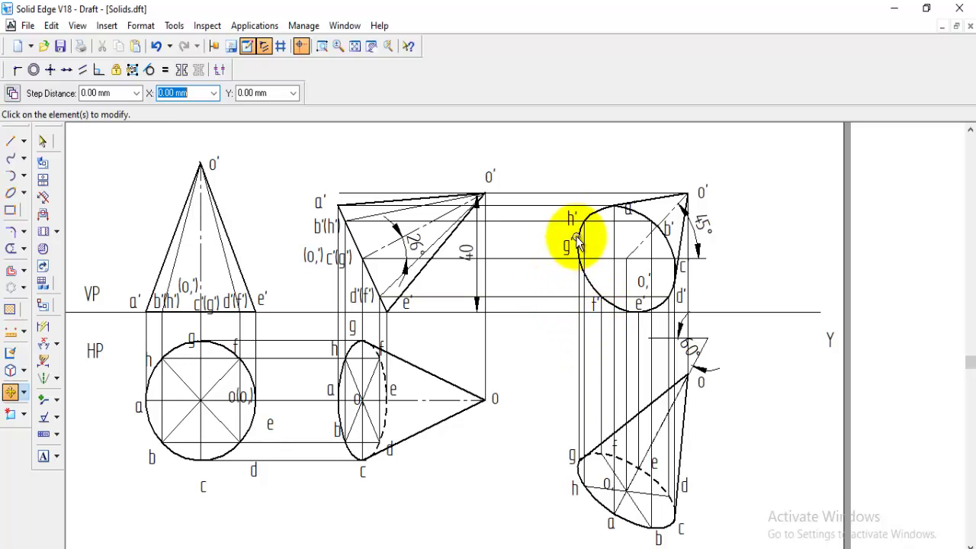
click(572, 218)
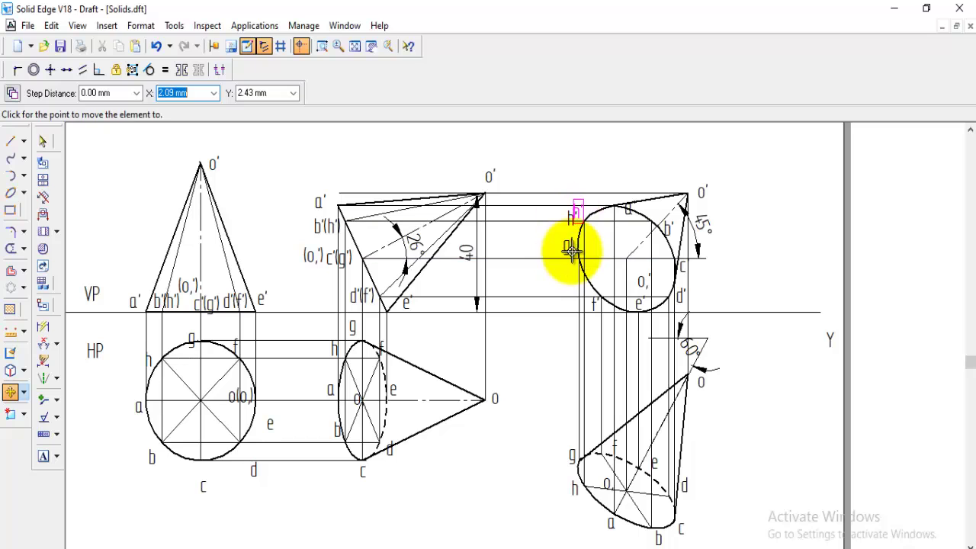
click(637, 217)
click(647, 242)
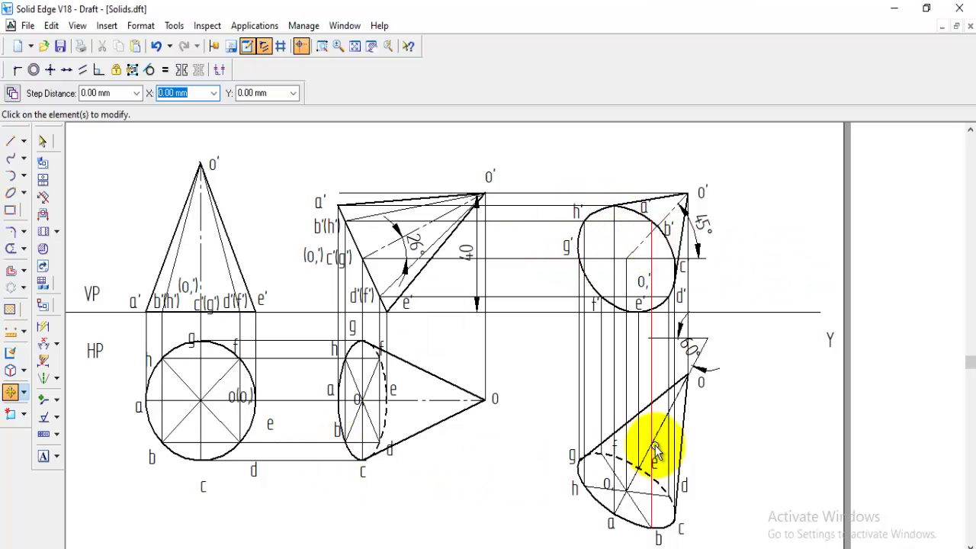
click(210, 494)
click(212, 482)
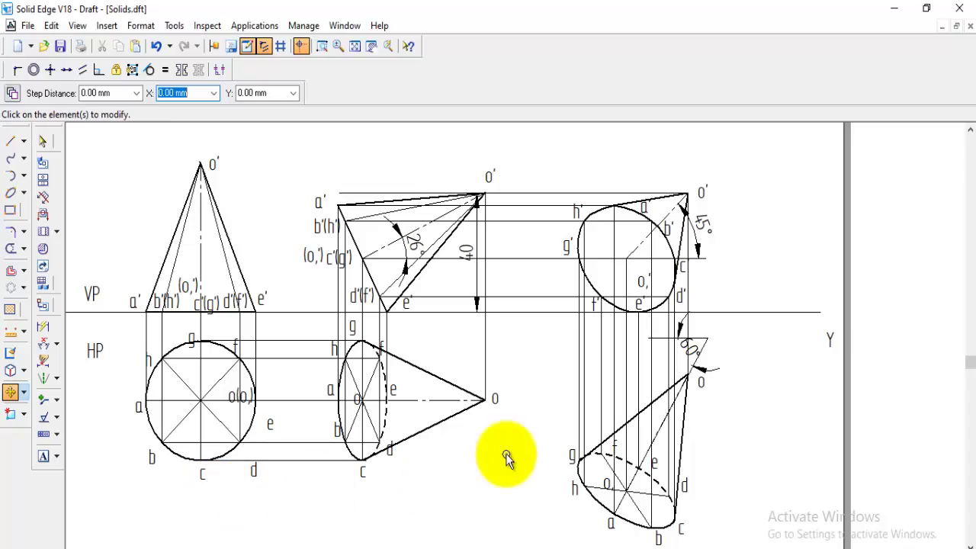